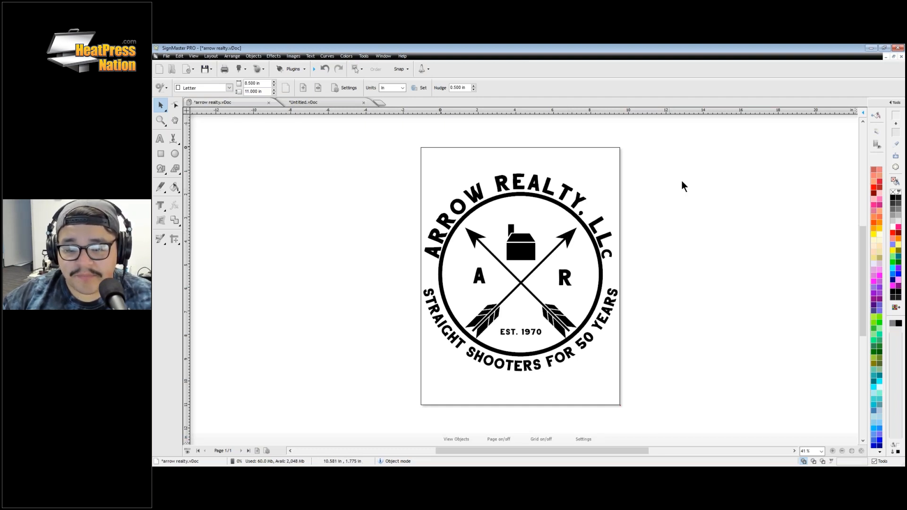
Step: Copy the whole Arrow Realty logo into the untitled document, shrink it, and place it outside the page near its upper-left corner
left_click_drag(682, 185, 417, 390)
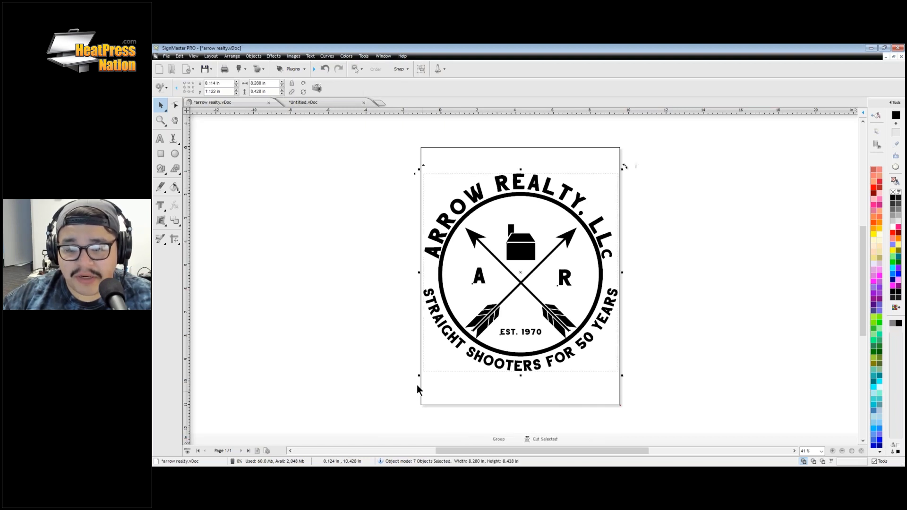
right_click(417, 387)
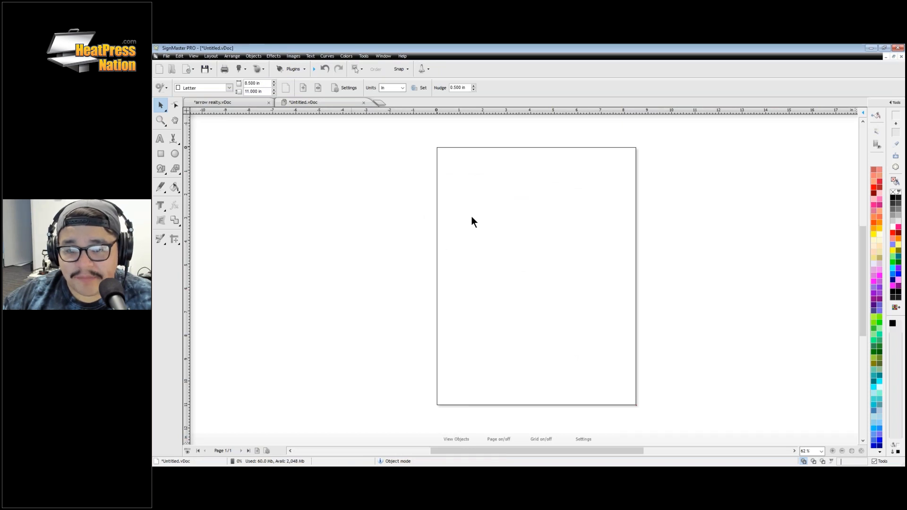
key("ctrl+v")
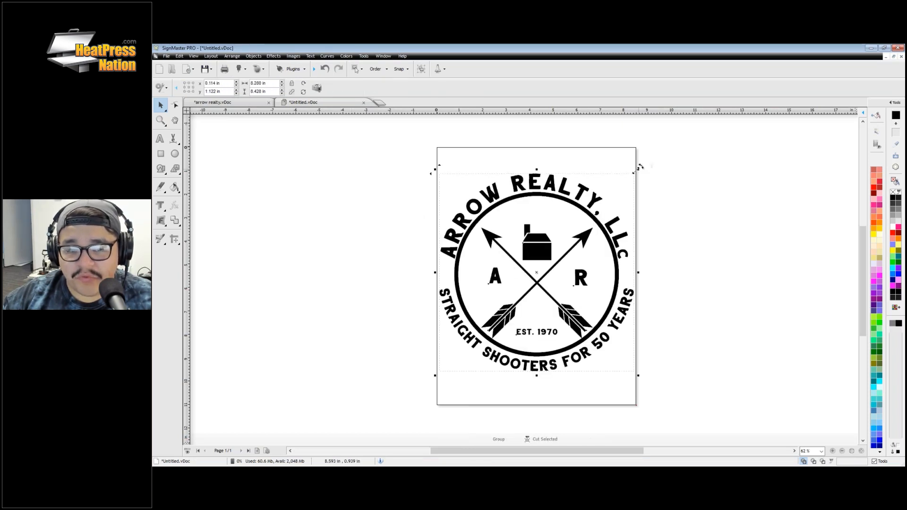
left_click_drag(638, 170, 501, 307)
left_click_drag(468, 337, 392, 173)
left_click(523, 214)
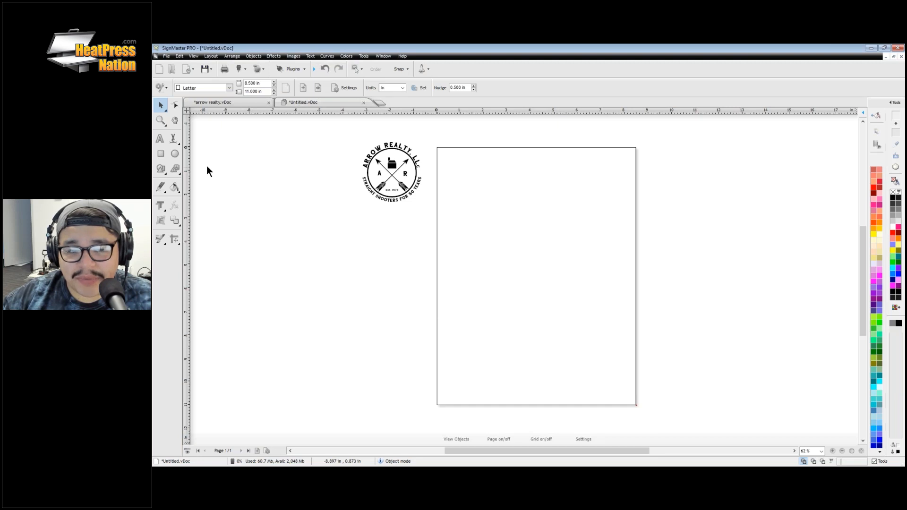
Step: Draw a horizontal bar about 13.75 by 0.35 in across the page and a rectangle about 2.69 by 1.15 in above its left end
left_click(160, 154)
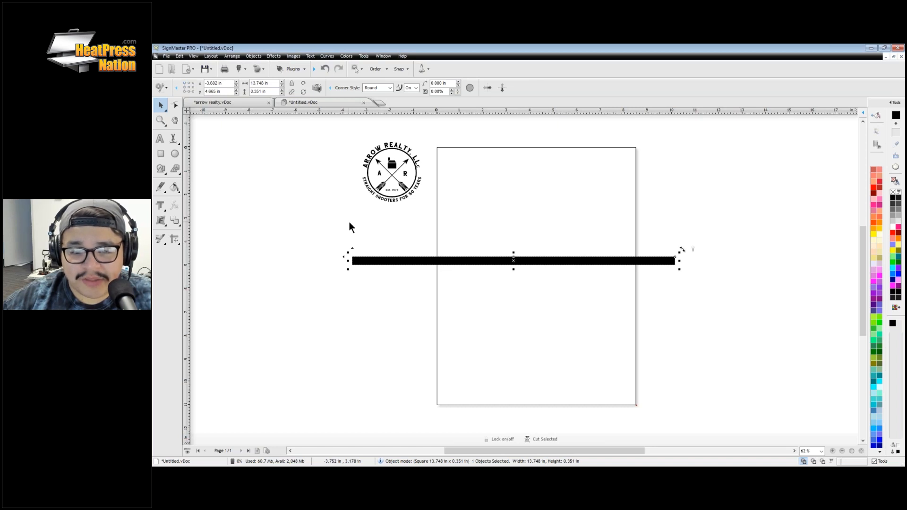
left_click(161, 154)
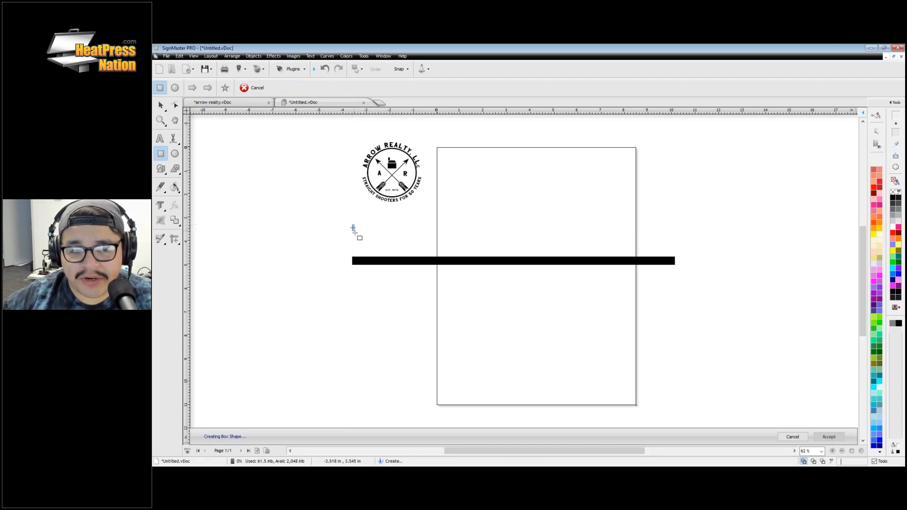
left_click_drag(353, 226, 416, 252)
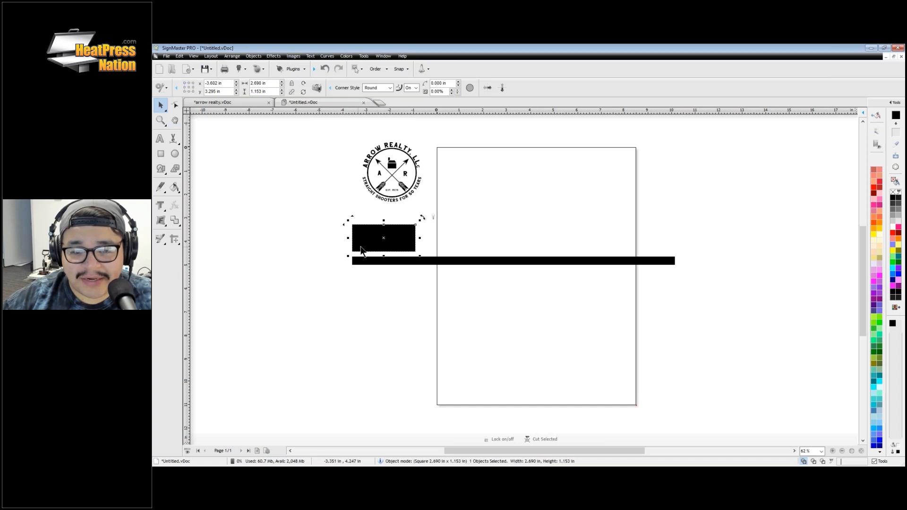
Step: Try rounding the small rectangle's corners to a radius of about 0.34 in, and return the corner radius to 0
right_click(367, 232)
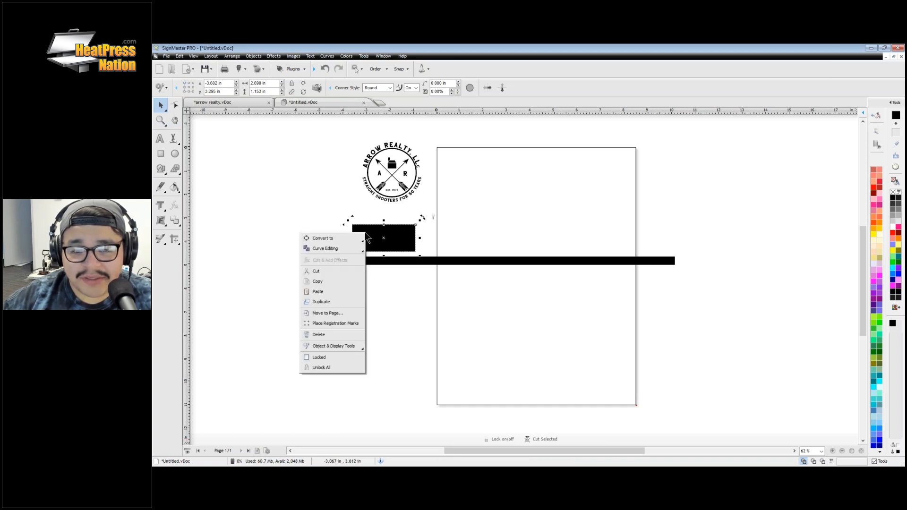
mouse_move(355, 235)
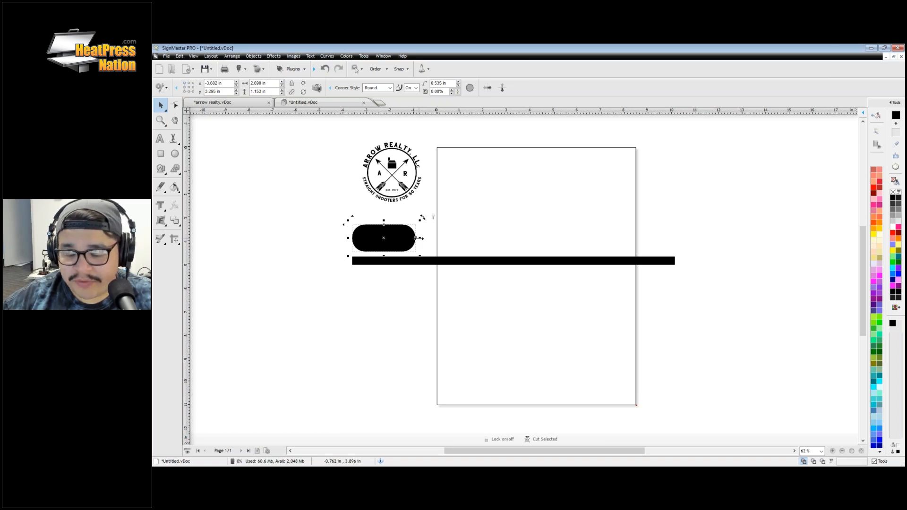
left_click_drag(415, 238, 415, 226)
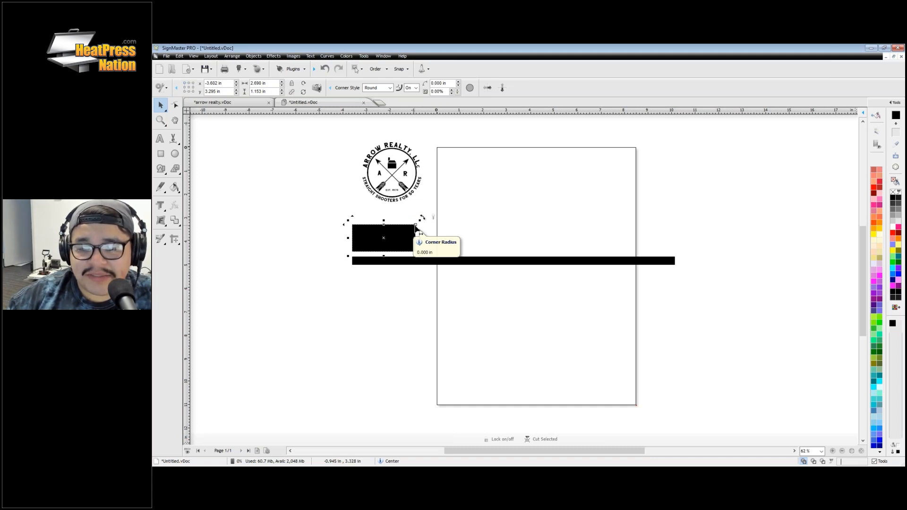
scroll(416, 230, "up", 3)
left_click_drag(524, 255, 525, 276)
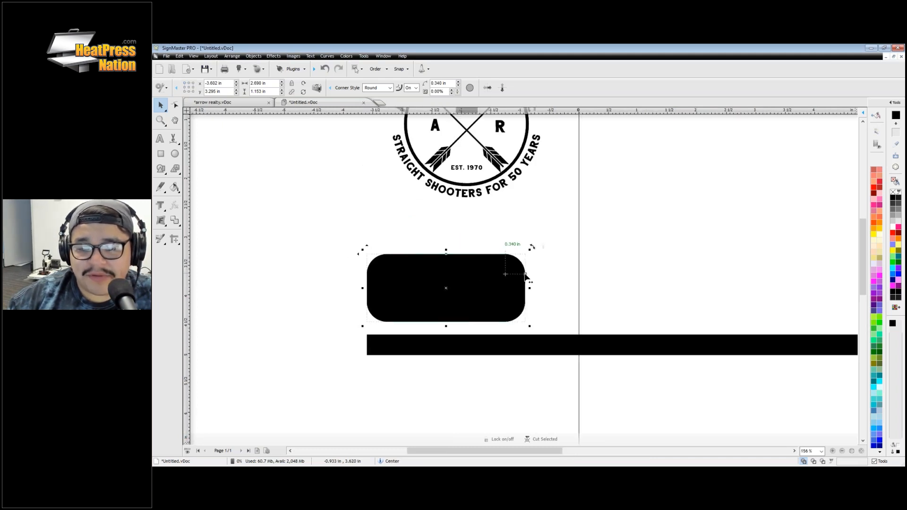
left_click_drag(526, 277, 525, 254)
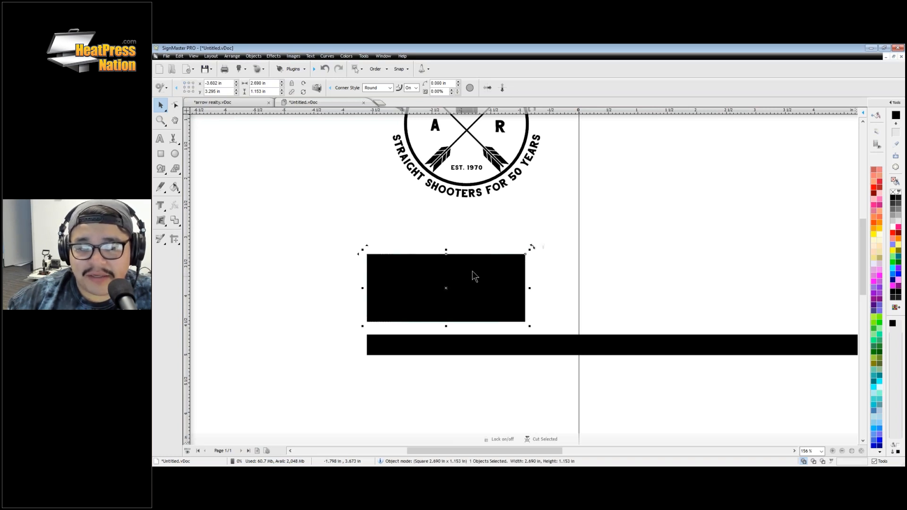
Step: Convert the small rectangle to curves and select its two upper corner nodes in node editing
right_click(469, 274)
mouse_move(466, 273)
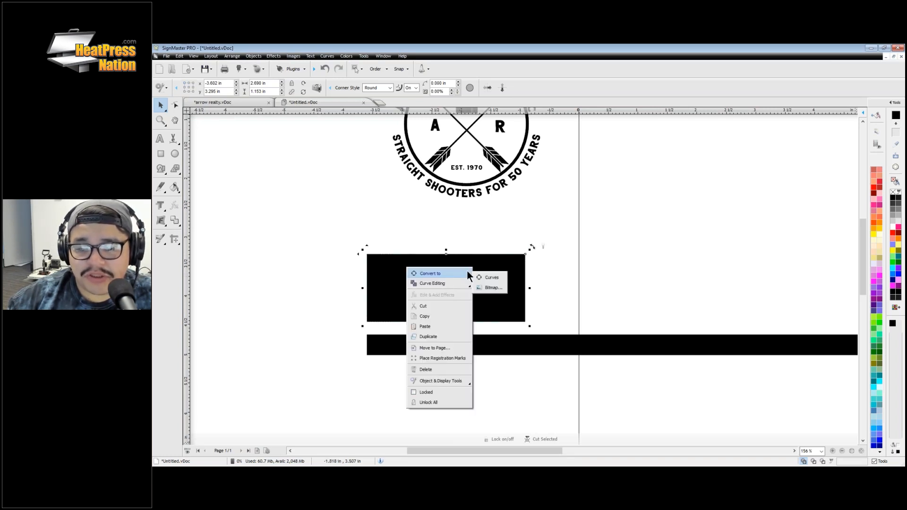
left_click(491, 277)
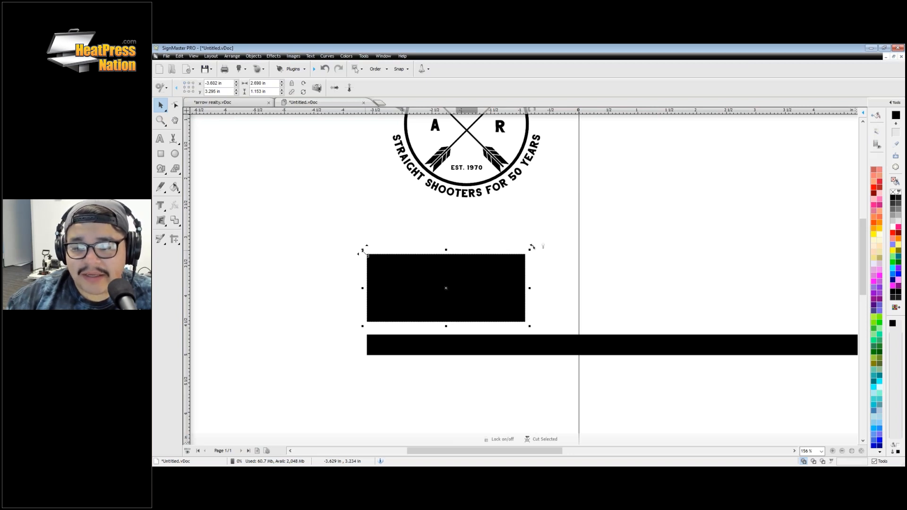
left_click(175, 105)
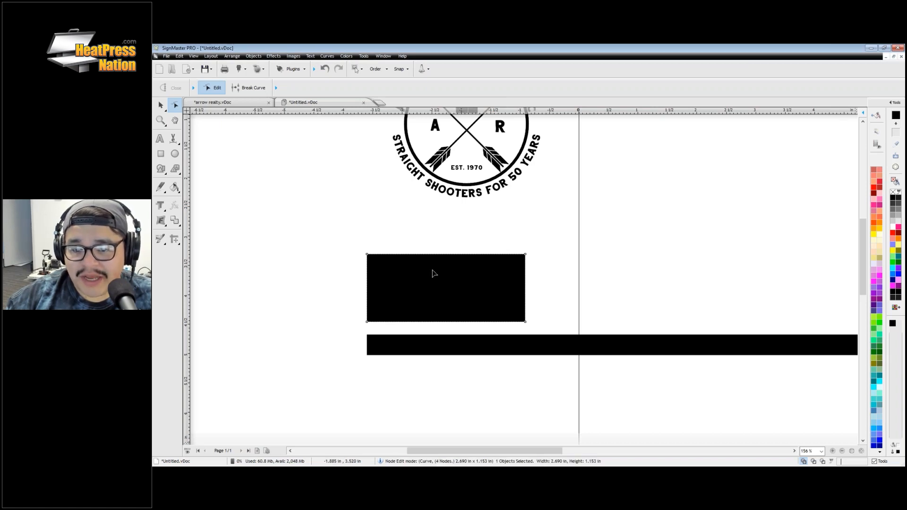
scroll(321, 258, "up", 2)
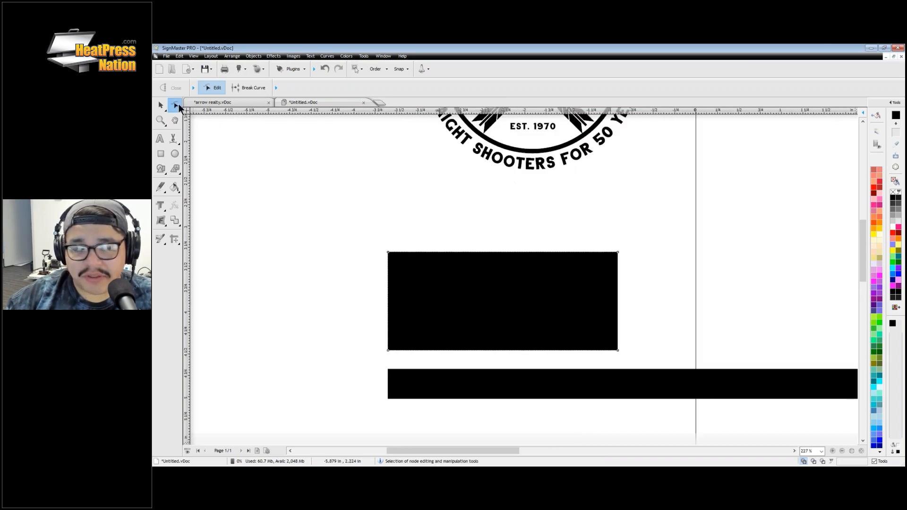
left_click(530, 311)
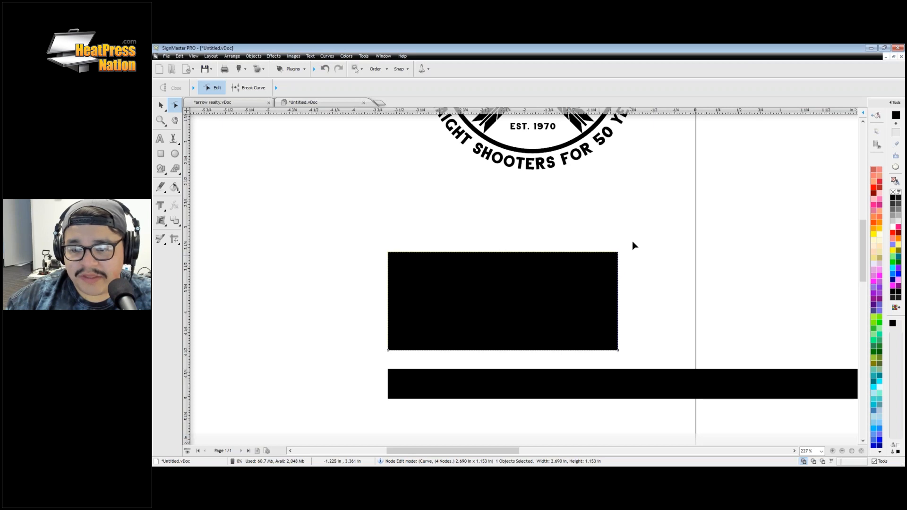
left_click_drag(638, 231, 371, 279)
Step: Try slanting the rectangle by moving its upper nodes up and to the right, and undo the move
left_click_drag(388, 252, 599, 221)
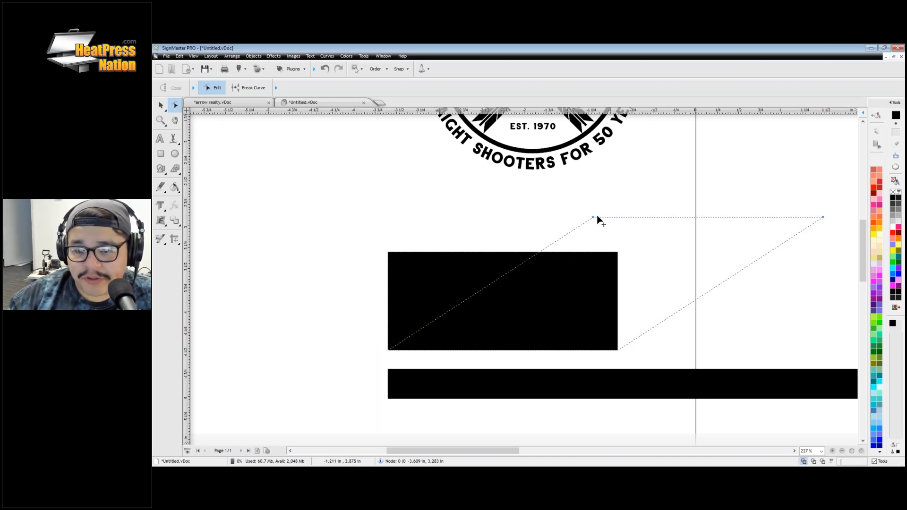
left_click_drag(597, 220, 597, 218)
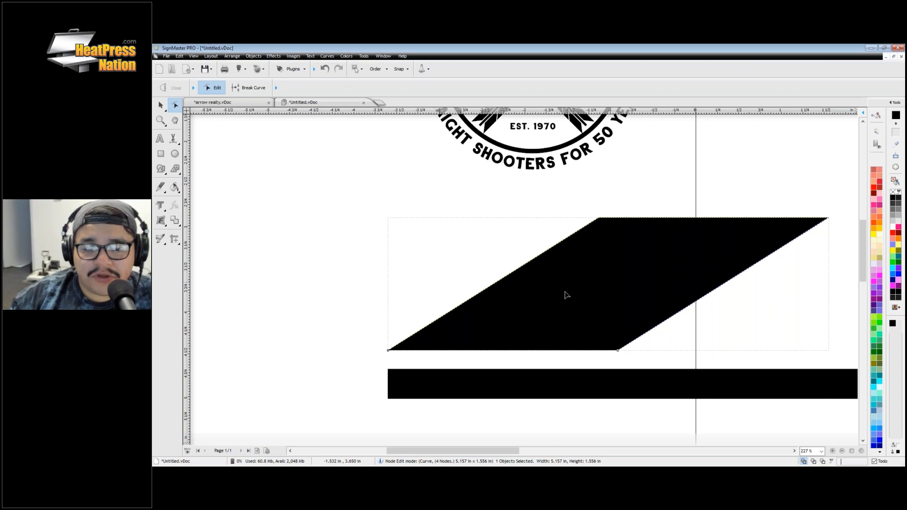
key("ctrl+z")
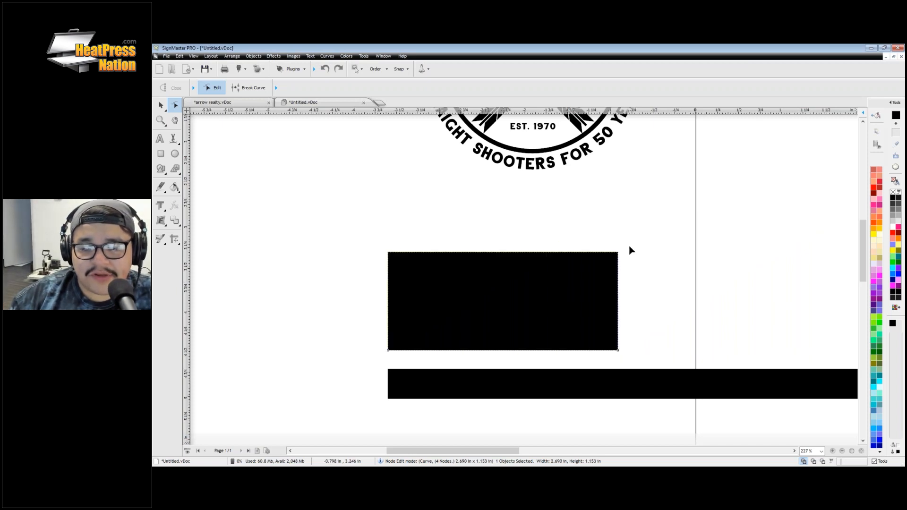
Step: Shift the rectangle's upper nodes horizontally to the left to form a slanted parallelogram about 3.66 in wide
left_click(389, 253)
mouse_move(389, 253)
left_mouse_down()
mouse_move(478, 249)
mouse_move(312, 257)
mouse_move(402, 255)
left_mouse_up()
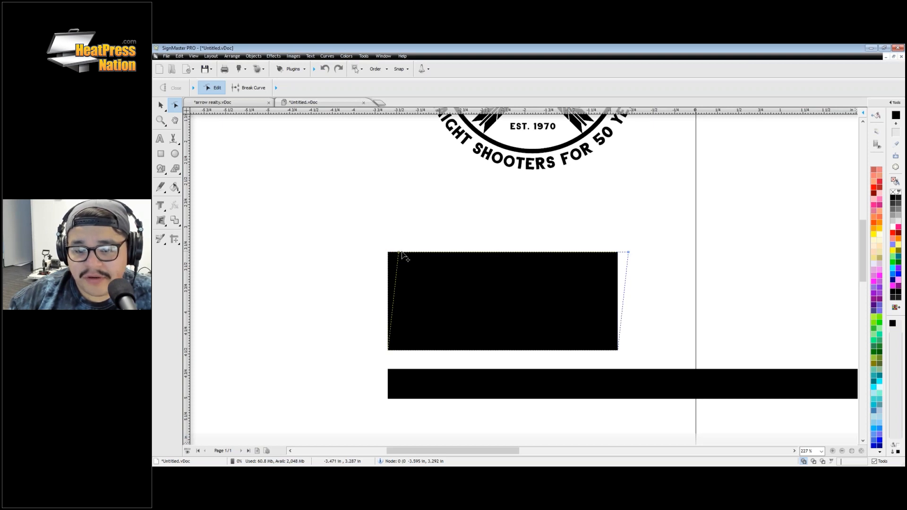
left_click_drag(402, 256, 306, 252)
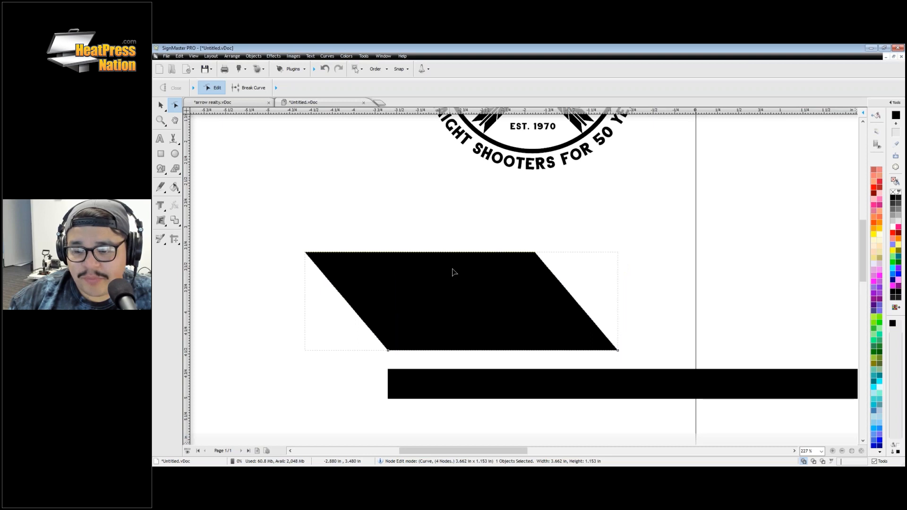
Step: Duplicate the black parallelogram beside its right edge and fill the copy with red
right_click(356, 308)
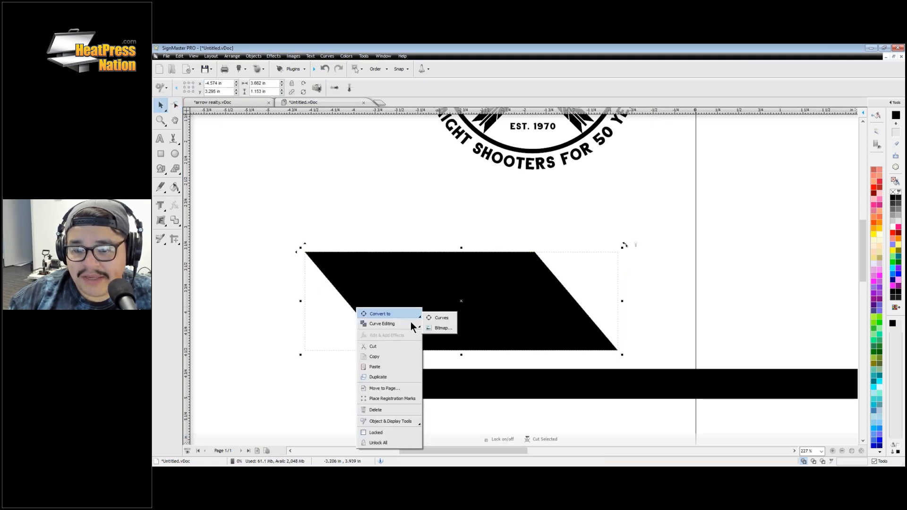
right_click(694, 280)
left_click(694, 279)
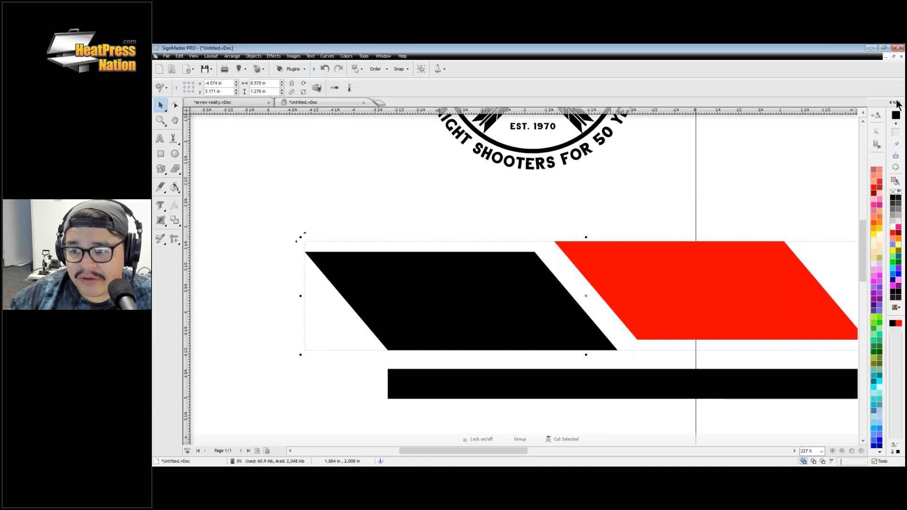
Step: Show the Align, Space and Distribute tools and enable Align to Last Object Selected
left_click(893, 104)
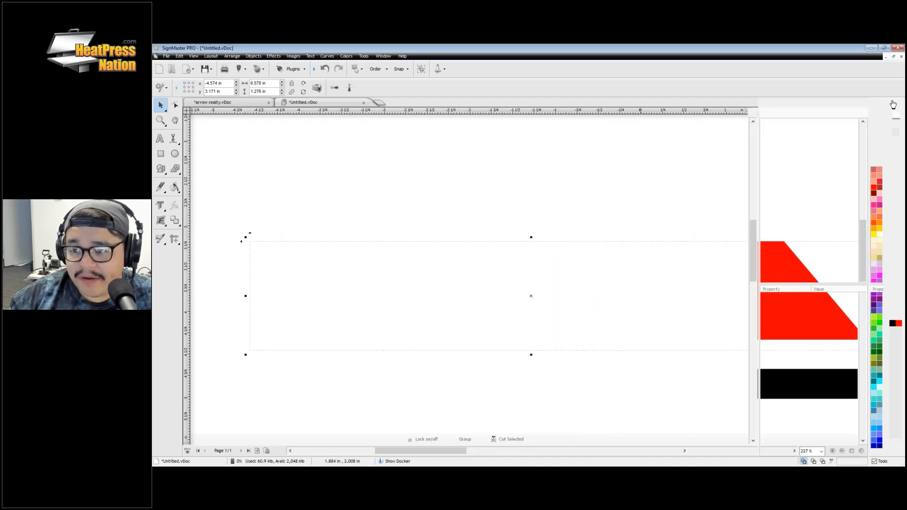
left_click(893, 104)
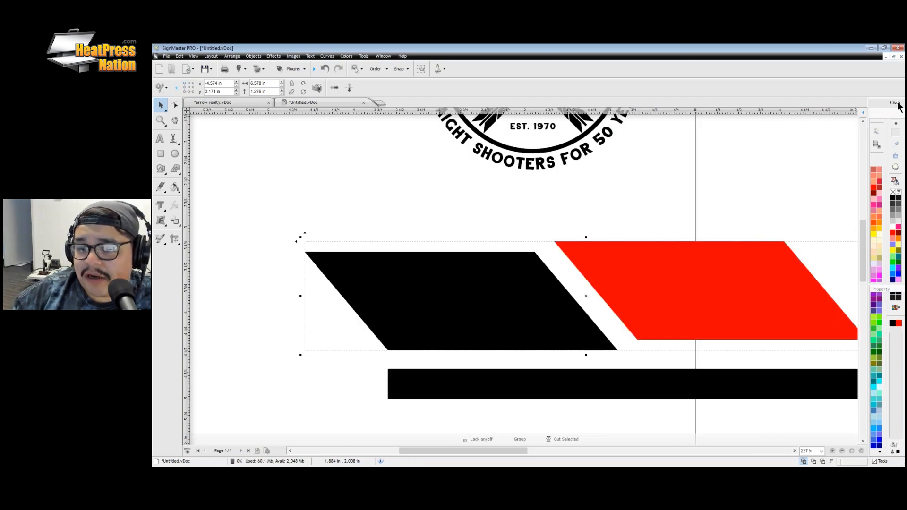
left_click(896, 103)
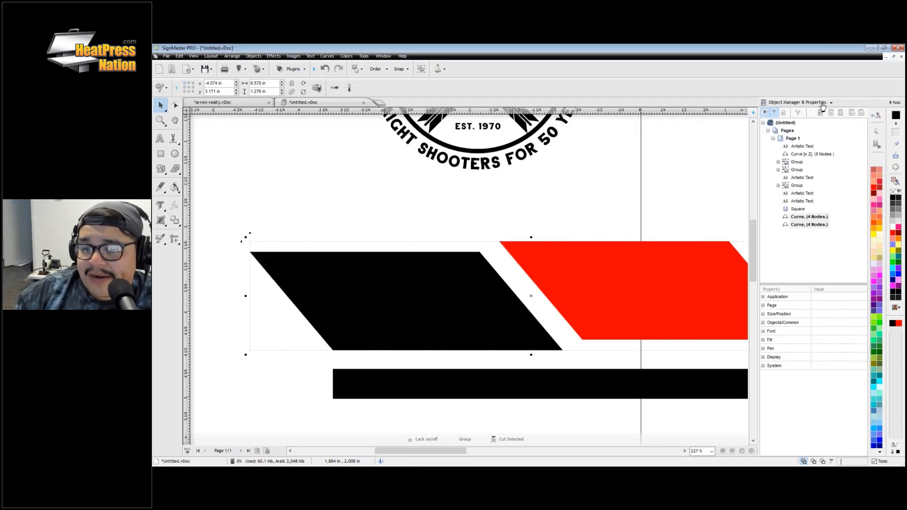
left_click(823, 105)
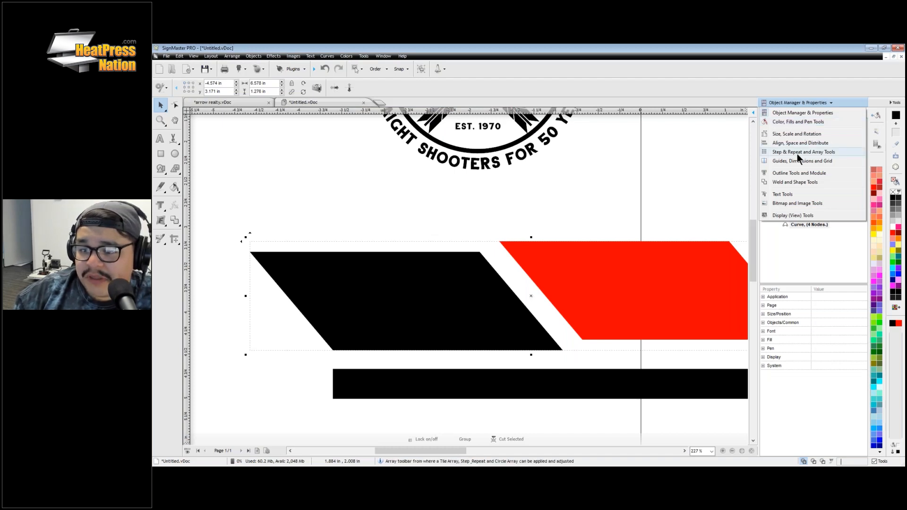
left_click(794, 143)
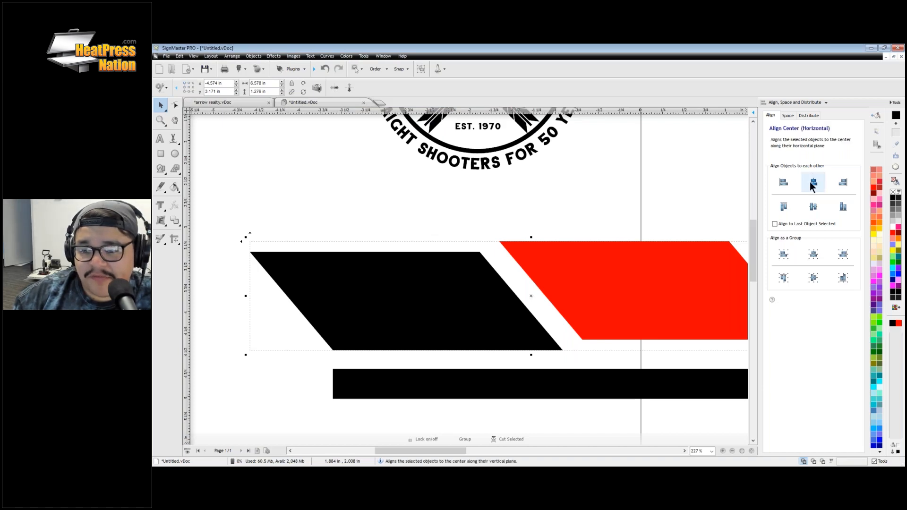
left_click(781, 227)
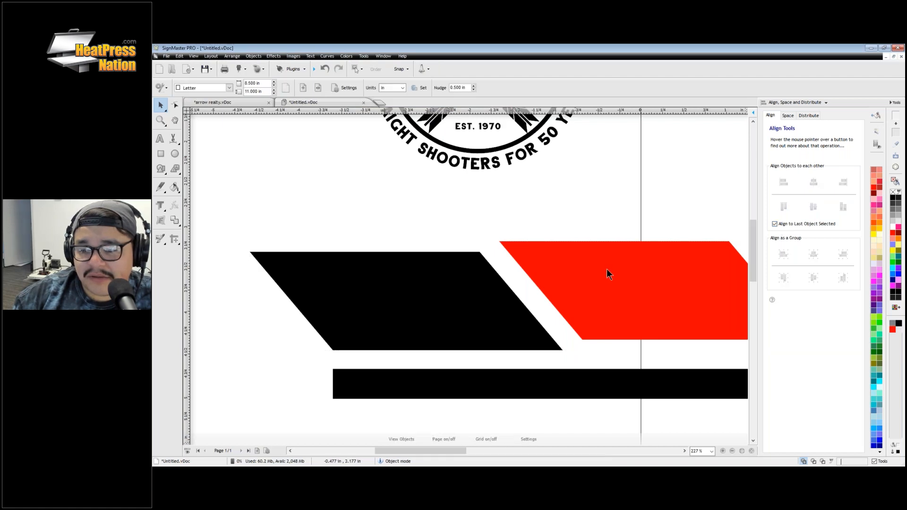
Step: Select the black and red parallelograms together and align their bottom edges
left_click(608, 270)
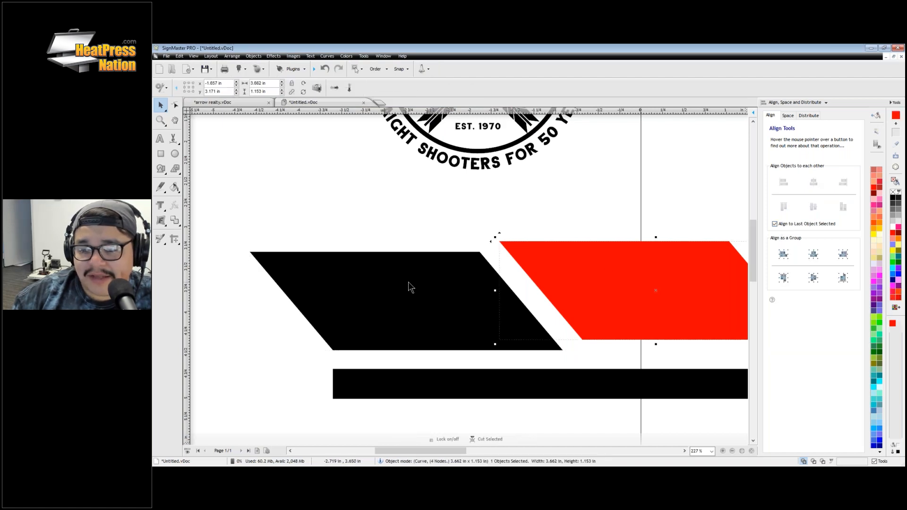
left_click(409, 282)
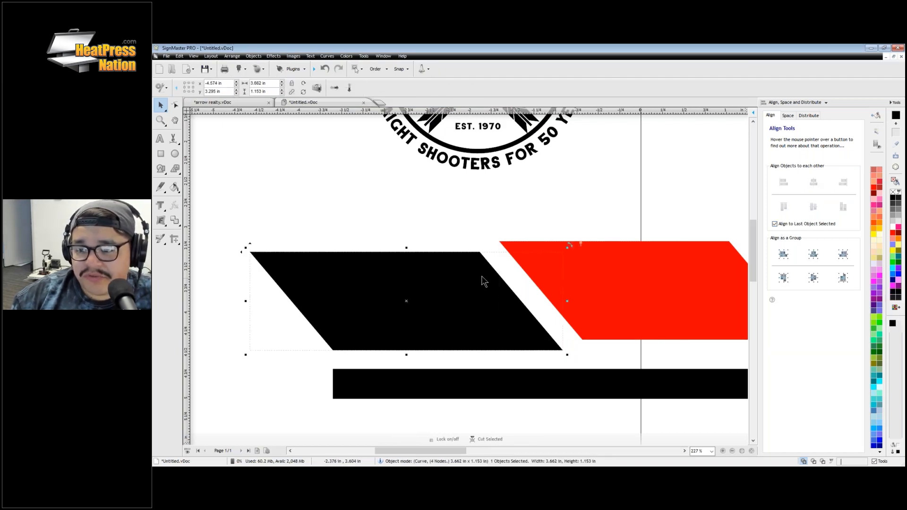
left_click(572, 245, "shift")
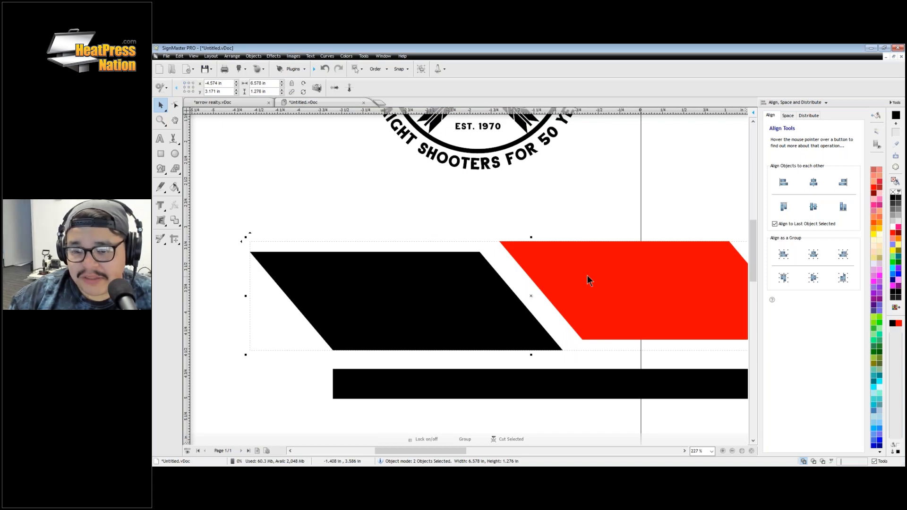
left_click(844, 207)
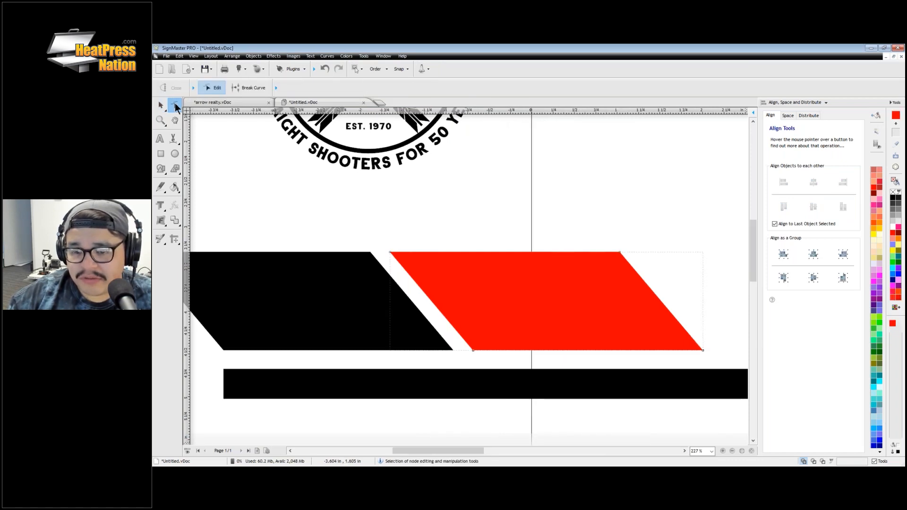
Step: Shift the red parallelogram's two right-hand nodes horizontally leftward to narrow the shape to about 2.04 in wide
left_click_drag(728, 218, 612, 362)
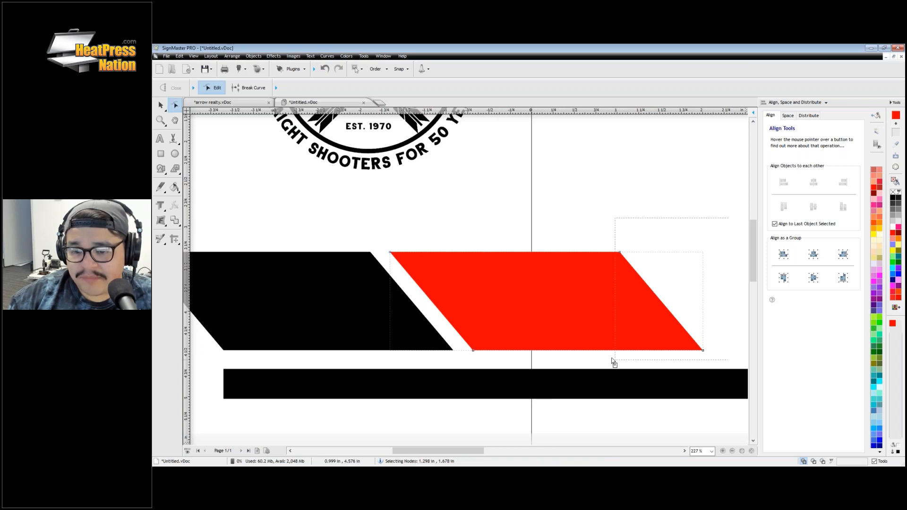
left_click_drag(703, 350, 575, 350)
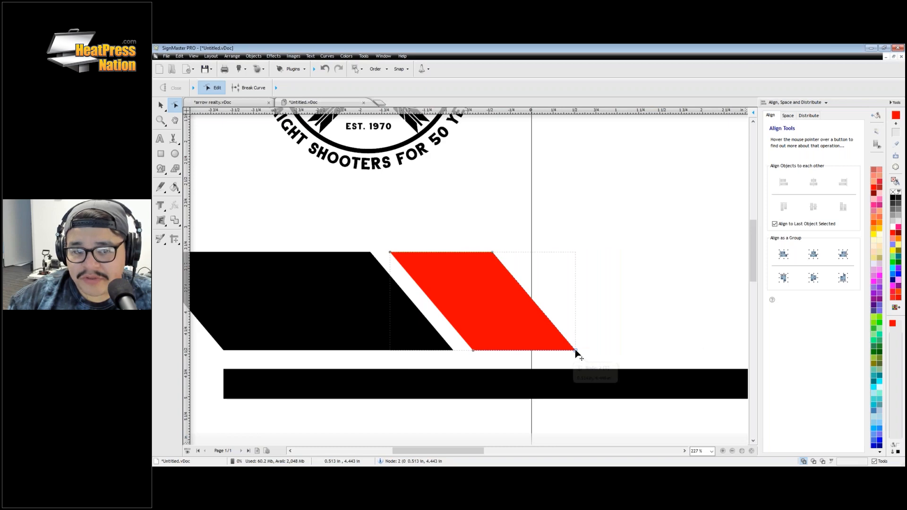
key("Left")
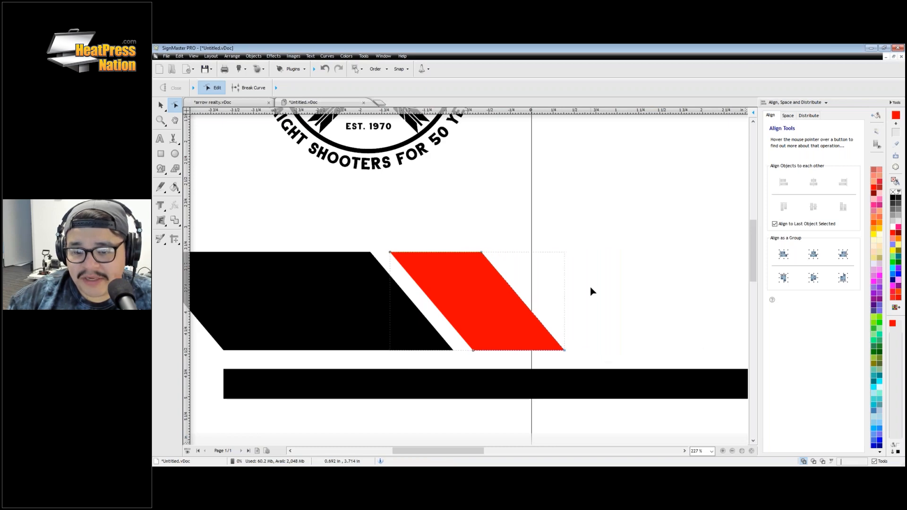
Step: Duplicate the narrowed red parallelogram and place the copy beside its right edge with a small slanted gap
left_click(163, 105)
right_click(457, 268)
right_click(482, 287)
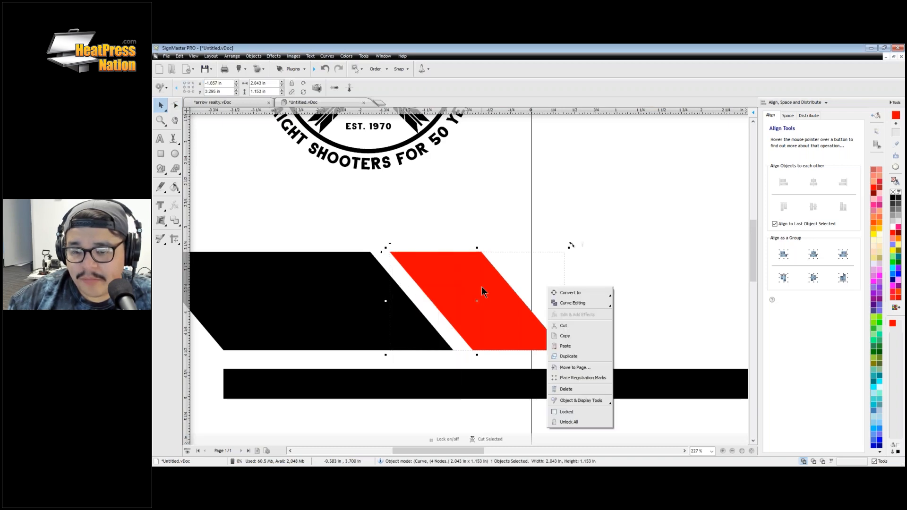
left_click_drag(494, 284, 505, 280)
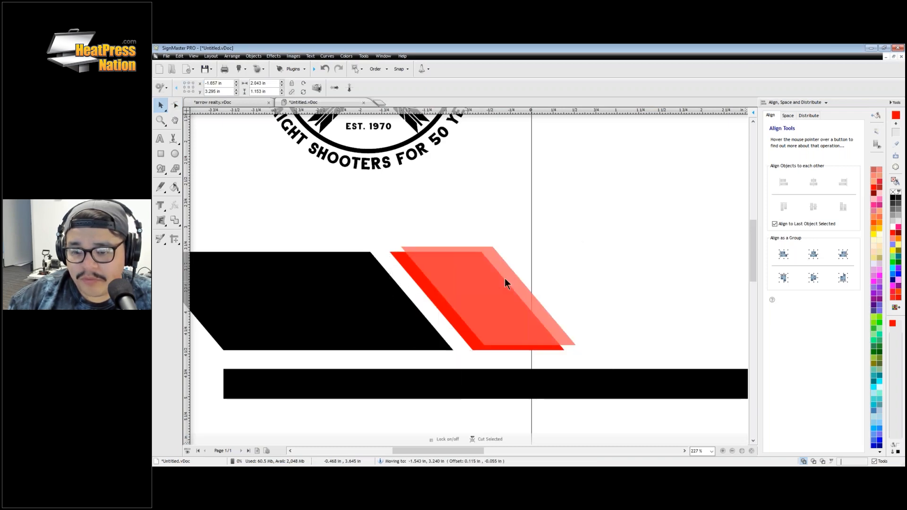
left_click_drag(504, 283, 588, 292)
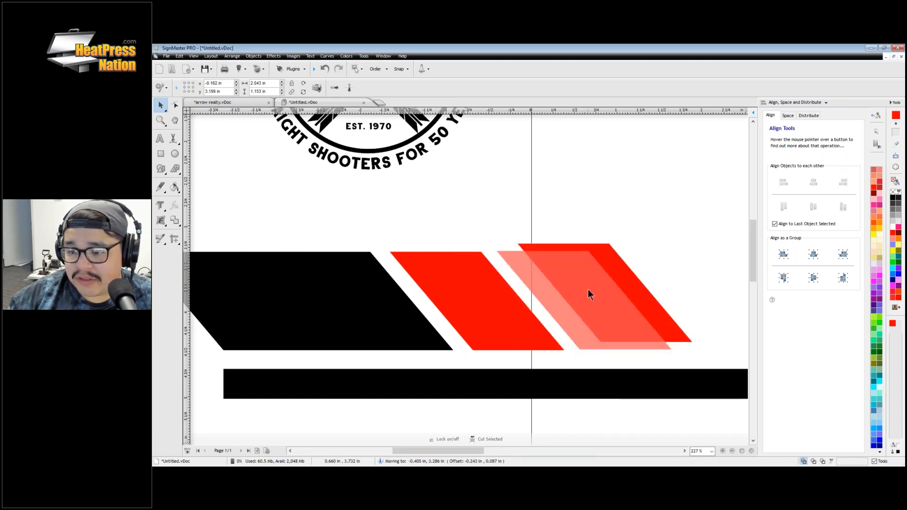
left_click_drag(588, 293, 588, 293)
Step: Select the black and both red parallelograms together and align them level with one another
left_click(219, 345)
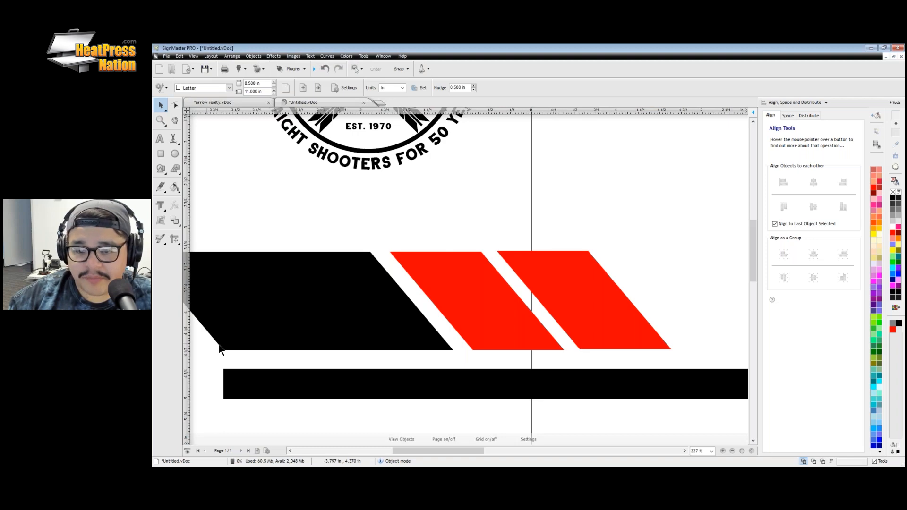
left_click_drag(219, 344, 614, 298)
left_click(800, 259)
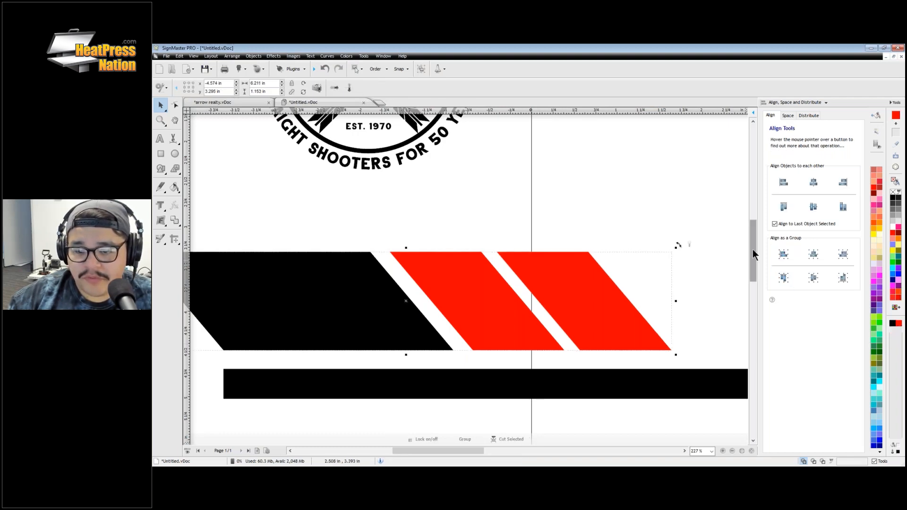
Step: Move the three parallelograms so they start at the long bar's left end, and group them
left_click_drag(753, 250, 752, 268)
left_click_drag(358, 258, 442, 258)
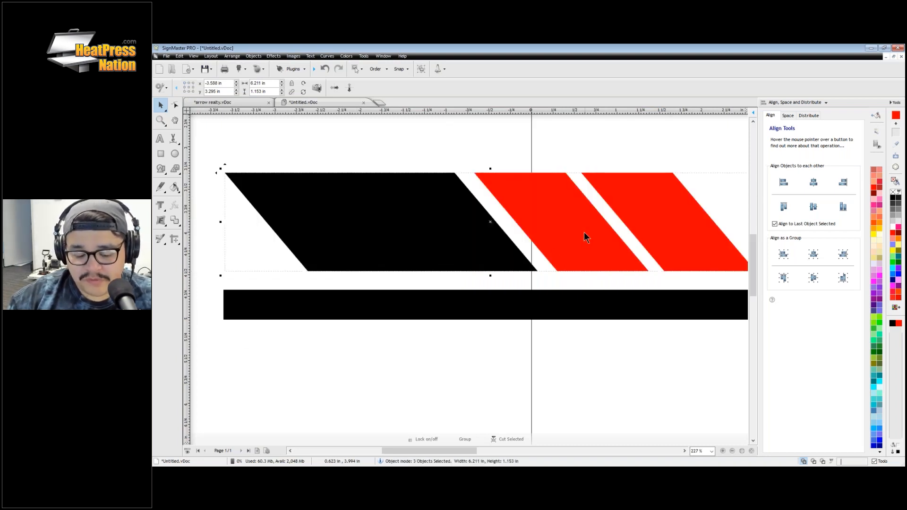
key("ctrl+g")
Step: Duplicate the parallelogram group below the long black bar and mirror the copy vertically
left_click_drag(567, 237, 586, 353)
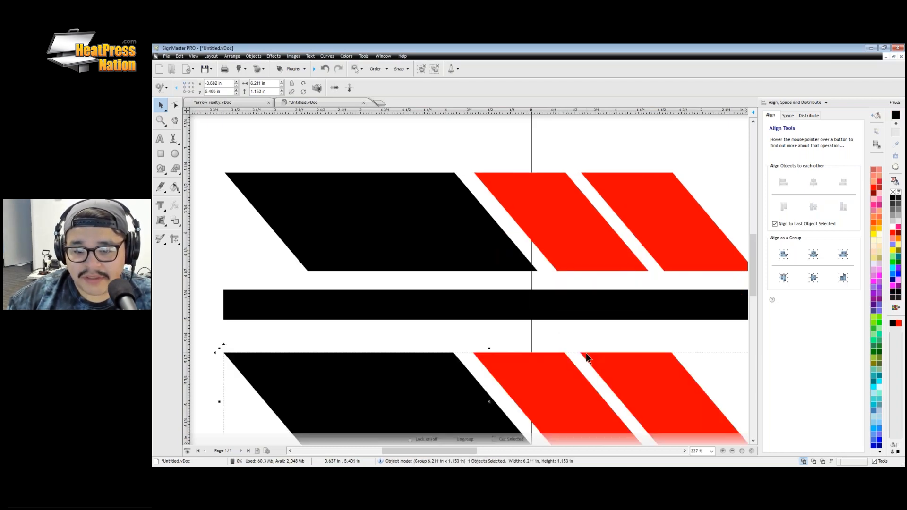
scroll(586, 353, "down", 5)
right_click(429, 316)
mouse_move(416, 426)
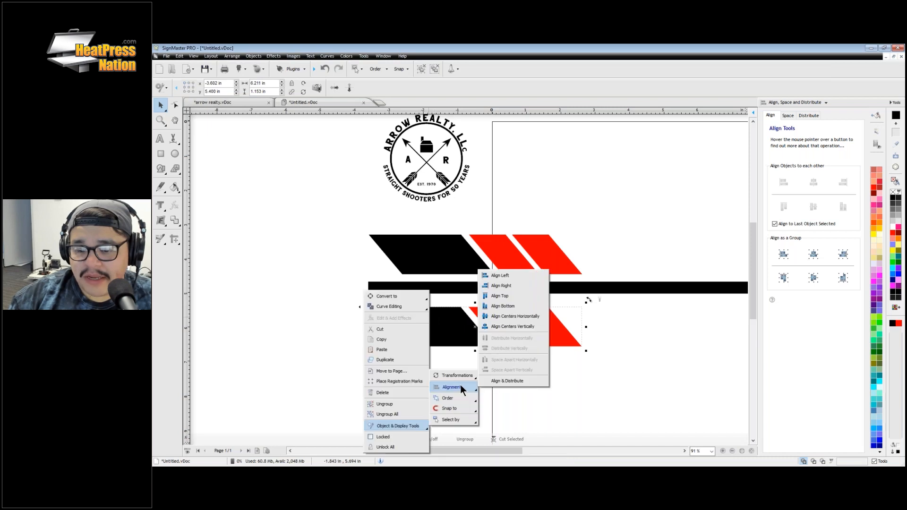
mouse_move(464, 380)
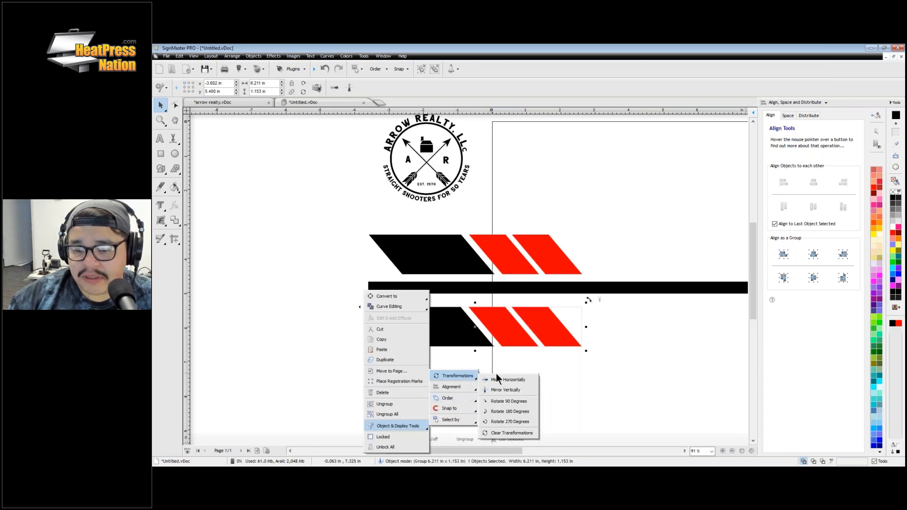
left_click(504, 390)
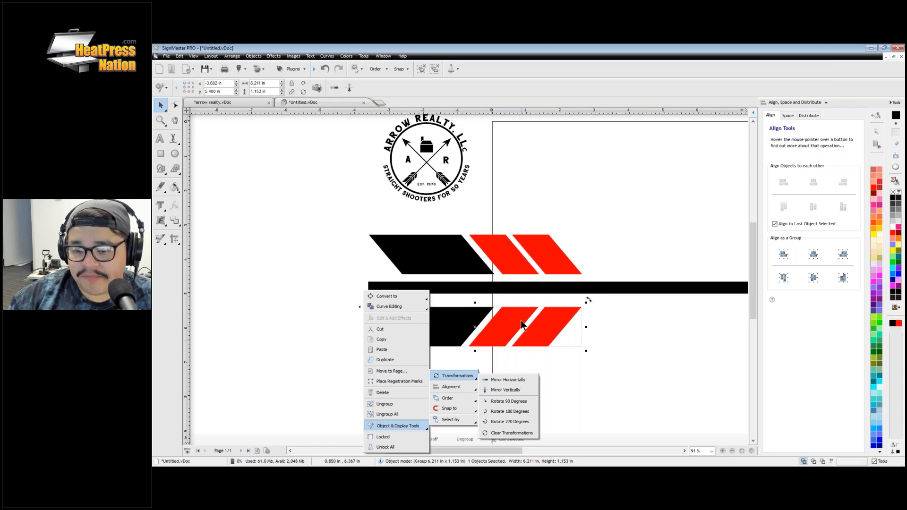
Step: Move the mirrored group up close beneath the bar and align its center horizontally with the upper group
left_click_drag(448, 333, 448, 330)
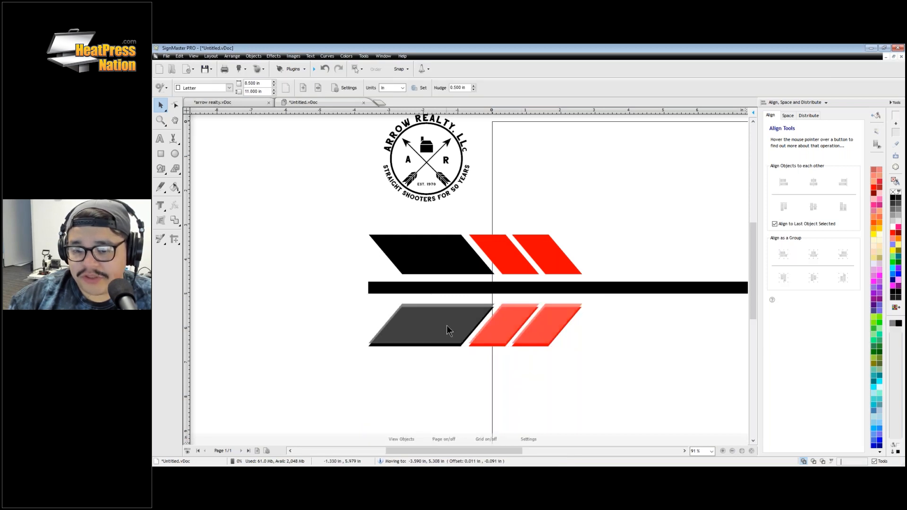
left_click_drag(449, 331, 448, 326)
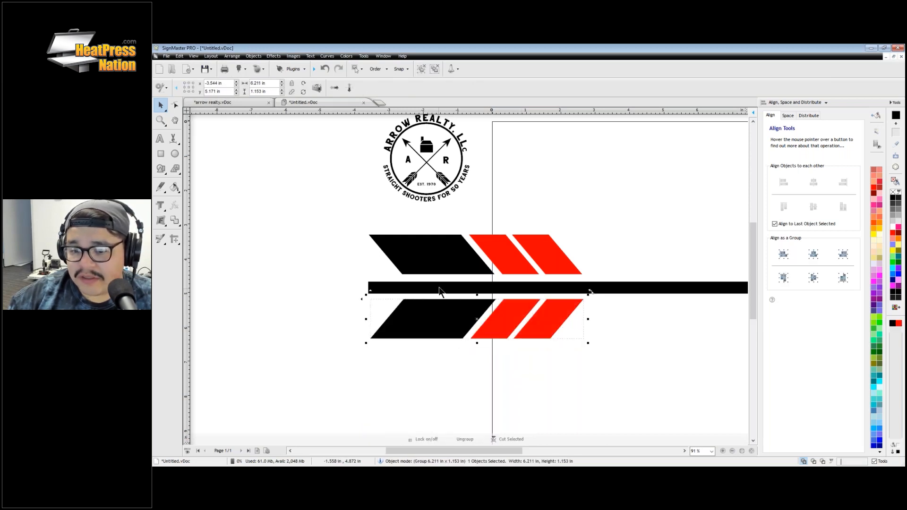
left_click(438, 257, "shift")
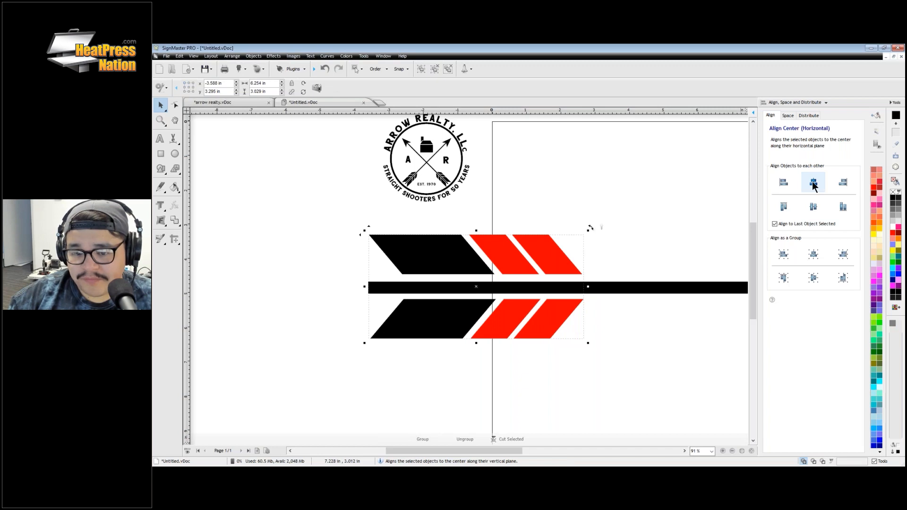
left_click(814, 184)
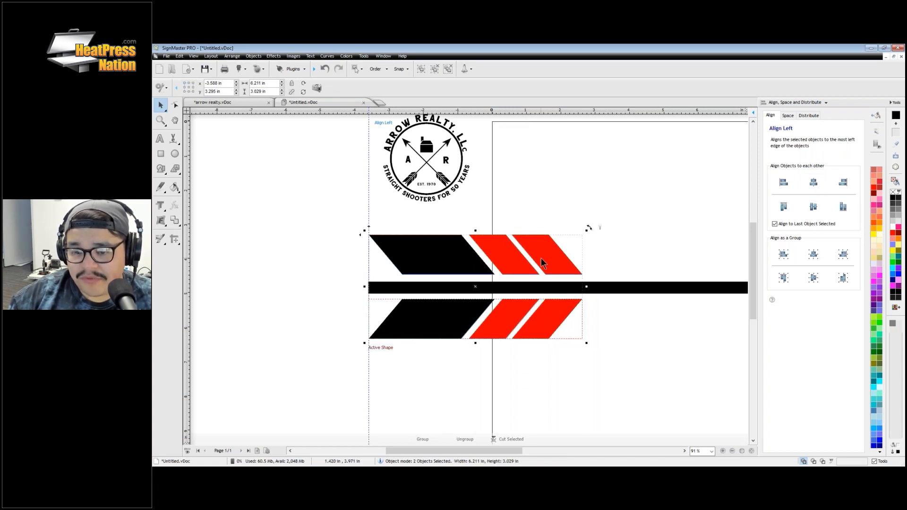
Step: Group the upper and lower sets, shift them slightly past the bar's left end and center them vertically on the bar
key("ctrl+g")
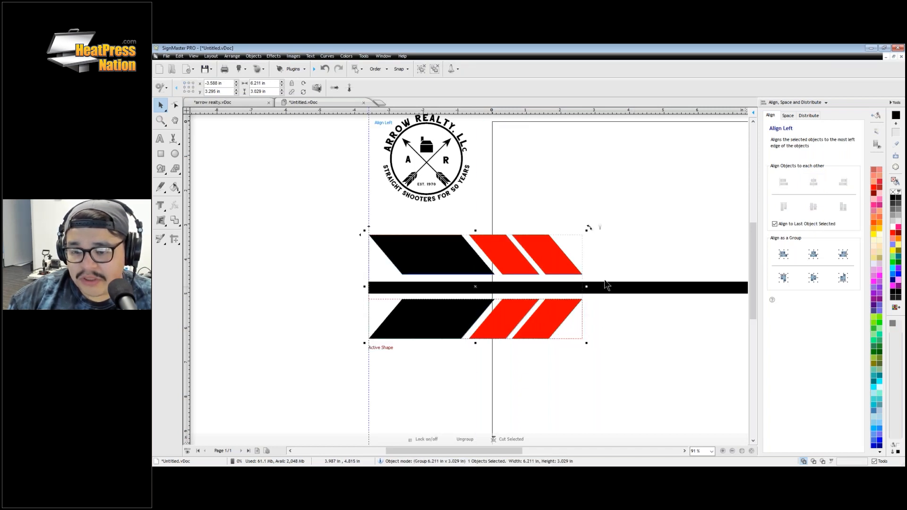
mouse_move(534, 258)
left_mouse_down()
mouse_move(530, 282)
mouse_move(523, 245)
left_mouse_up()
left_click(608, 291, "shift")
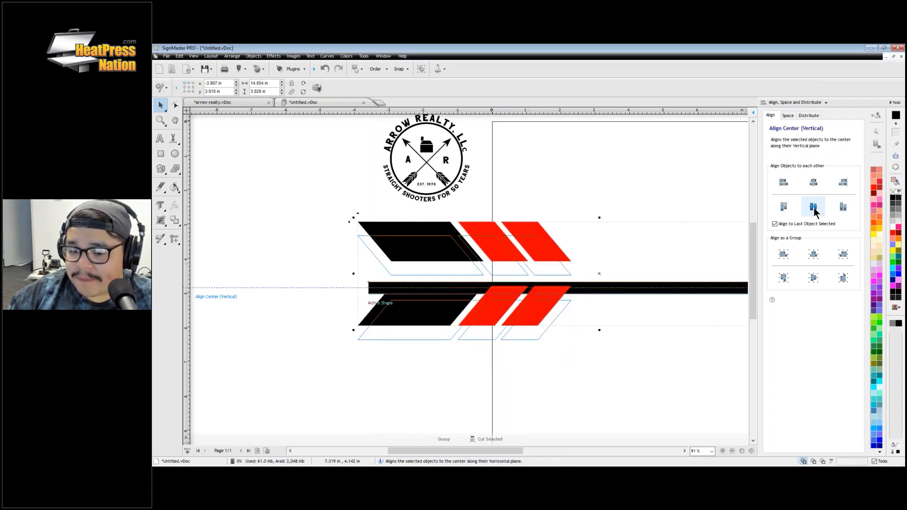
left_click(814, 207)
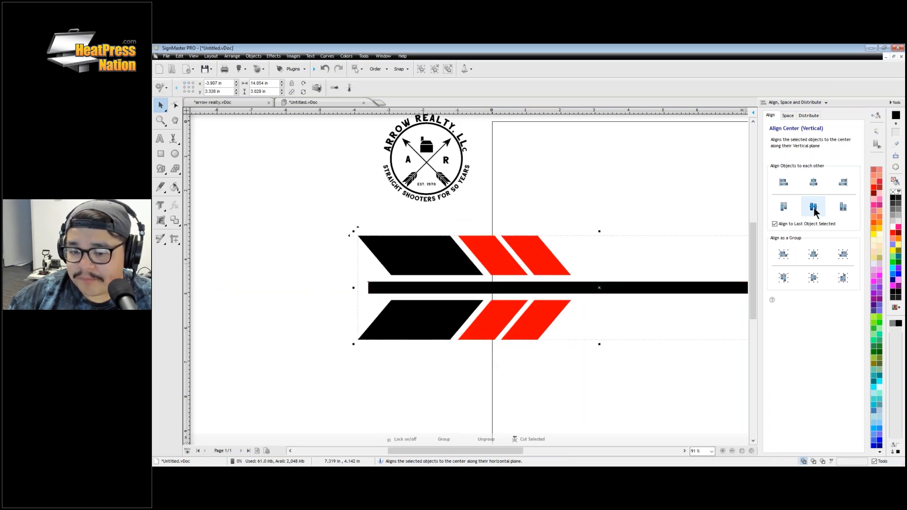
Step: Fill the whole group of feather parallelograms with black
left_click_drag(501, 452, 549, 422)
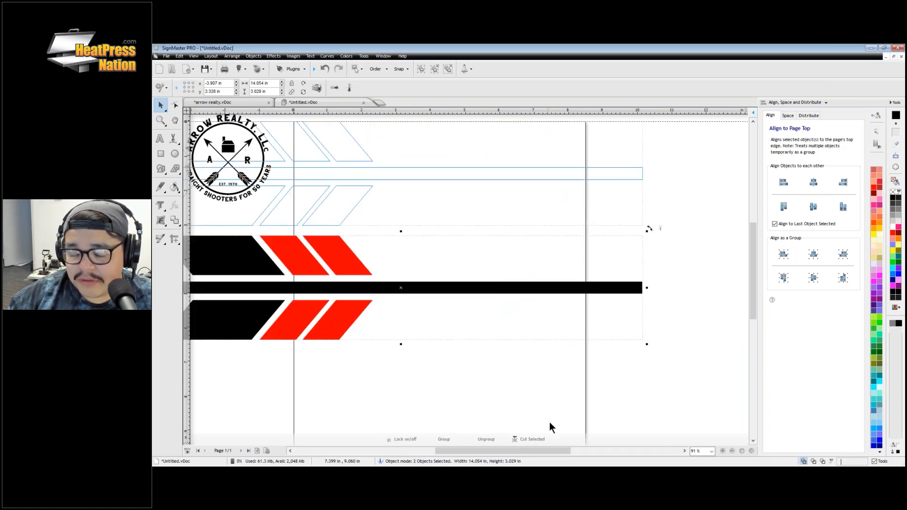
left_click(558, 306)
scroll(558, 306, "down", 4)
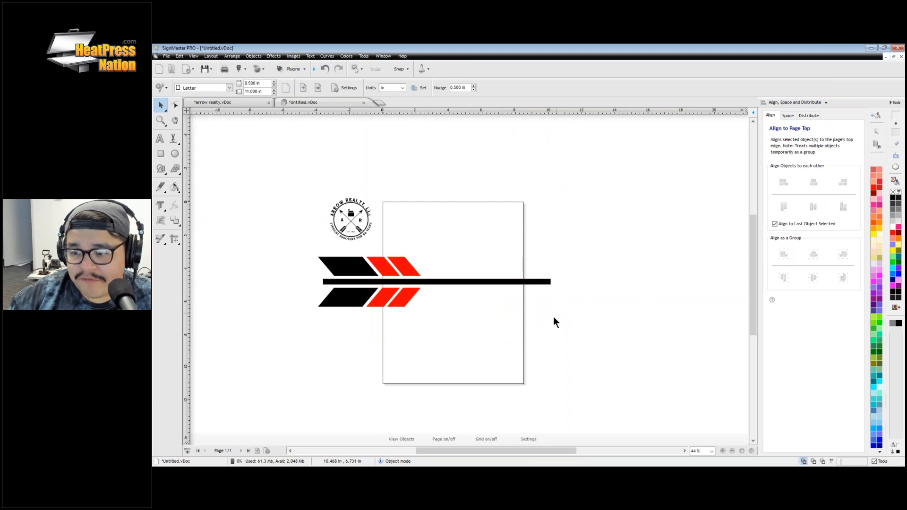
left_click(410, 265)
left_click(893, 197)
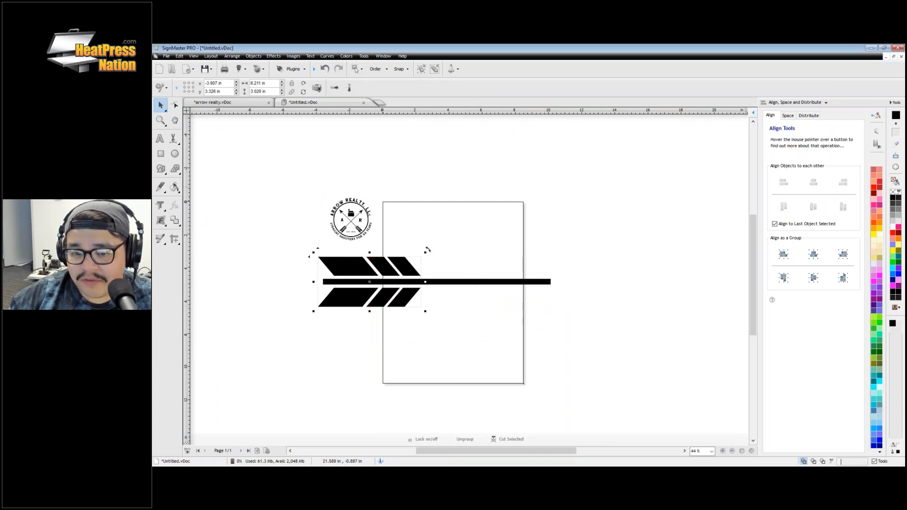
left_click(587, 341)
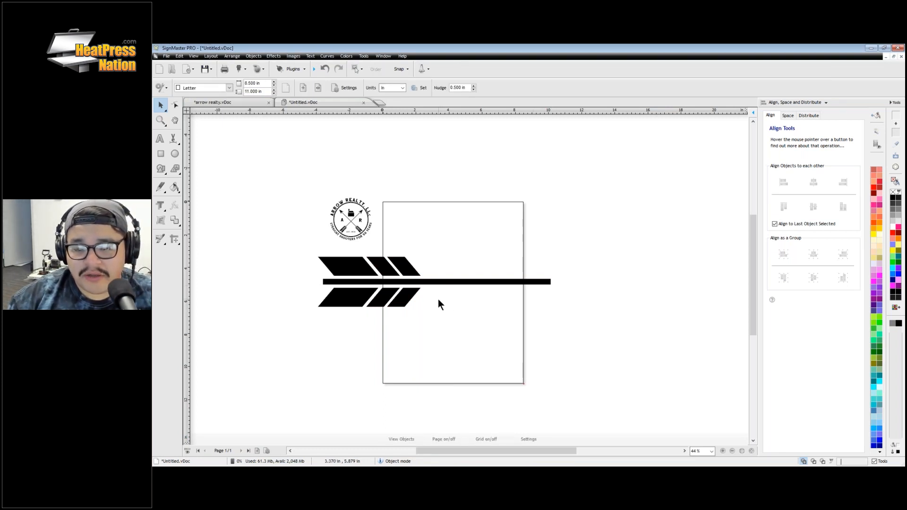
Step: Move the crossed arrows out of the Arrow Realty logo to inspect them and return them to the circle
scroll(442, 302, "up", 2)
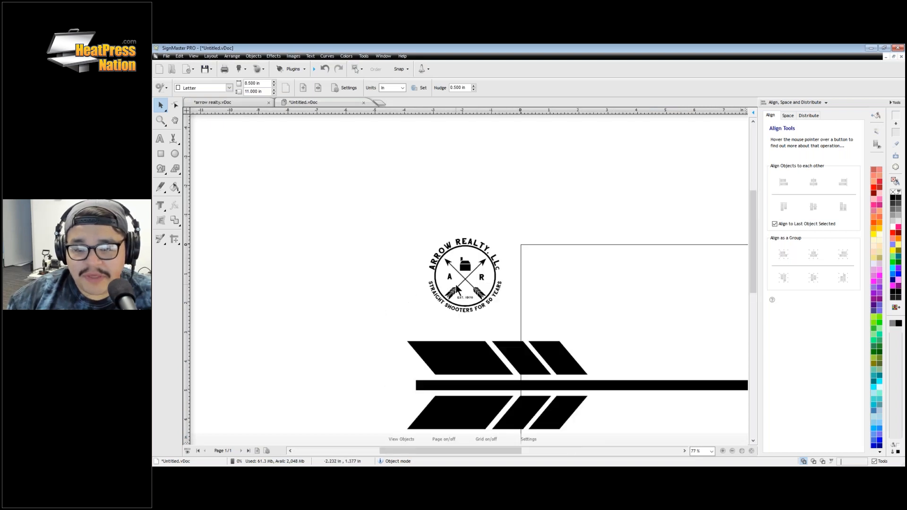
scroll(455, 284, "up", 3)
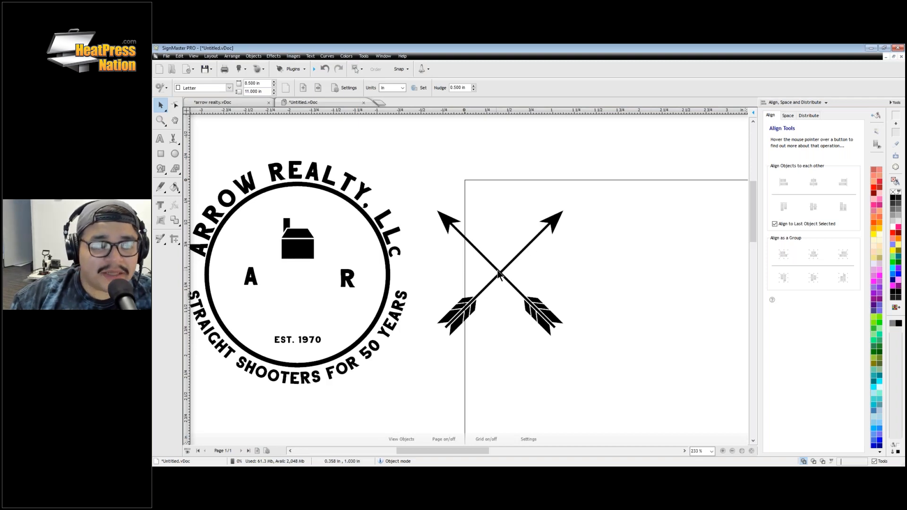
left_click_drag(498, 274, 573, 263)
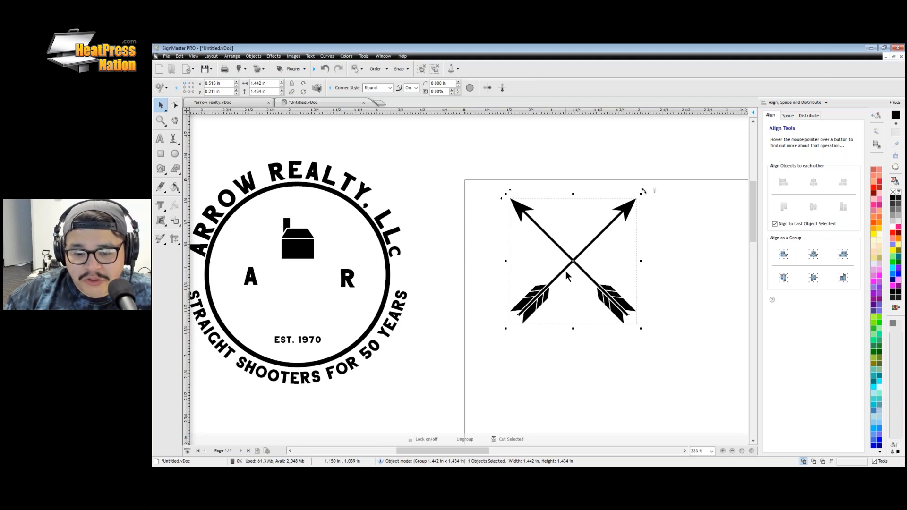
left_click_drag(565, 271, 291, 291)
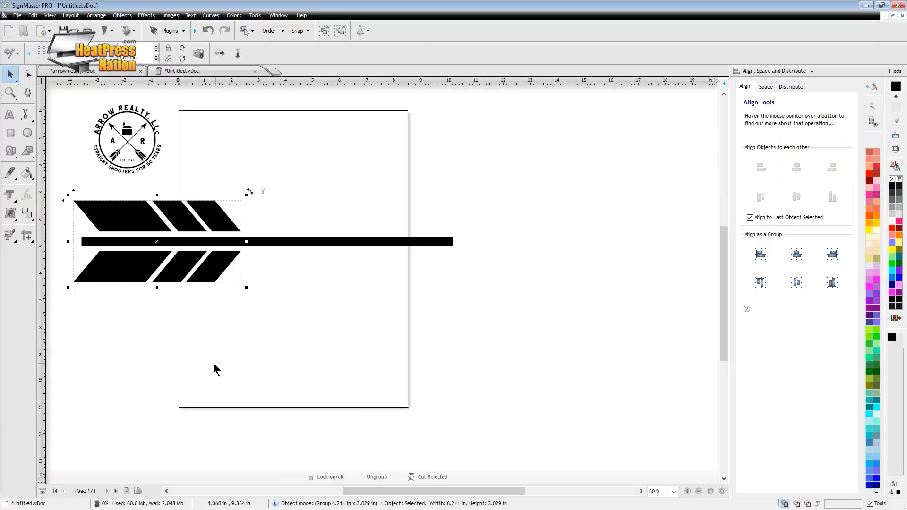
Step: Insert the solid notched arrowhead from the Arrows 01 category of the general clipart library at the bar's right end
left_click(398, 176)
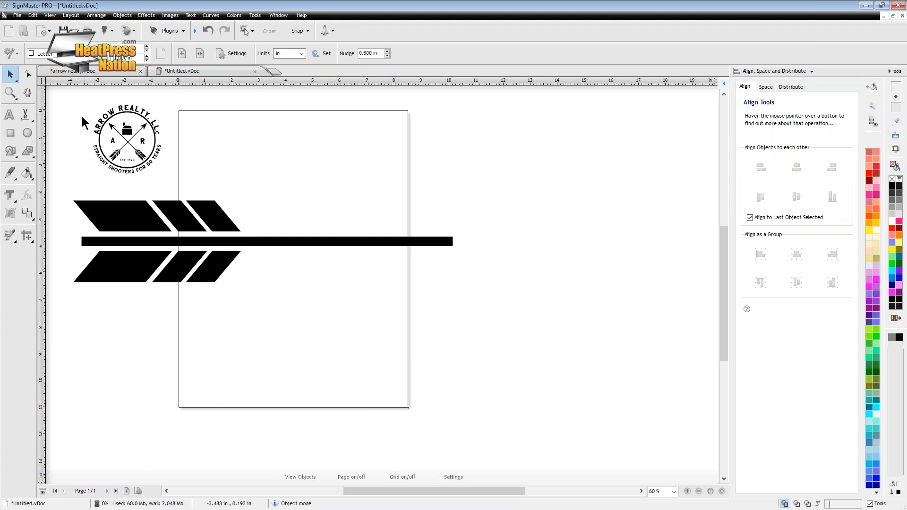
left_click(27, 151)
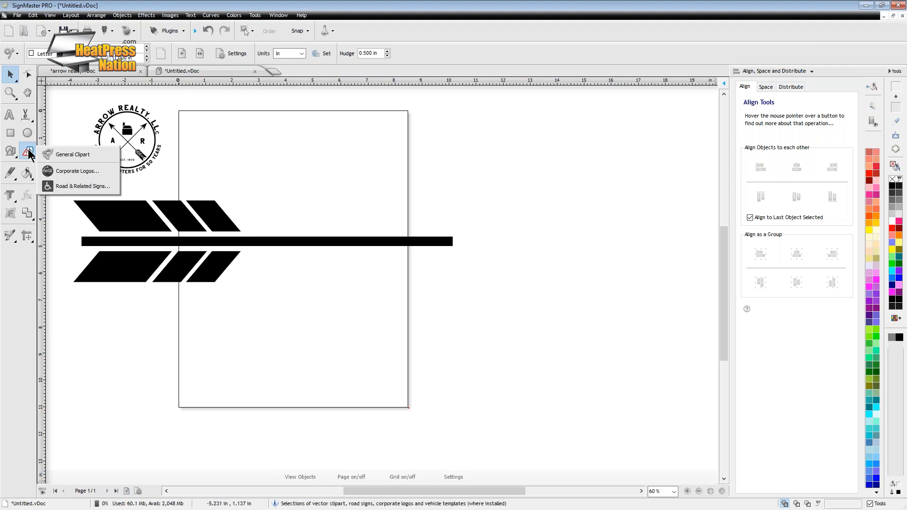
left_click(72, 154)
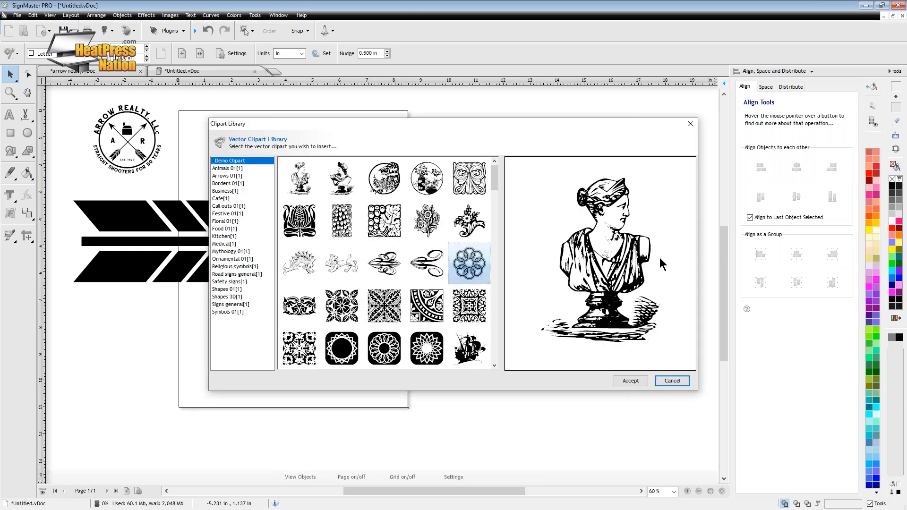
left_click(251, 176)
left_click_drag(494, 174, 494, 221)
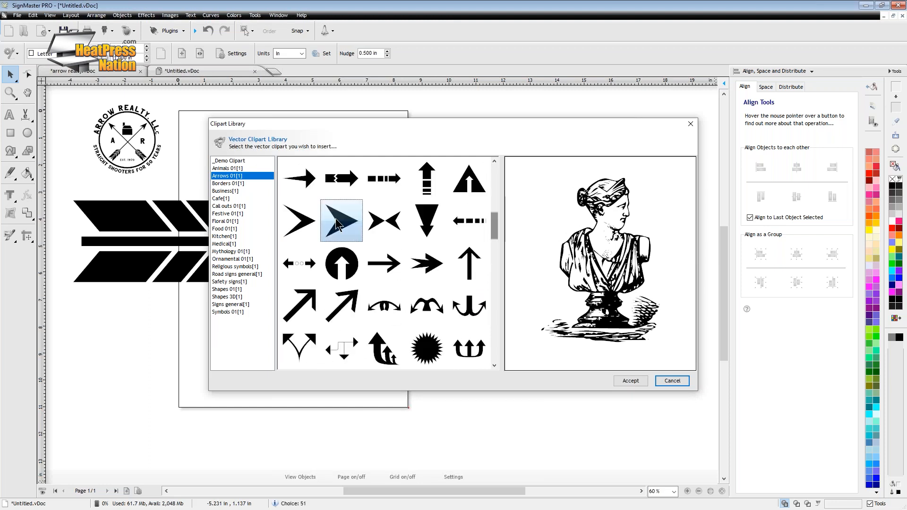
double_click(337, 225)
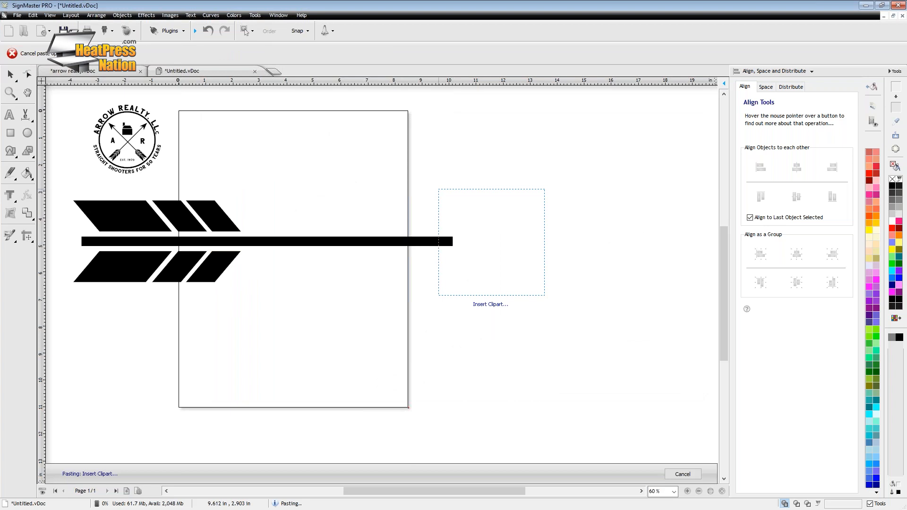
left_click(438, 189)
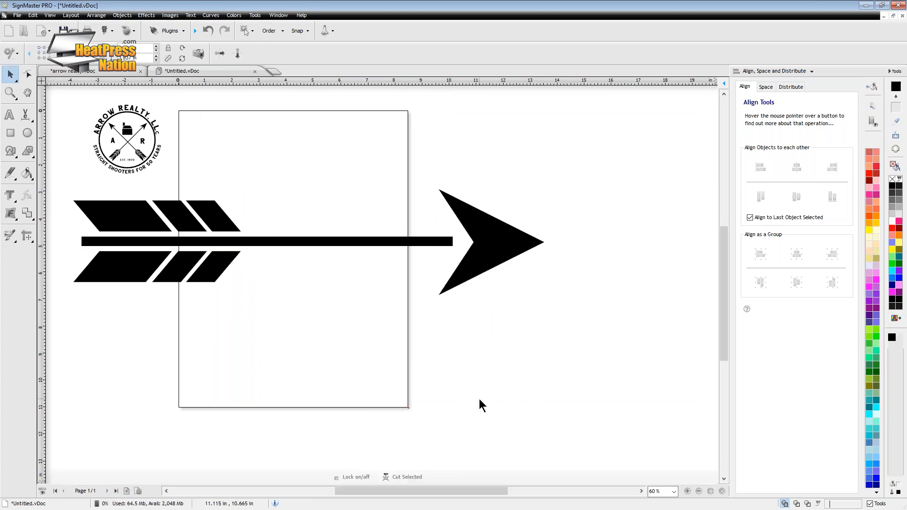
left_click(479, 400)
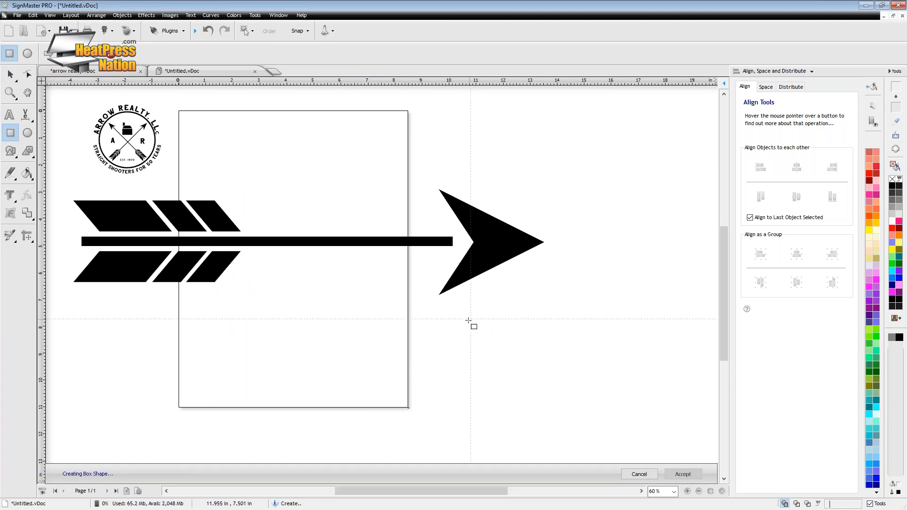
Step: Draw a black rectangle below the arrowhead, about 5.3 in wide, and convert it to curves
left_click_drag(468, 320, 612, 405)
right_click(497, 359)
mouse_move(539, 406)
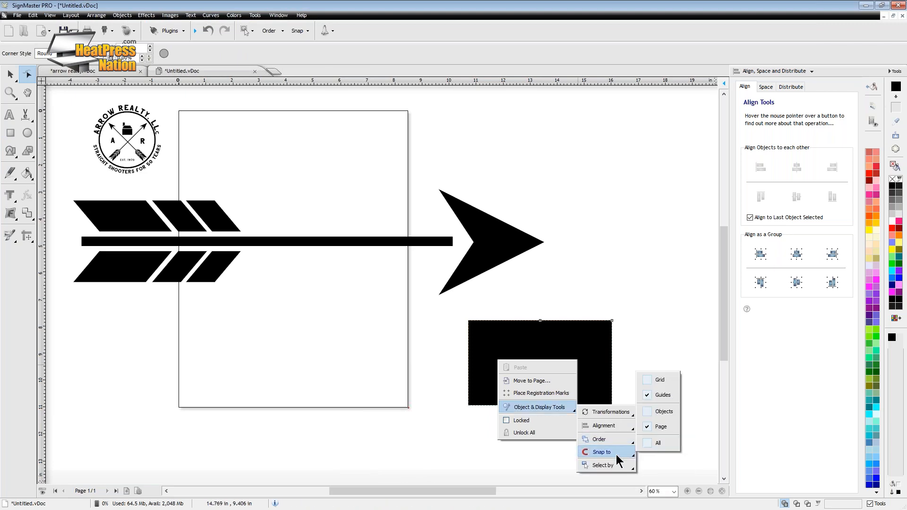
mouse_move(600, 440)
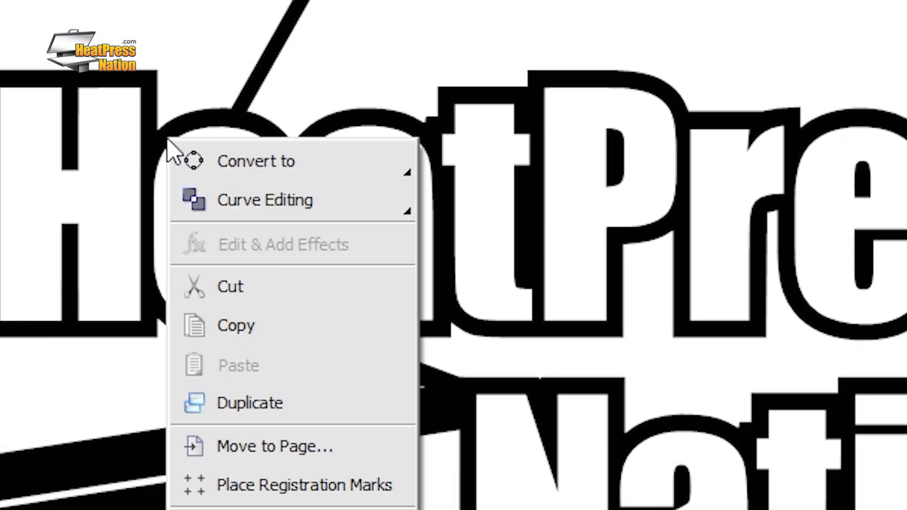
mouse_move(243, 162)
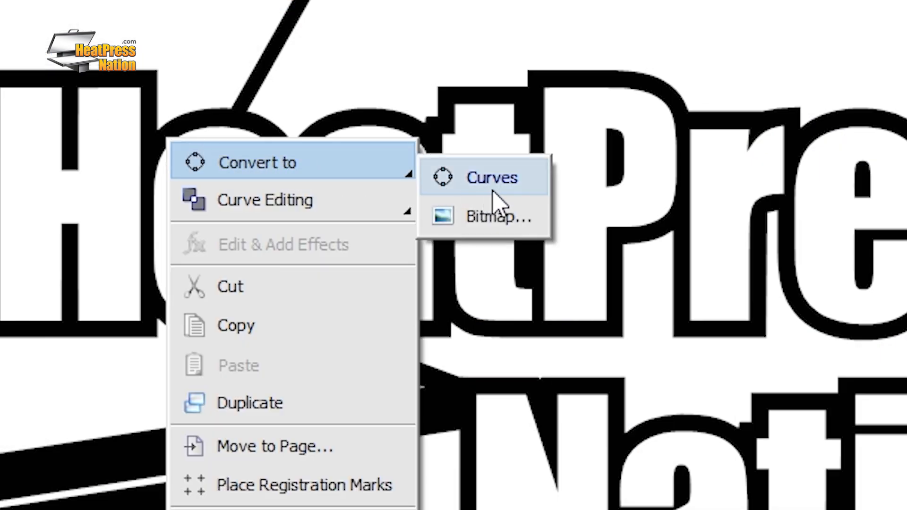
left_click(519, 194)
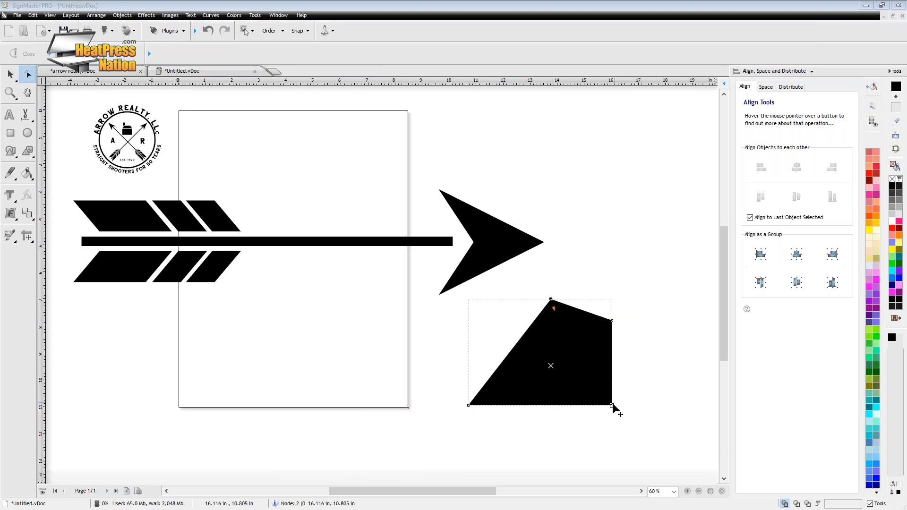
Step: Reshape the converted rectangle by its corner nodes into a notched arrowhead pointing right
left_click_drag(612, 406, 555, 430)
left_click_drag(490, 409, 574, 331)
left_click_drag(555, 430, 525, 390)
left_click_drag(574, 331, 550, 323)
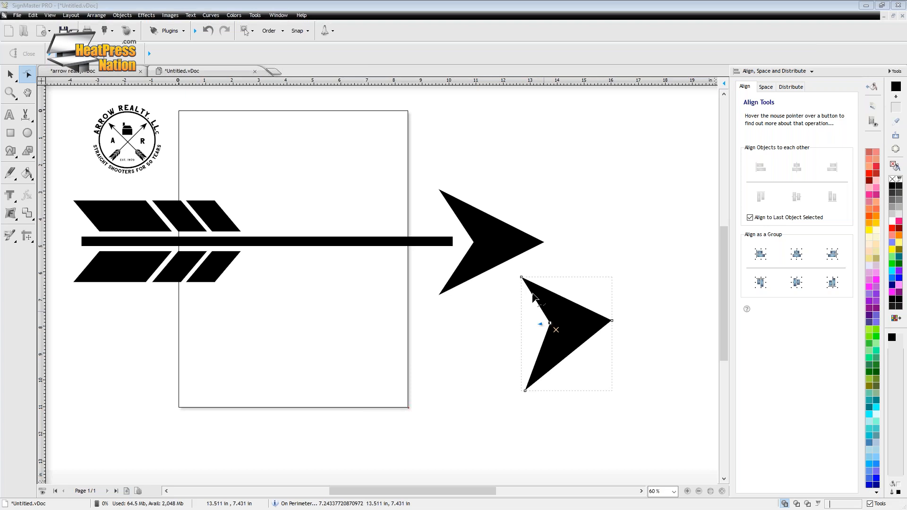
left_click_drag(521, 278, 519, 274)
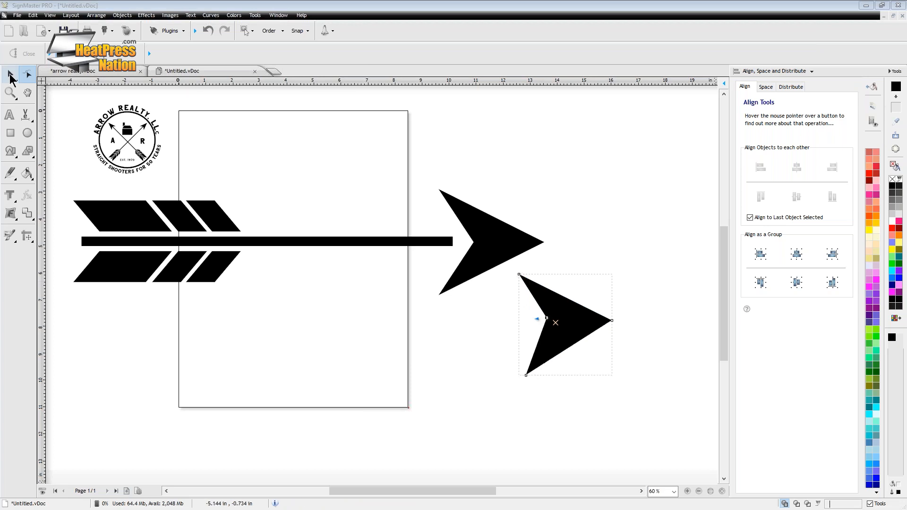
Step: Add a horizontal guide at about 9 in across the hand-drawn arrowhead and line up its notch and tip nodes with it
left_click(10, 76)
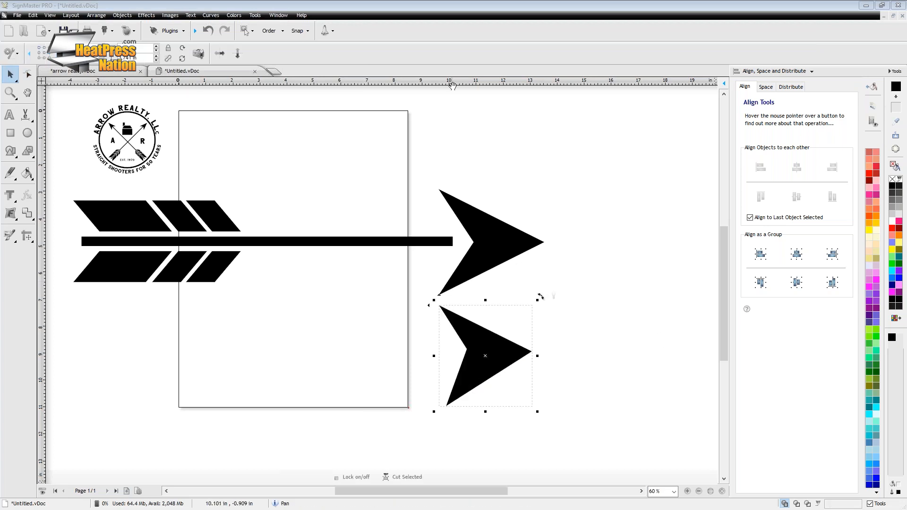
left_click_drag(452, 85, 510, 353)
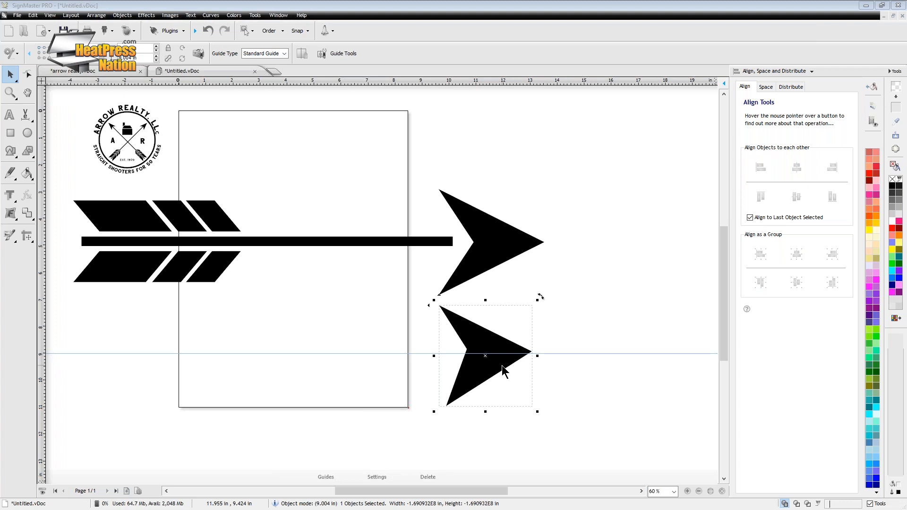
mouse_move(473, 359)
left_mouse_down()
mouse_move(441, 353)
mouse_move(470, 354)
left_mouse_up()
double_click(470, 356)
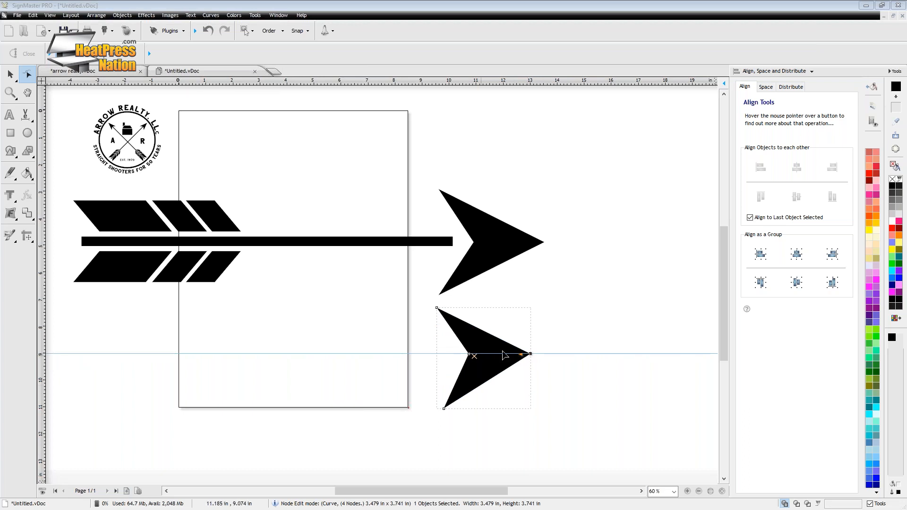
Step: Pull the hand-drawn arrowhead's two rear corner nodes inward to balance them about the guide, making it about 3.03 by 3.72 in
scroll(483, 374, "down", 2)
scroll(375, 284, "up", 1)
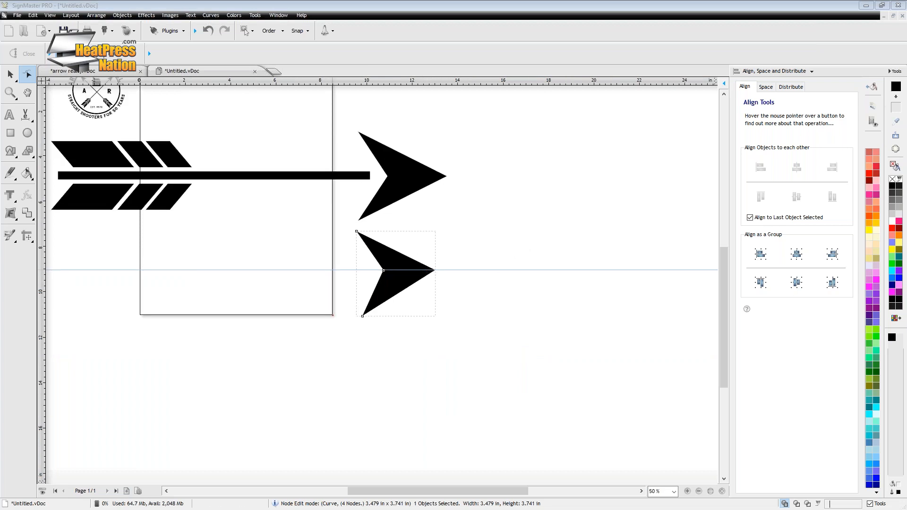
left_click_drag(242, 84, 242, 92)
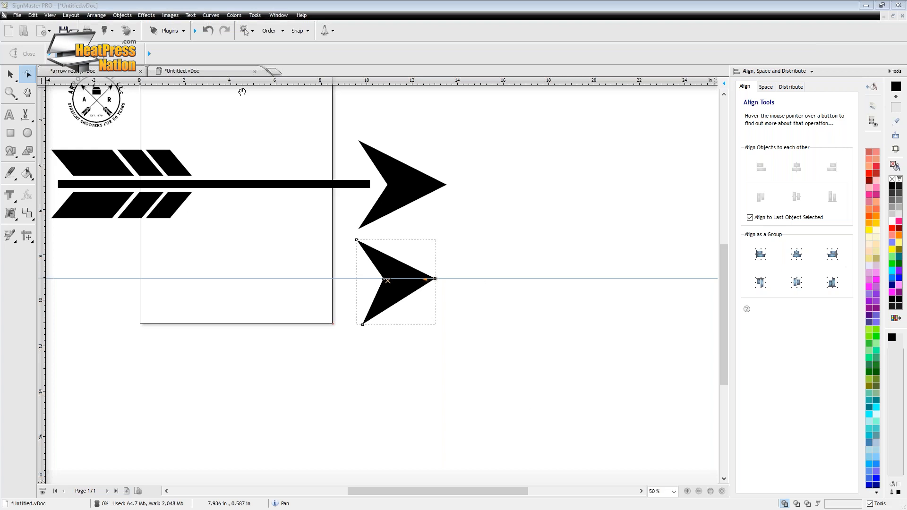
left_click(10, 76)
left_click_drag(416, 81, 387, 66)
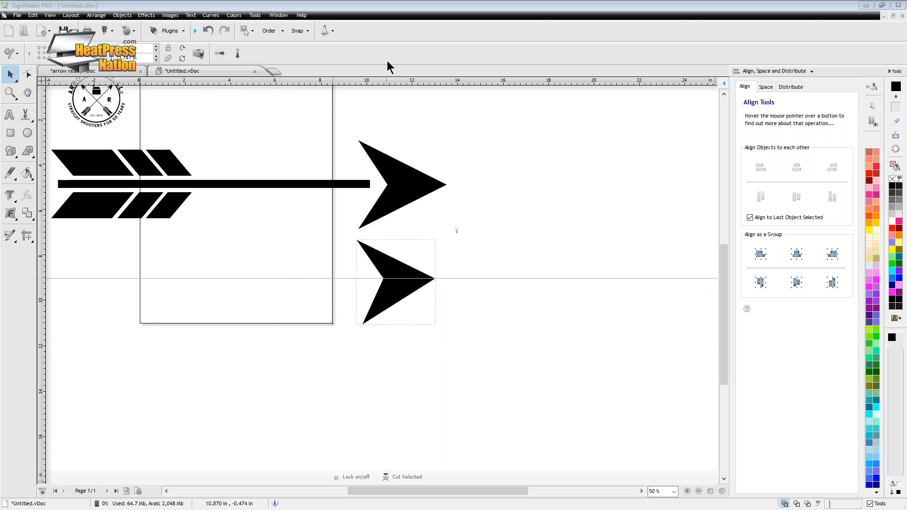
left_click(412, 280)
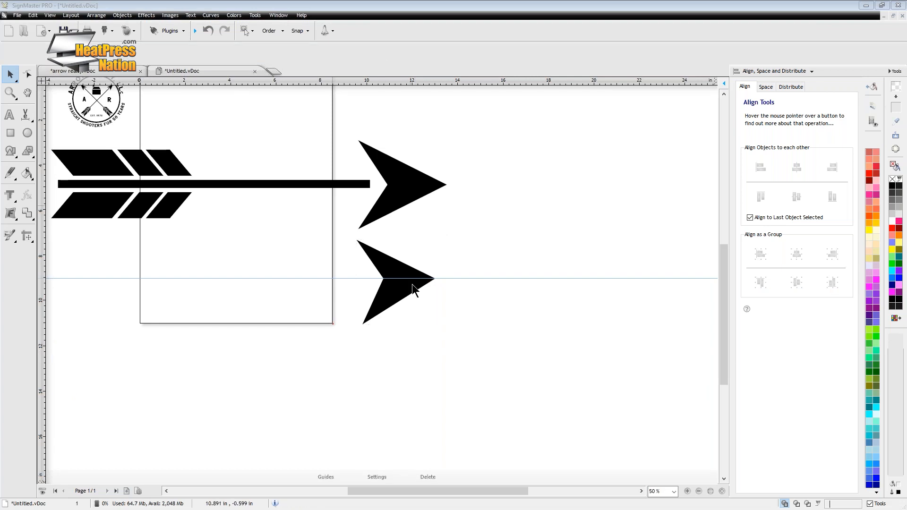
left_click(396, 282)
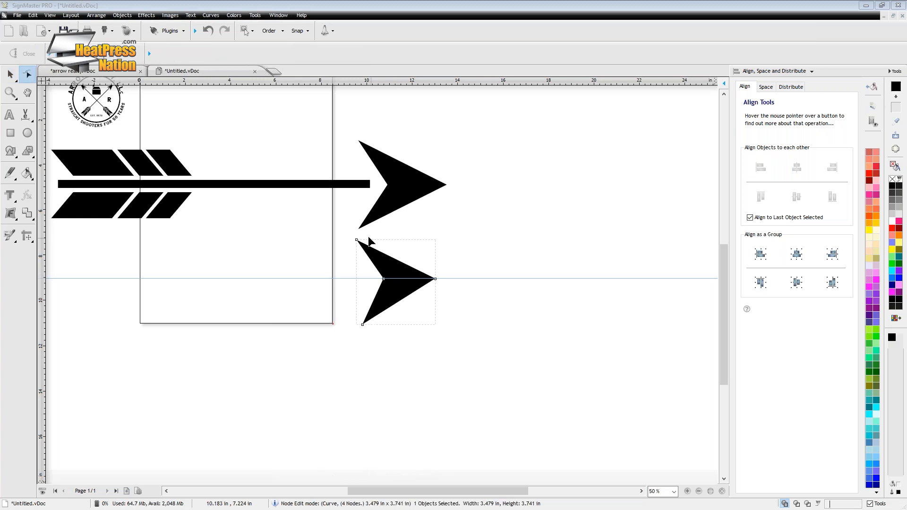
mouse_move(369, 239)
left_mouse_down()
mouse_move(377, 237)
mouse_move(368, 242)
left_mouse_up()
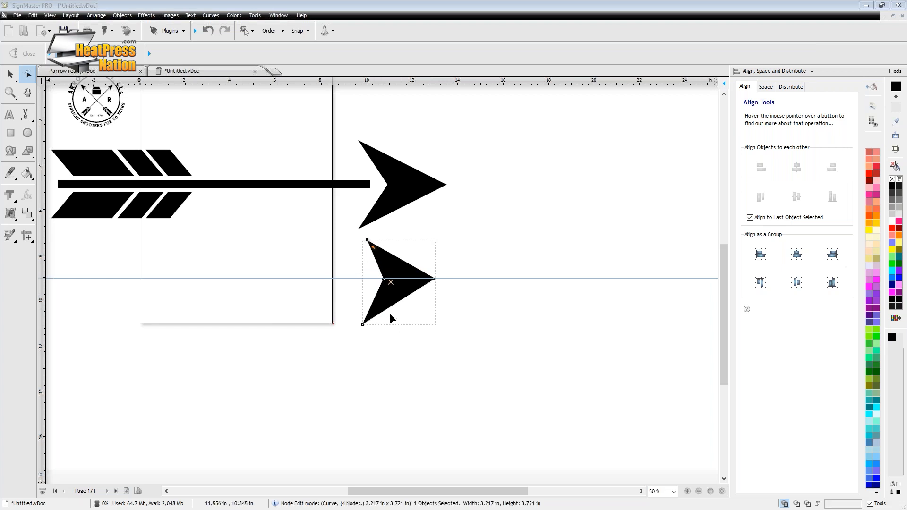
left_click_drag(363, 324, 369, 319)
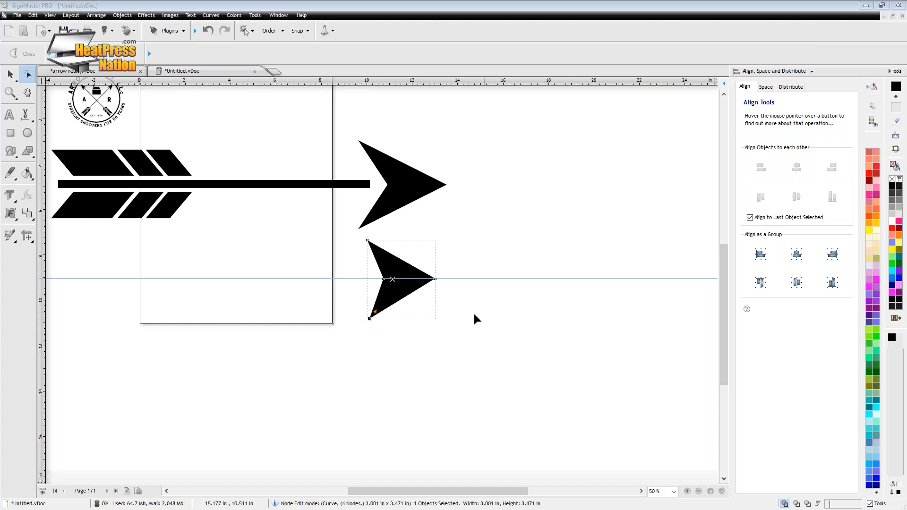
left_click_drag(370, 320, 367, 324)
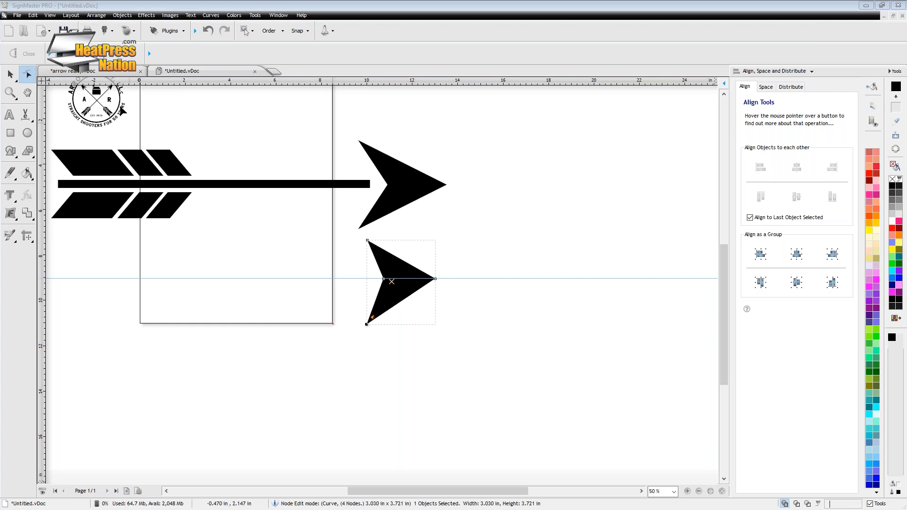
Step: Swap the clipart arrowhead at the bar's right end for the hand-drawn one, leaving the clipart version aside below
left_click(14, 71)
left_click_drag(388, 276, 385, 180)
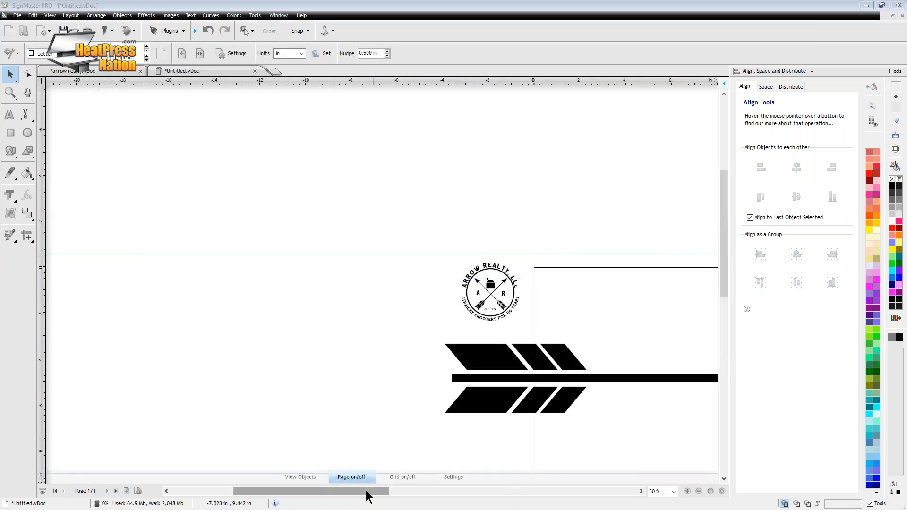
left_click_drag(365, 491, 429, 487)
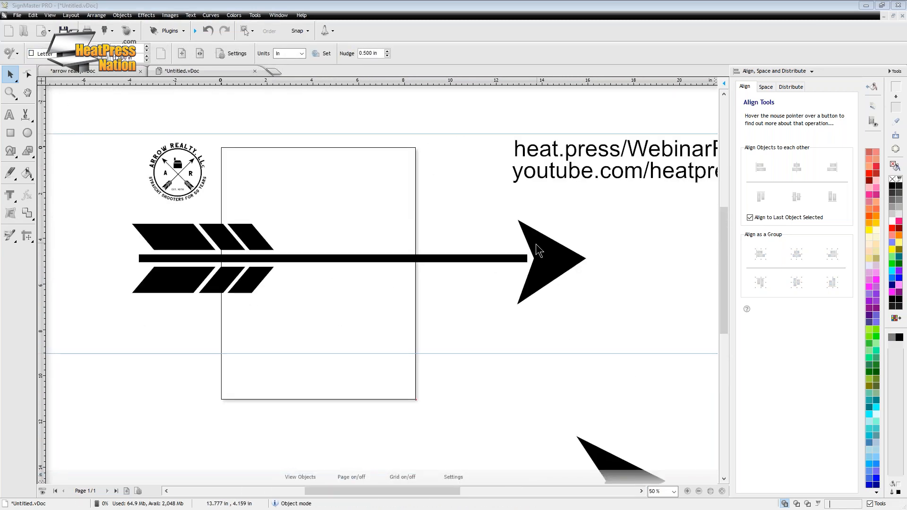
Step: Scale the hand-drawn arrowhead to about 1.97 by 2.42 in and place its notch at the bar's right end
left_click(537, 246)
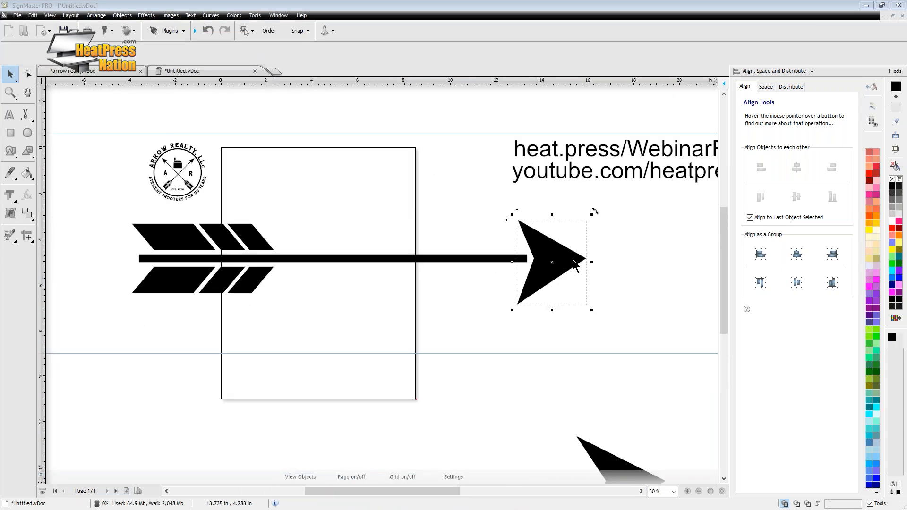
left_click_drag(512, 215, 553, 263)
left_click_drag(576, 285, 550, 260)
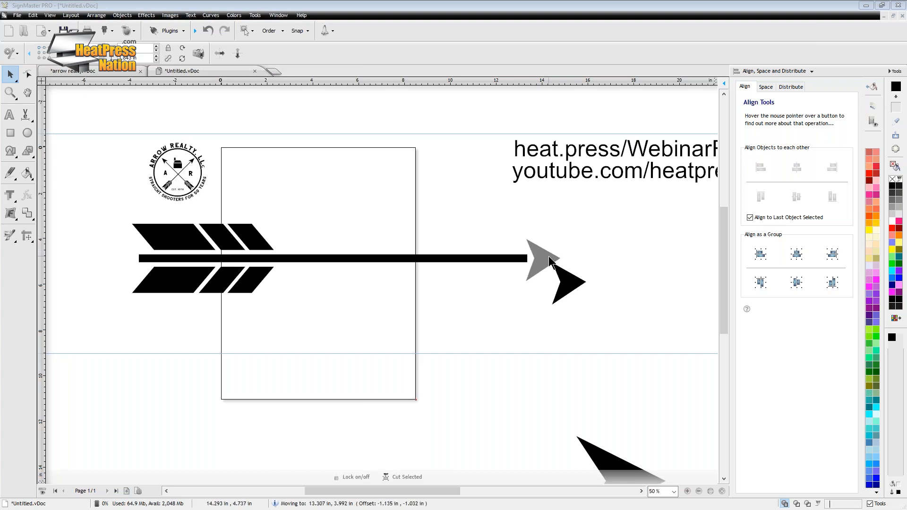
left_click_drag(550, 260, 550, 260)
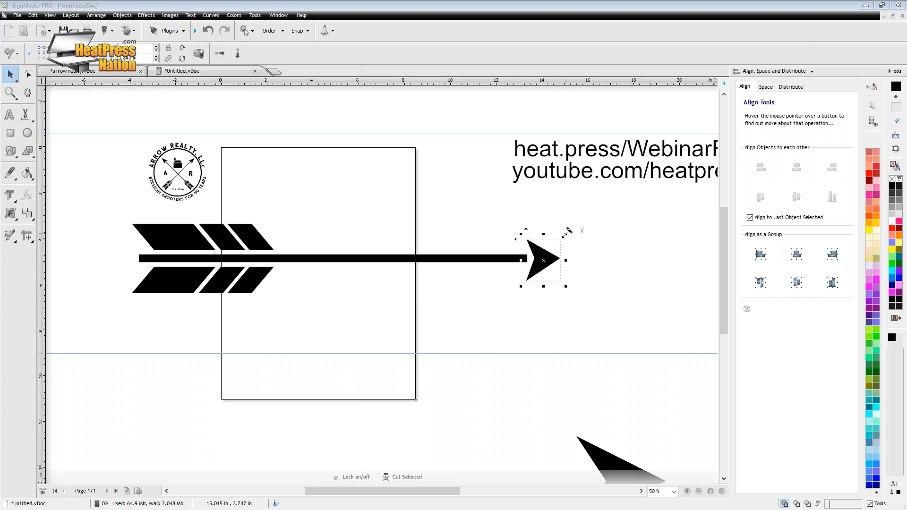
left_click_drag(568, 231, 591, 226)
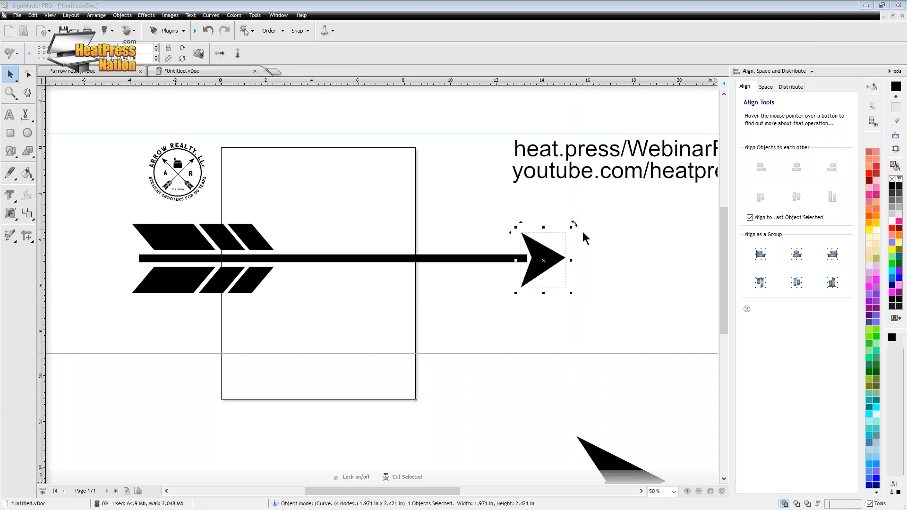
left_click(586, 238)
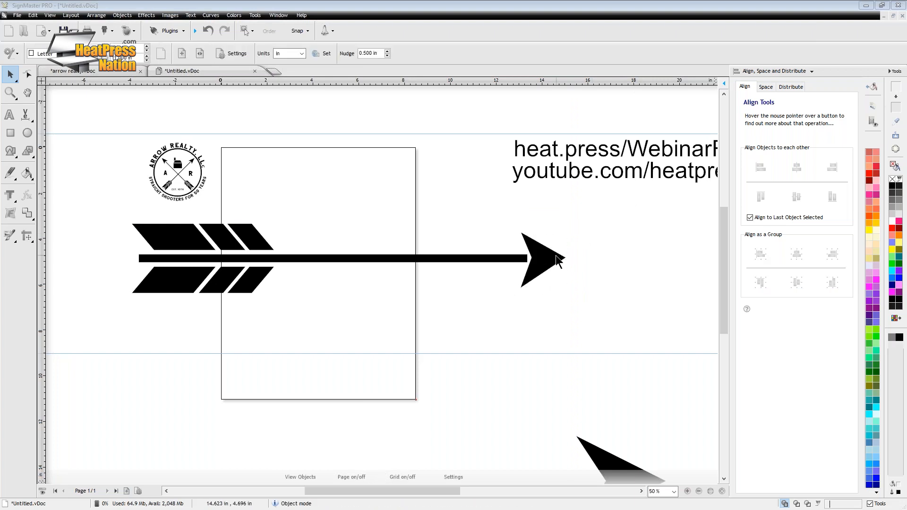
Step: Center the arrowhead vertically on the bar, with the bar as the reference, and nudge it slightly down to match the bar's axis
left_click(556, 258)
left_click(513, 259, "shift")
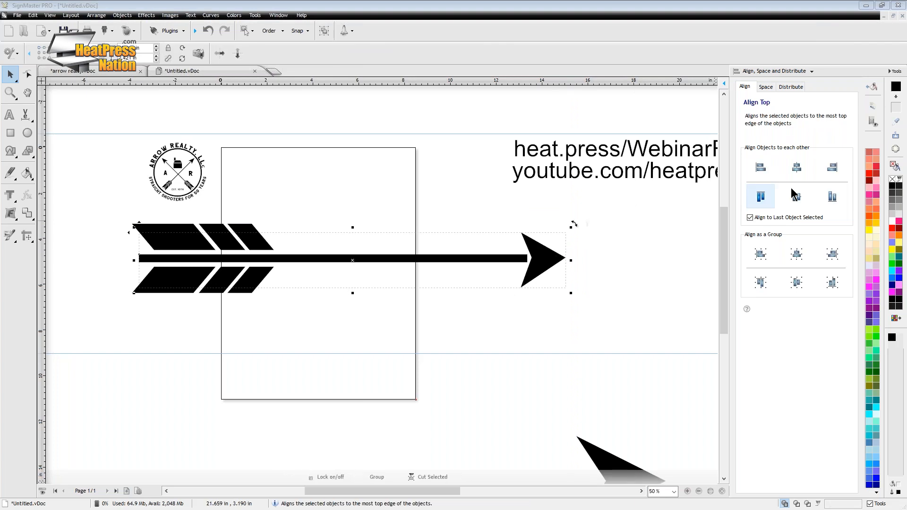
left_click(795, 195)
left_click(646, 279)
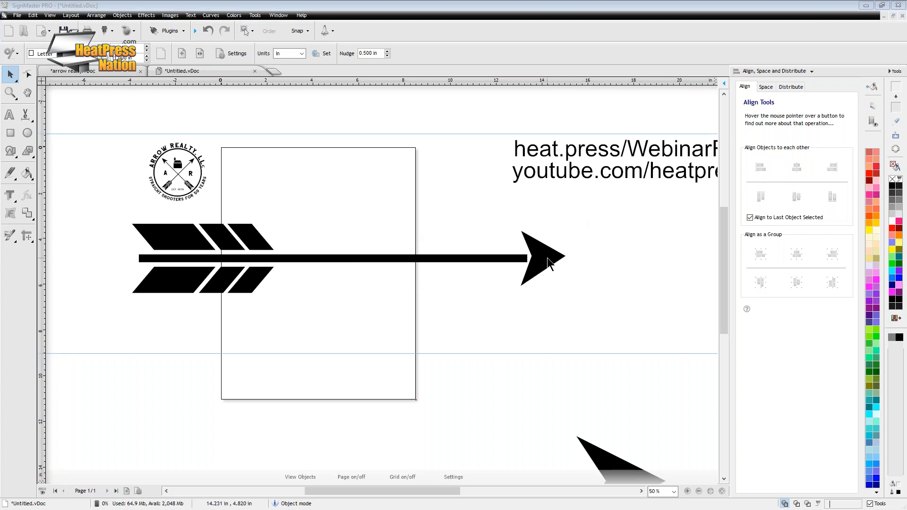
left_click(549, 259)
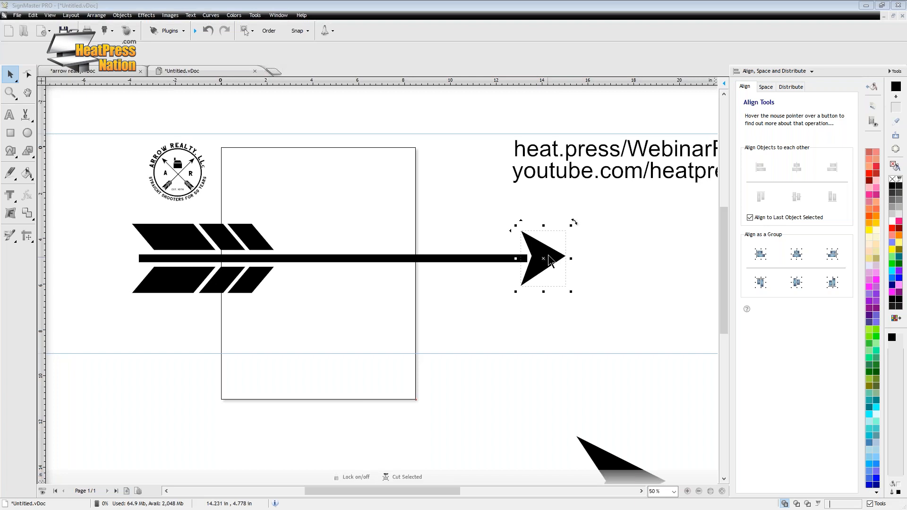
left_click_drag(549, 260, 553, 263)
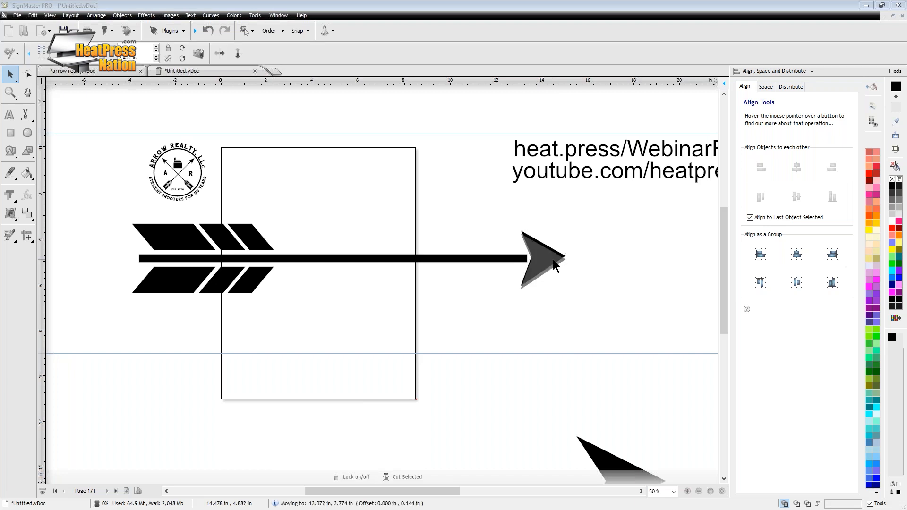
left_click_drag(553, 259, 553, 259)
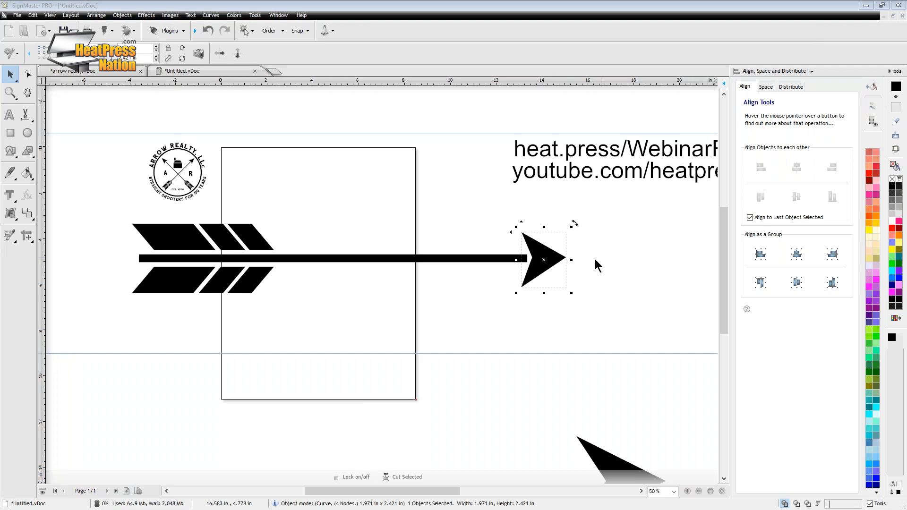
Step: Move the arrowhead about 4 in to the right, extend the bar's right end to meet it, and group the whole arrow
left_click_drag(587, 212, 112, 316)
left_click_drag(540, 276, 630, 278)
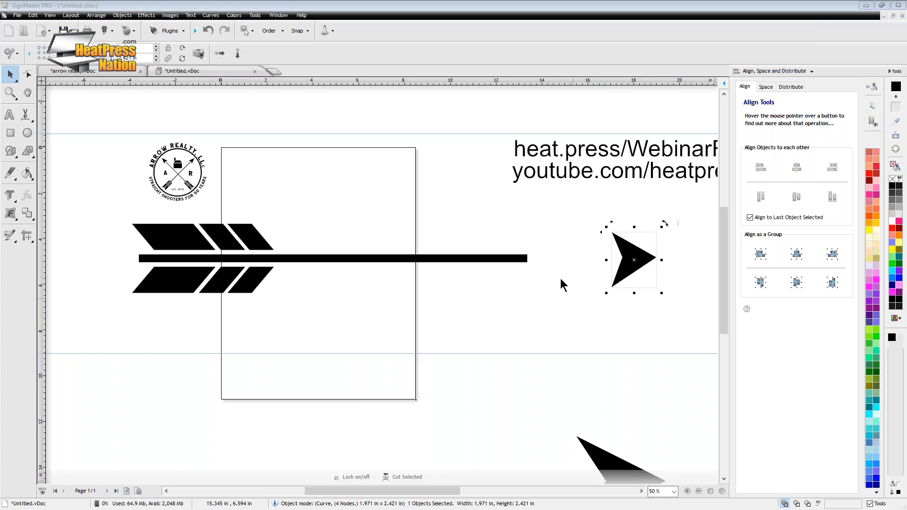
left_click(521, 259)
left_click_drag(522, 261, 609, 265)
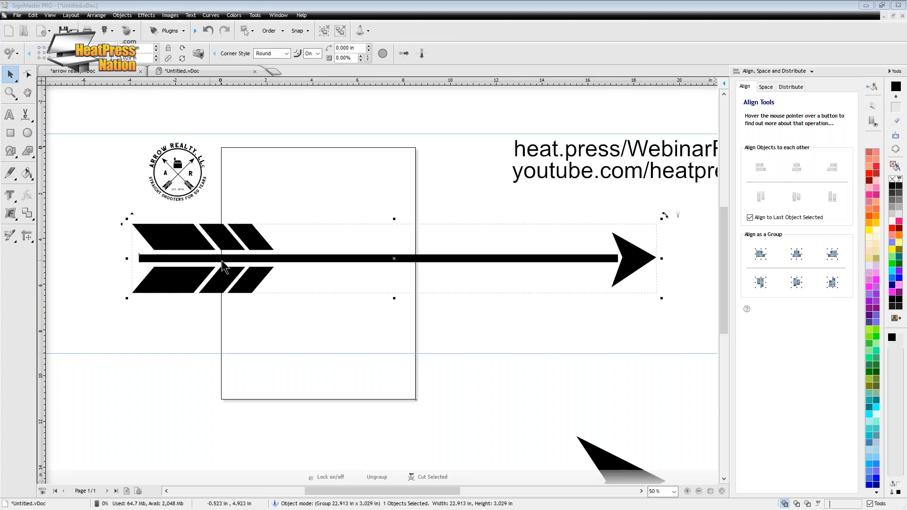
Step: Scale the grouped arrow proportionally to about 11.44 by 1.51 in and move it up and right over the page
left_click_drag(661, 218, 401, 251)
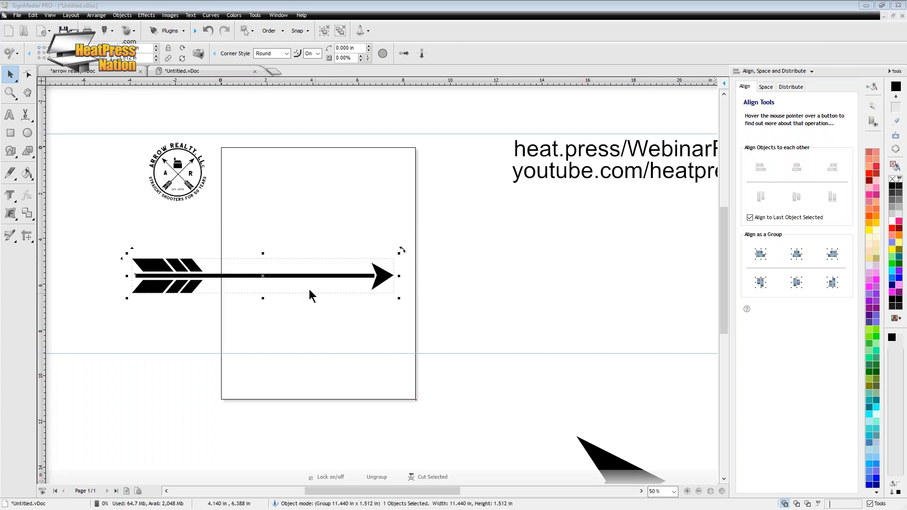
left_click_drag(310, 290, 359, 243)
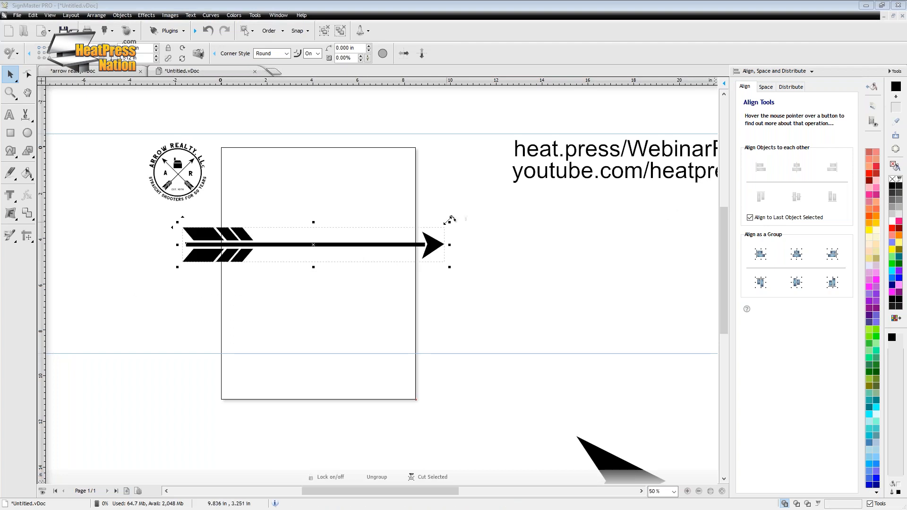
Step: Rotate the grouped arrow about 45° so it points to the upper right of the page, and duplicate it
left_click_drag(450, 220, 358, 189)
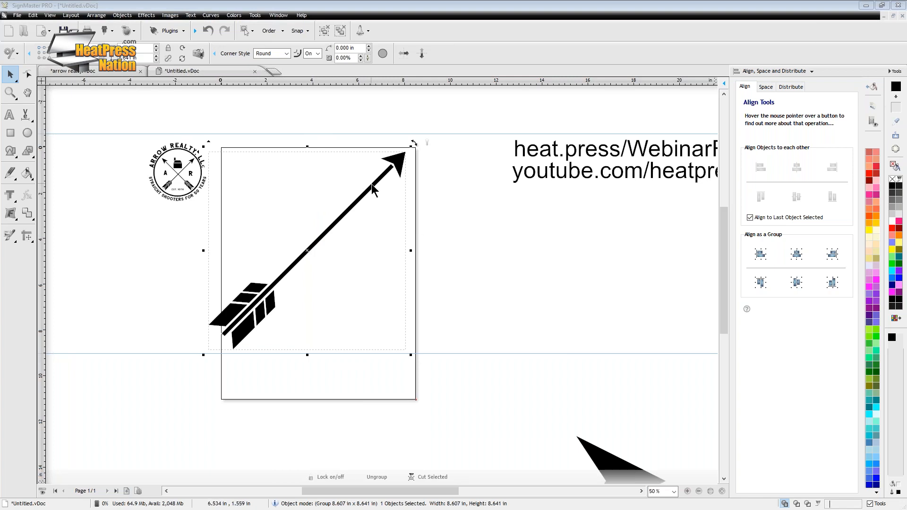
key("ctrl+d")
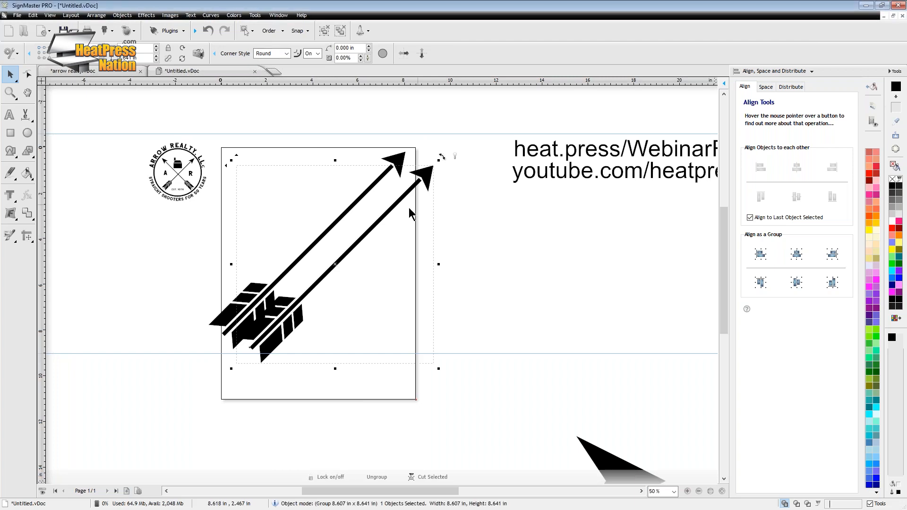
Step: Mirror the duplicated arrow horizontally so that it crosses the original arrow, and clear the selection
right_click(392, 206)
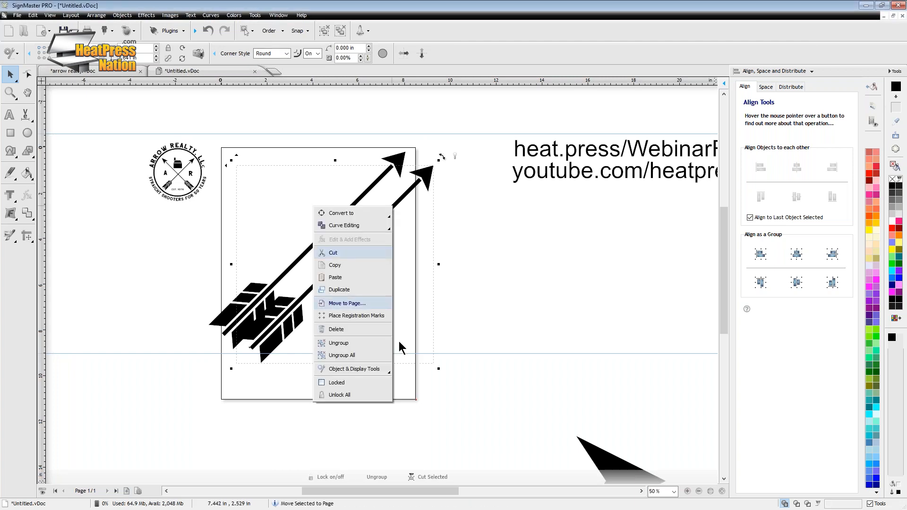
left_click(488, 379)
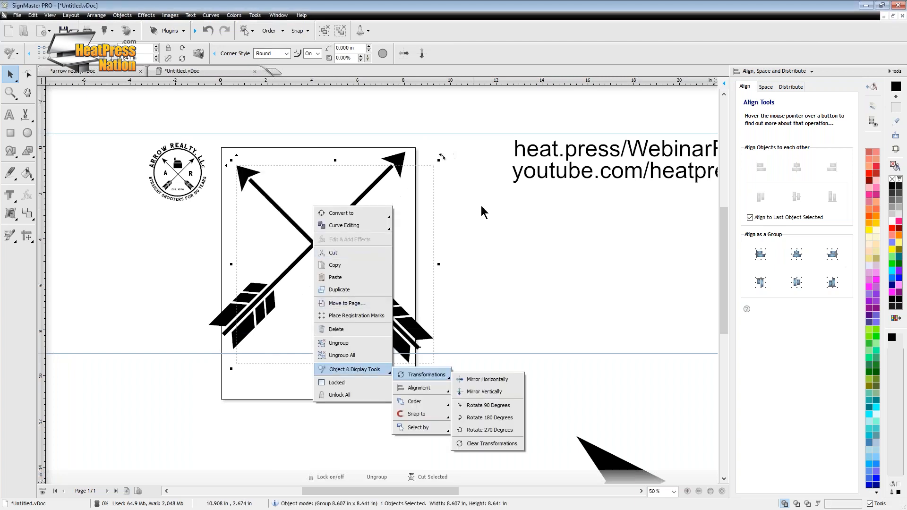
left_click(462, 263)
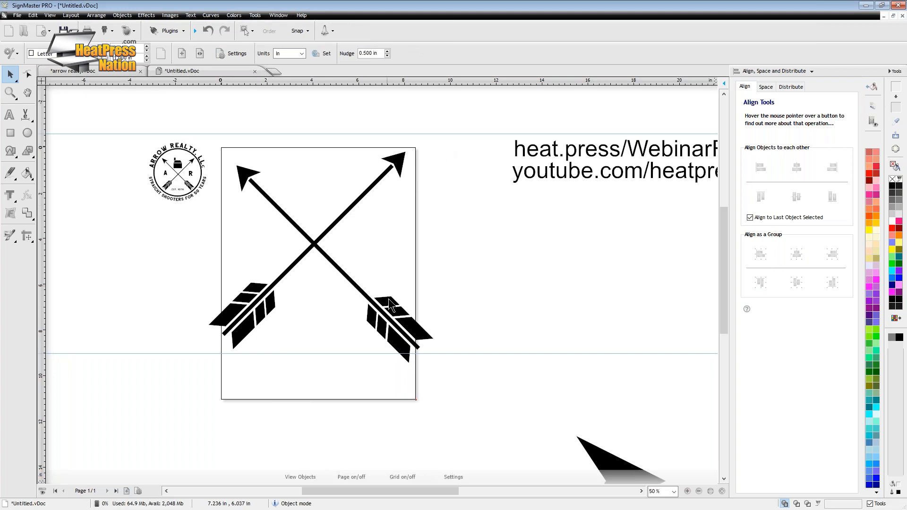
Step: Align the mirrored arrow and the original on their horizontal and vertical centers, and move the pair down over the page
left_click_drag(389, 299, 383, 218)
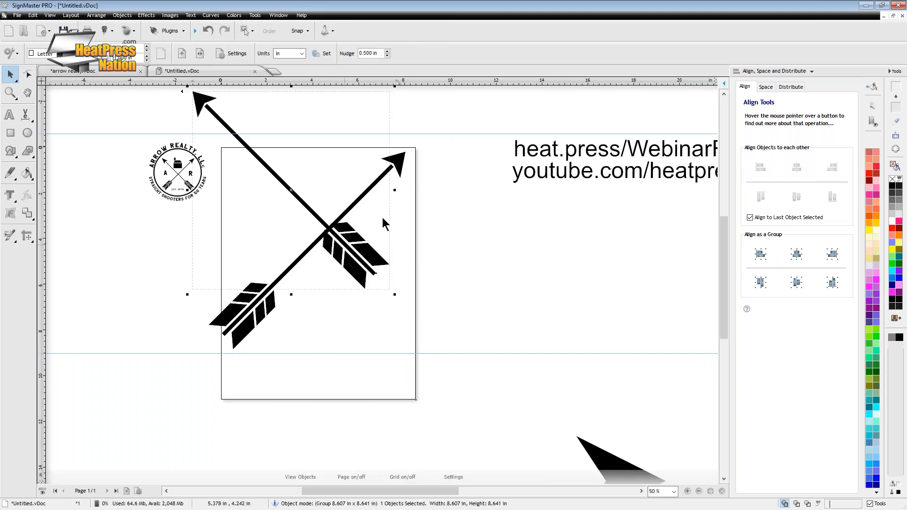
left_click(373, 185, "shift")
left_click(795, 169)
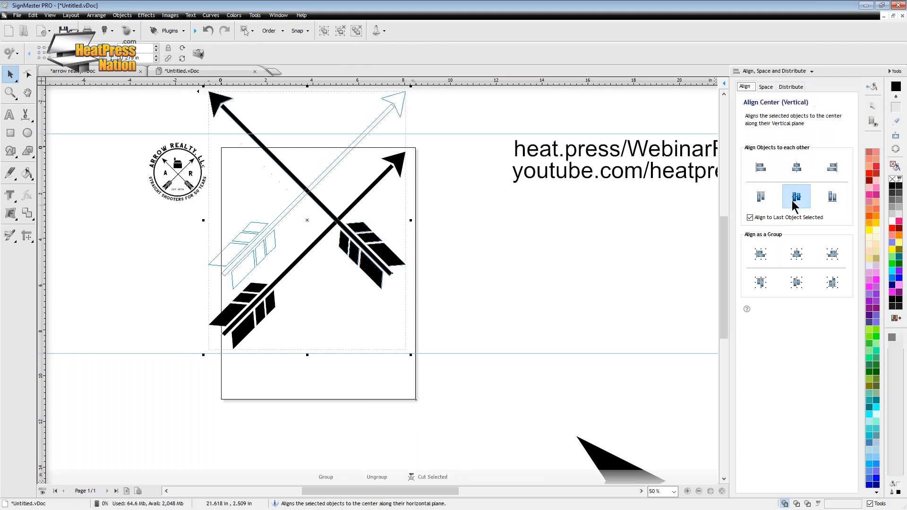
left_click(794, 201)
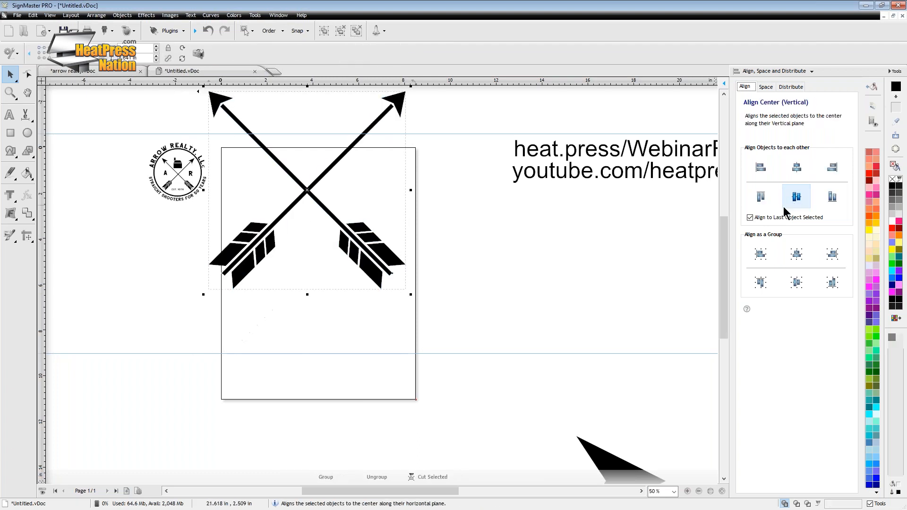
left_click_drag(373, 206, 390, 290)
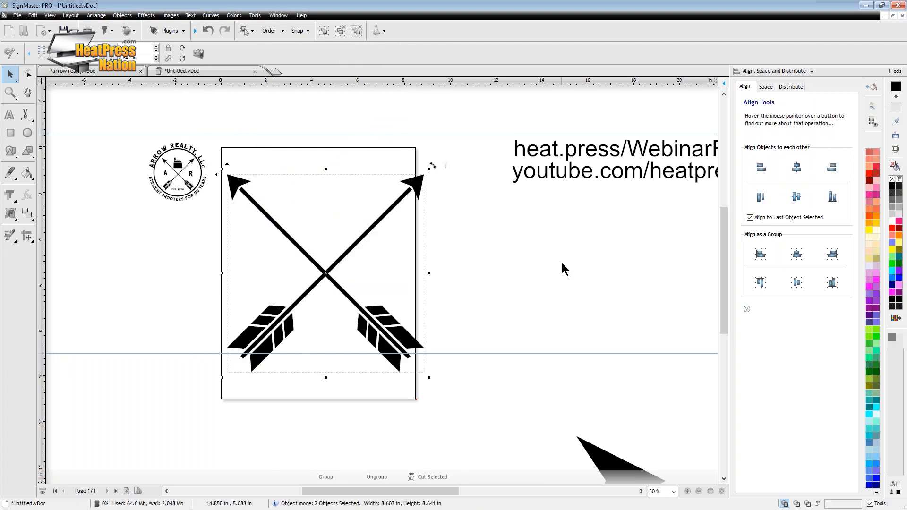
left_click(562, 262)
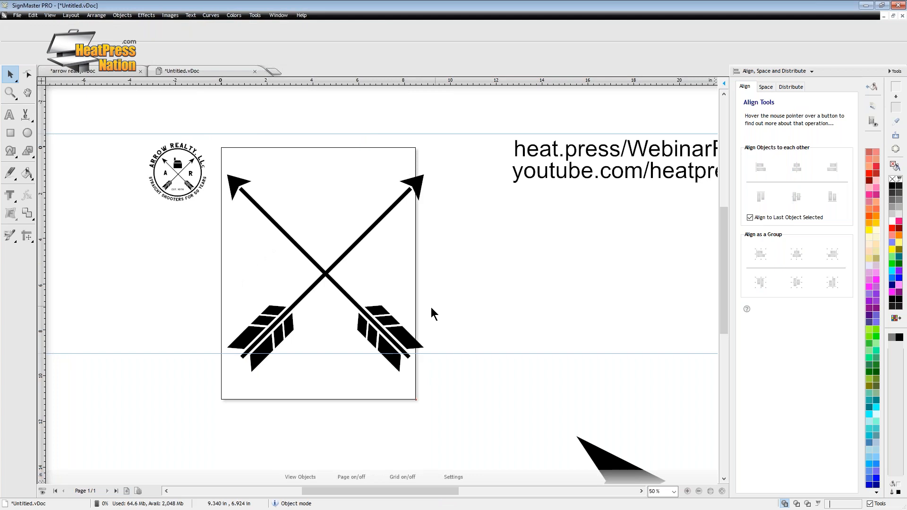
Step: Move only the mirrored arrow about 1 in to the right, keeping it level with the other arrow
left_click(405, 313)
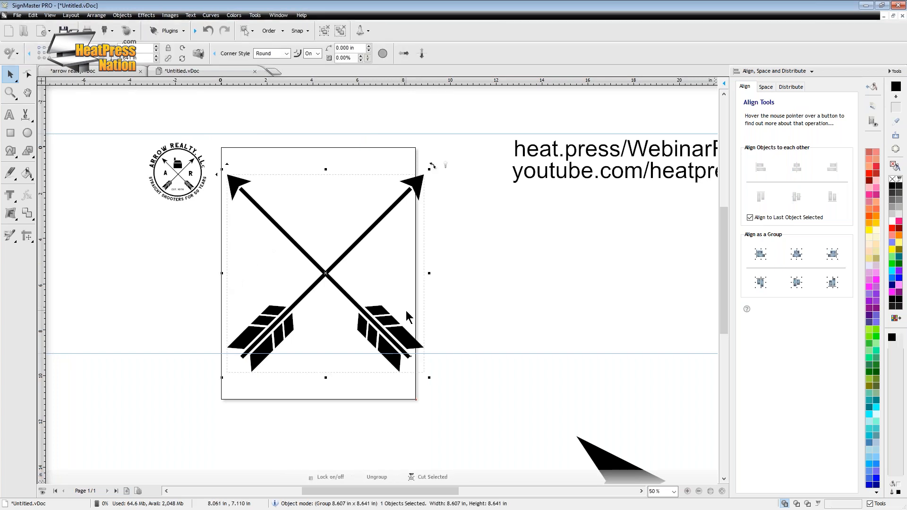
left_click(295, 323)
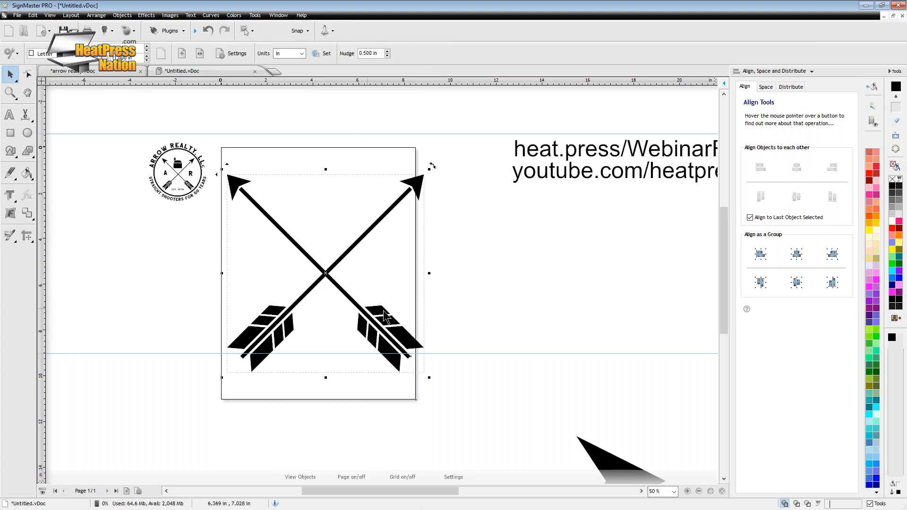
left_click_drag(386, 316, 409, 321)
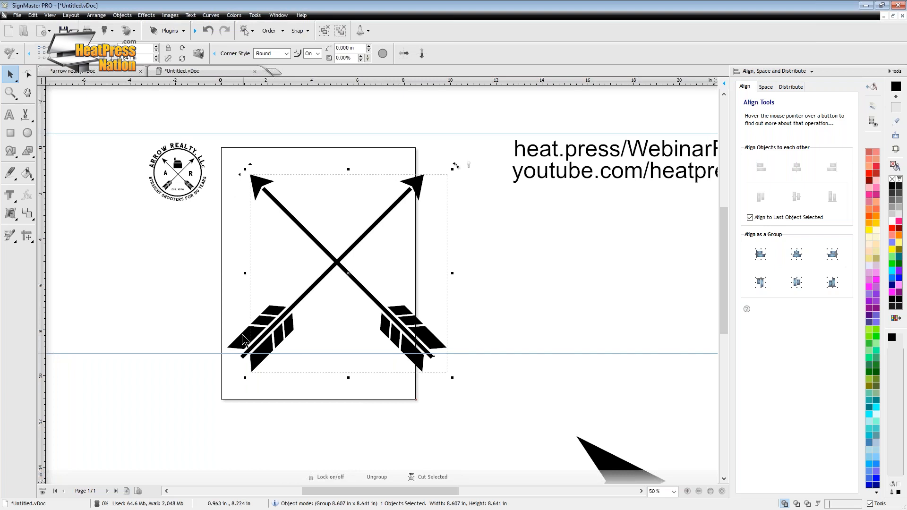
Step: Select both crossed arrows together and group them as one object
key("Tab")
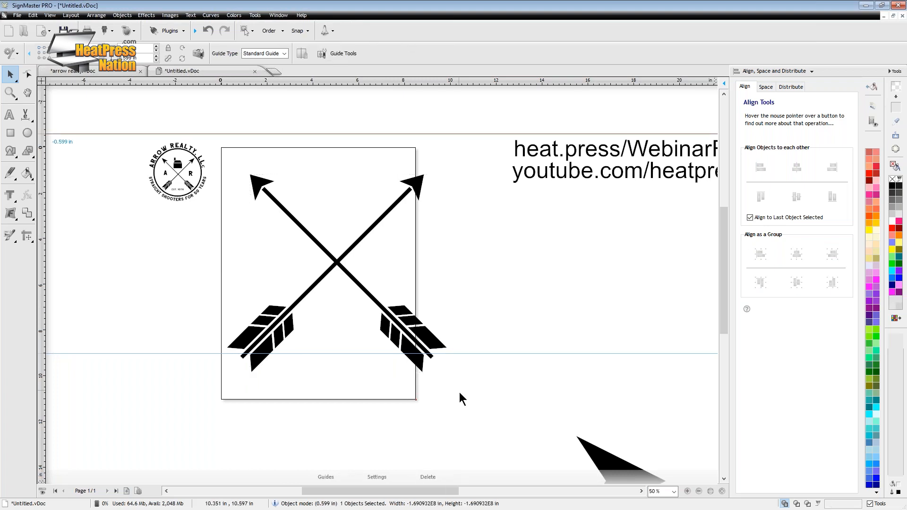
left_click_drag(462, 393, 219, 154)
right_click(258, 258)
left_click(308, 421)
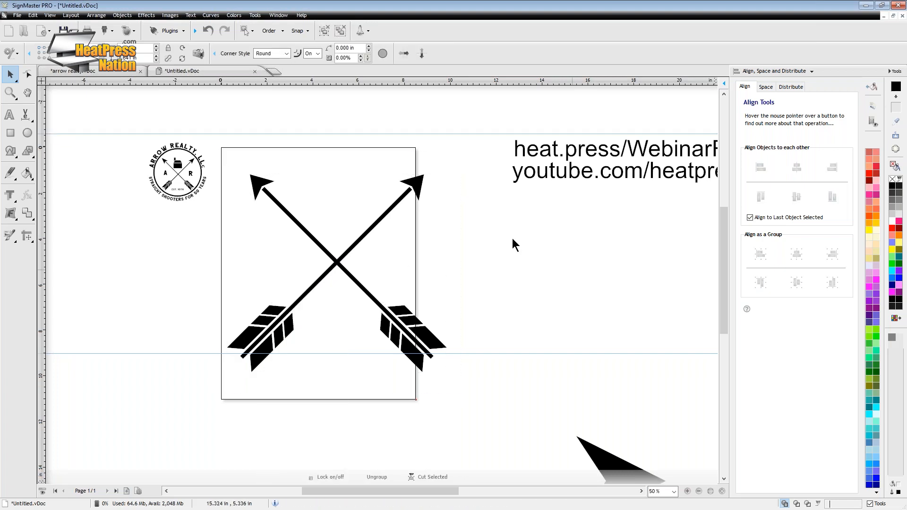
left_click(513, 241)
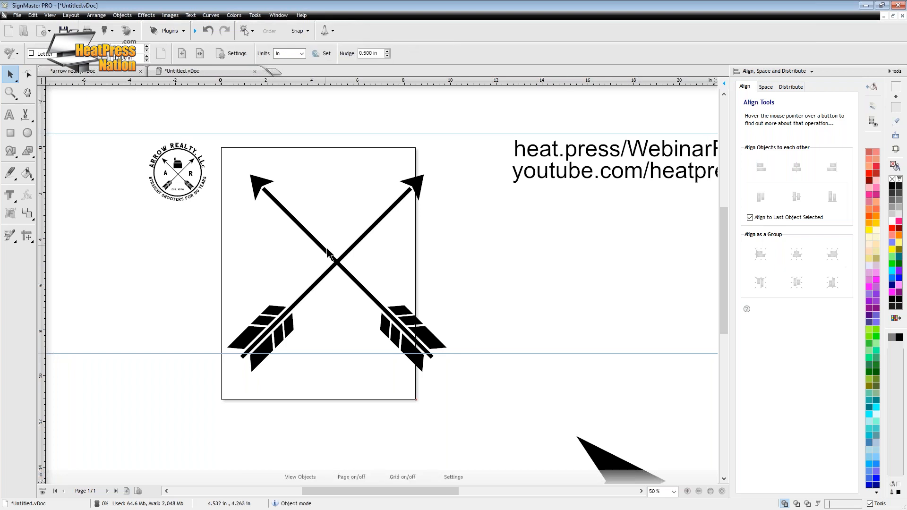
Step: Scale the crossed-arrow group down to about 7.71 by 6.93 in and place it horizontally centered on the page
left_click_drag(328, 253, 314, 247)
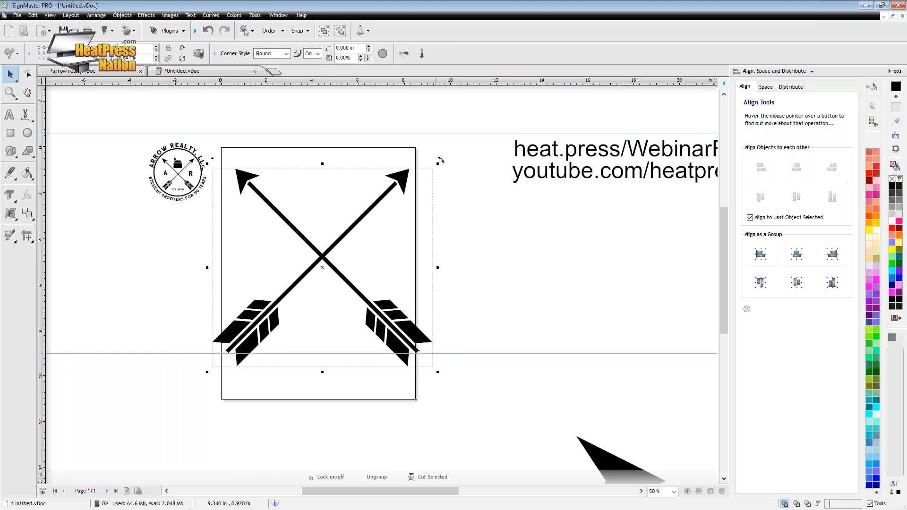
left_click_drag(440, 161, 416, 183)
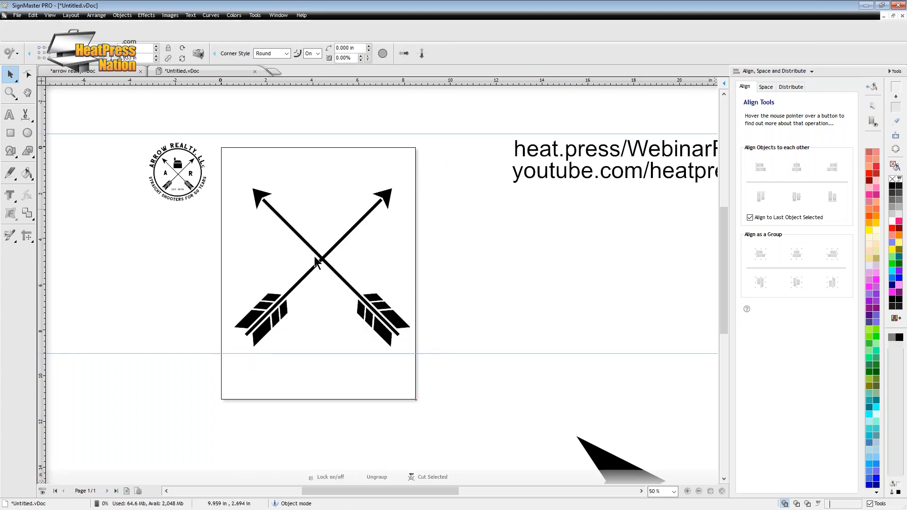
left_click(314, 257)
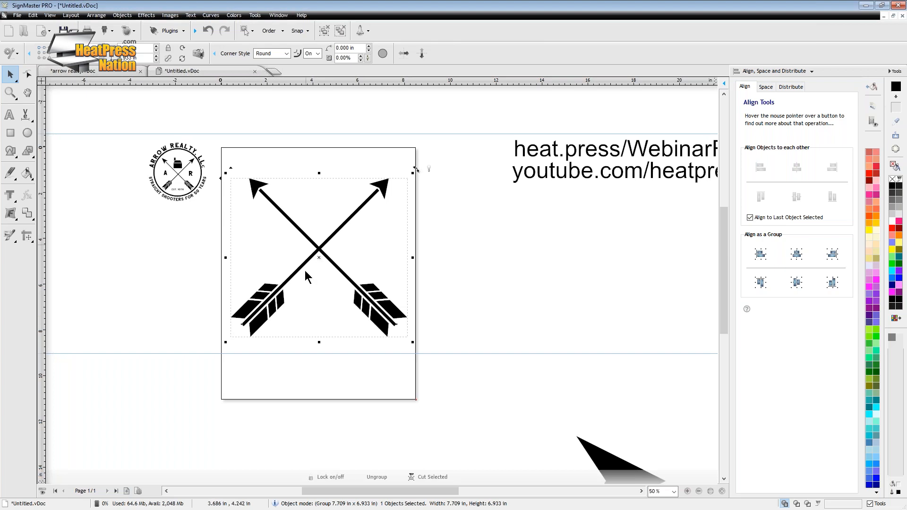
left_click(345, 147)
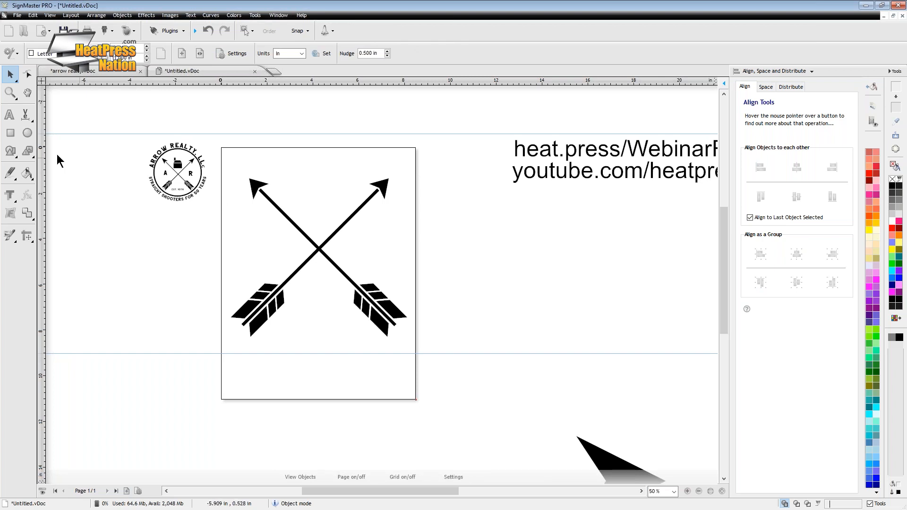
Step: Draw a circle about 10.36 in in diameter from the arrows' crossing point and move it slightly down over them
left_click(27, 134)
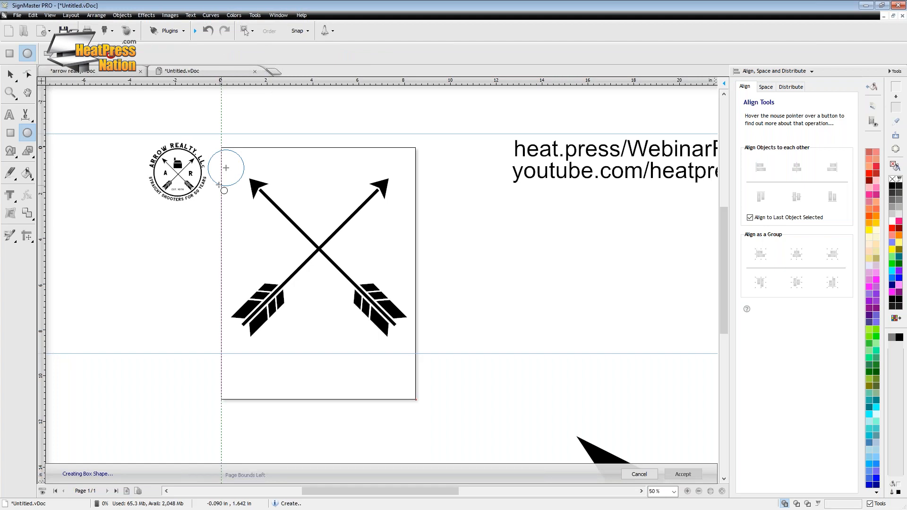
left_click_drag(218, 184, 249, 211)
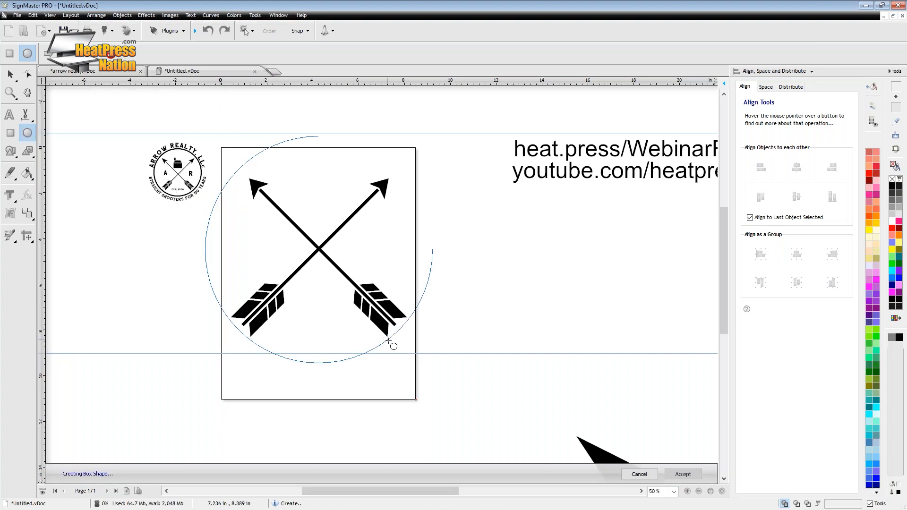
left_click_drag(387, 340, 391, 343)
left_click(7, 79)
left_click_drag(365, 183, 364, 200)
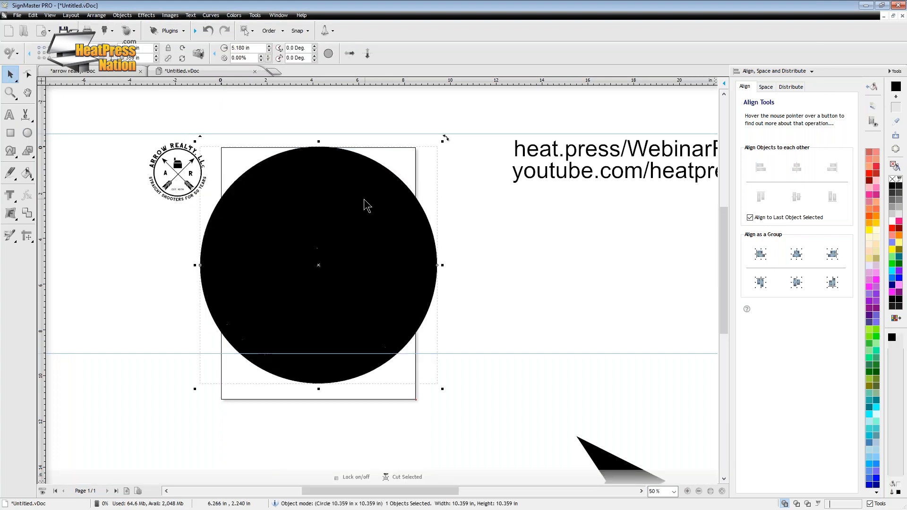
Step: Move the circle about 1.3 in right and 0.8 in down, and set its outline fill color to yellow
left_click(762, 71)
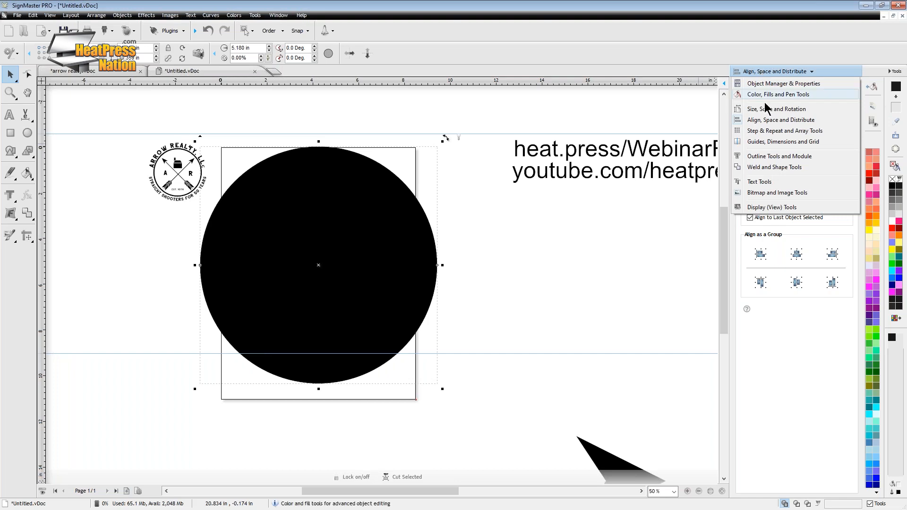
left_click(775, 157)
left_click_drag(358, 217, 359, 234)
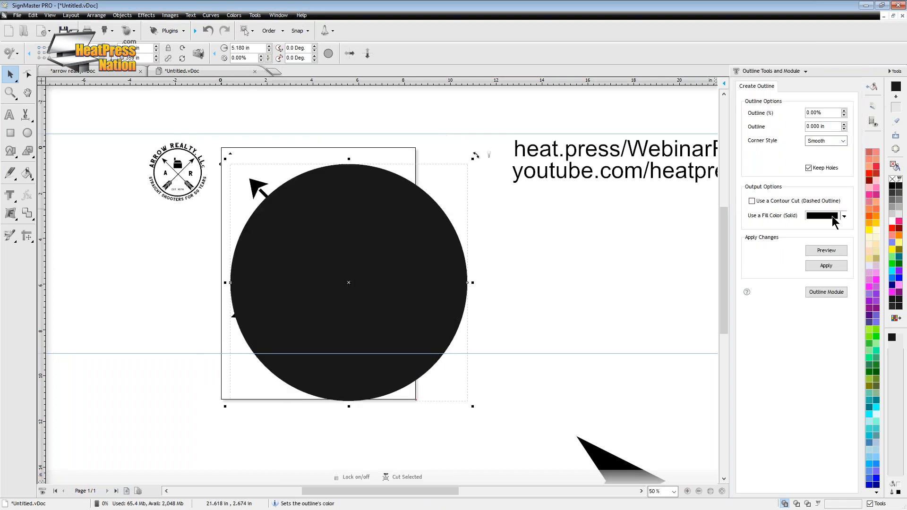
left_click(832, 216)
left_click(524, 374)
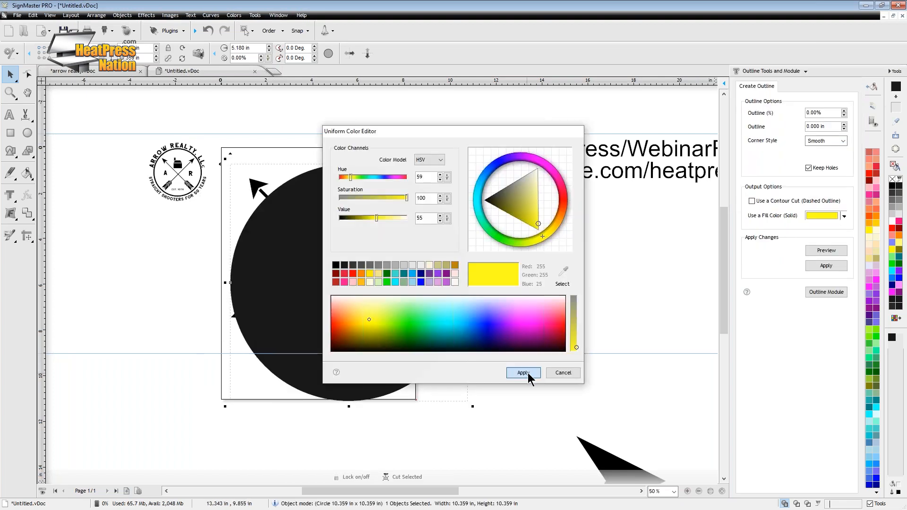
Step: Create a 3.50% yellow outline with smooth corners around the circle
left_click(844, 111)
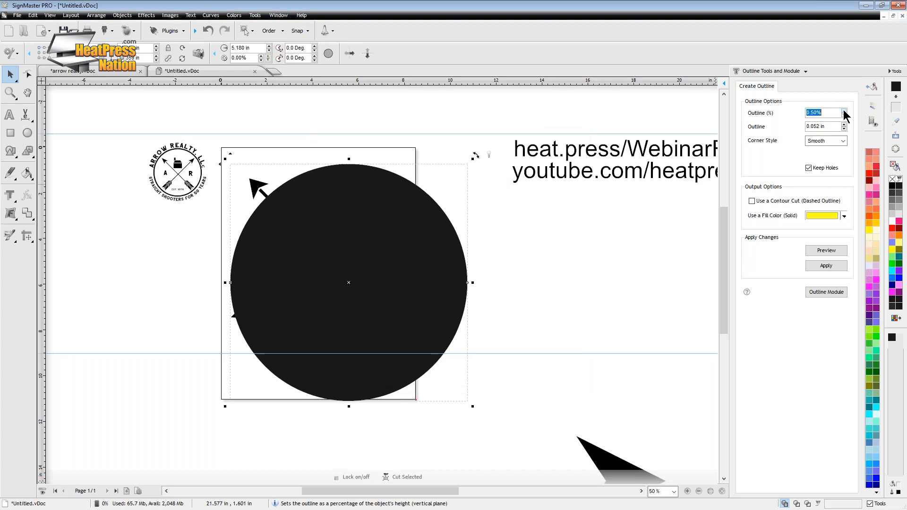
left_click(843, 110)
left_click(844, 110)
left_click(844, 110)
left_click(845, 110)
left_click(844, 111)
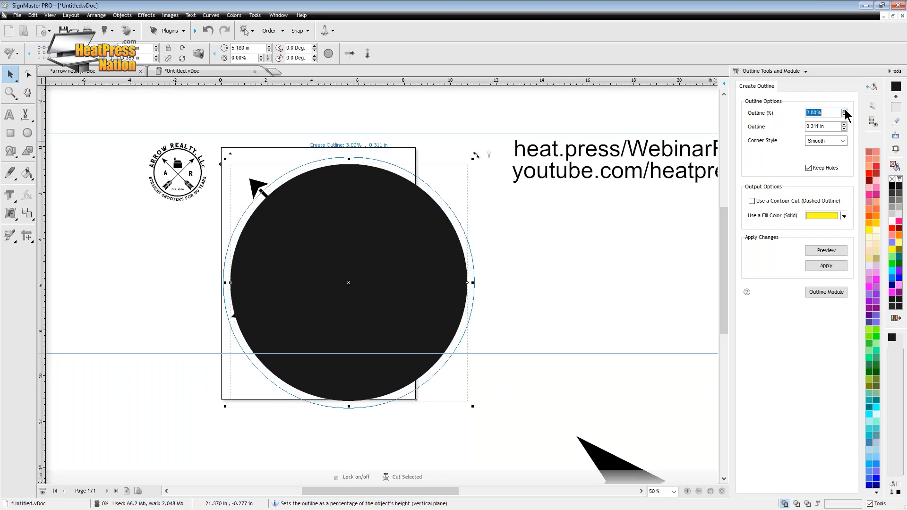
left_click(844, 110)
left_click(828, 266)
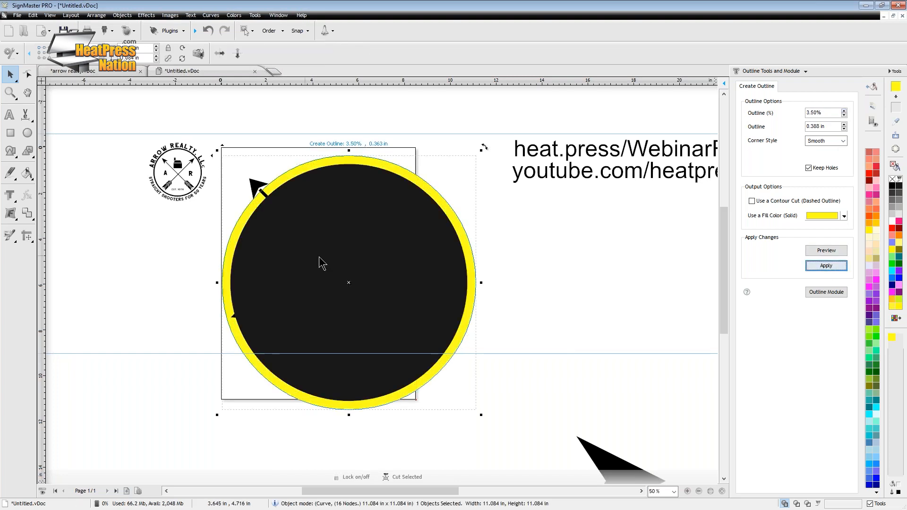
Step: Punch the black circle out of the yellow outline shape to leave a ring
left_click(391, 175)
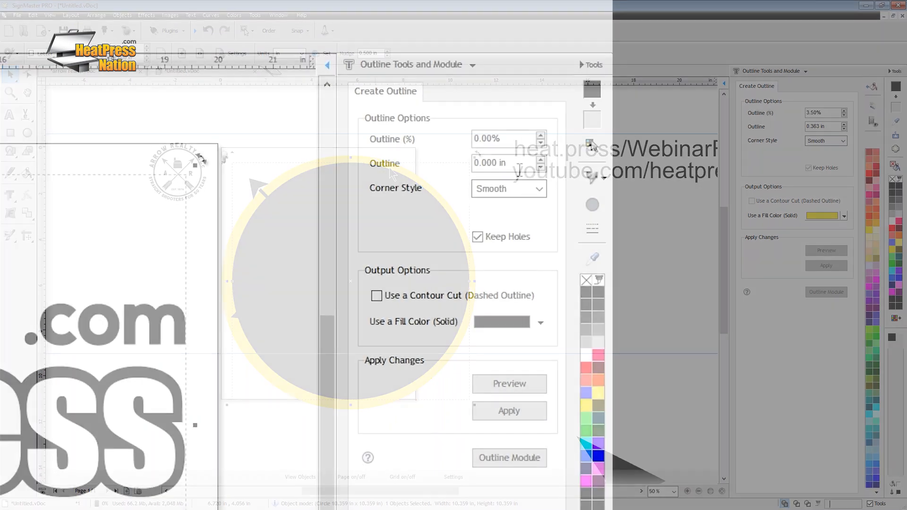
left_click(772, 71)
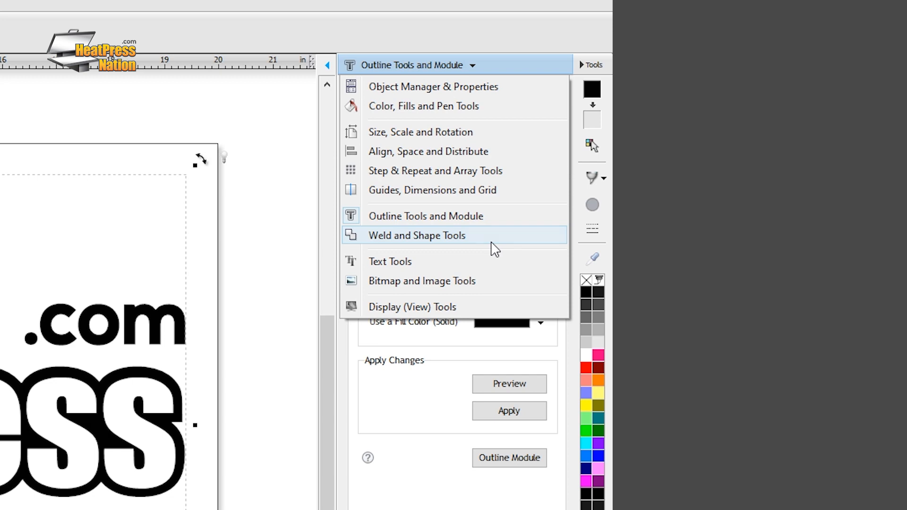
left_click(491, 243)
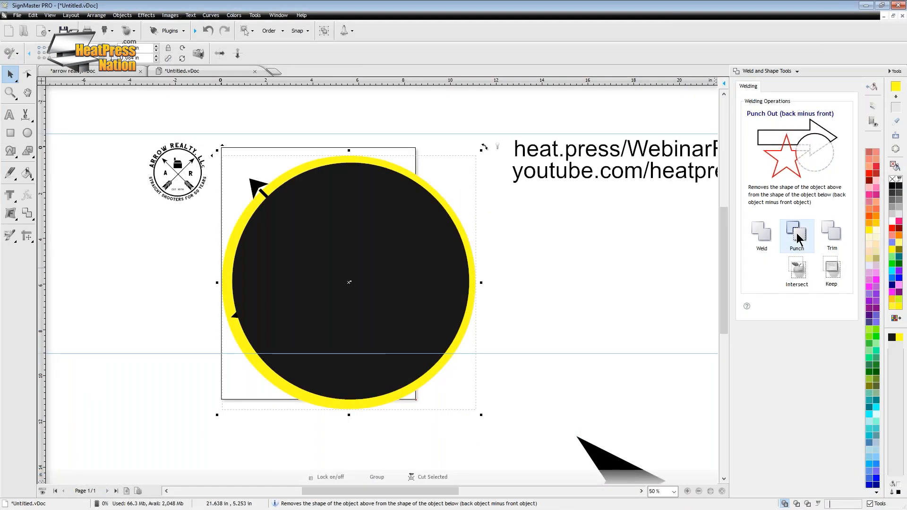
left_click(796, 233)
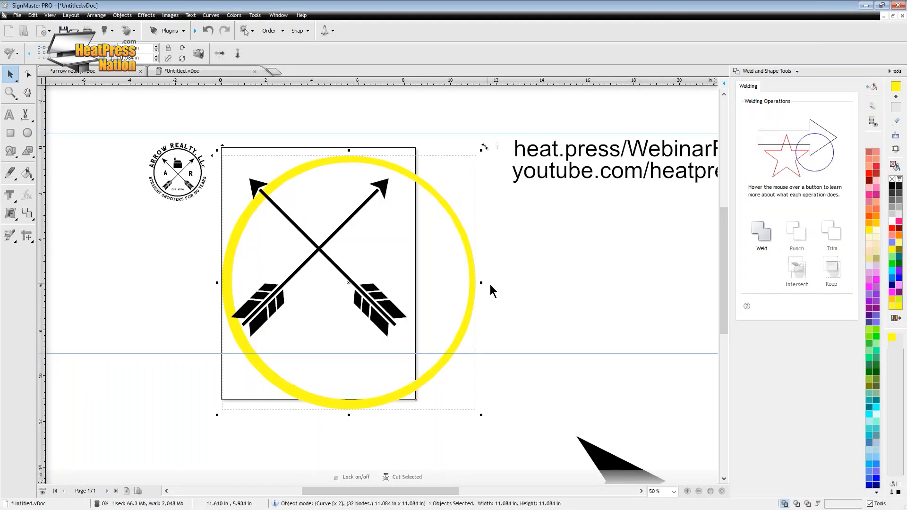
Step: Recolor the yellow ring black and move it up and to the left so it surrounds the crossed arrows
left_click_drag(489, 285, 441, 254)
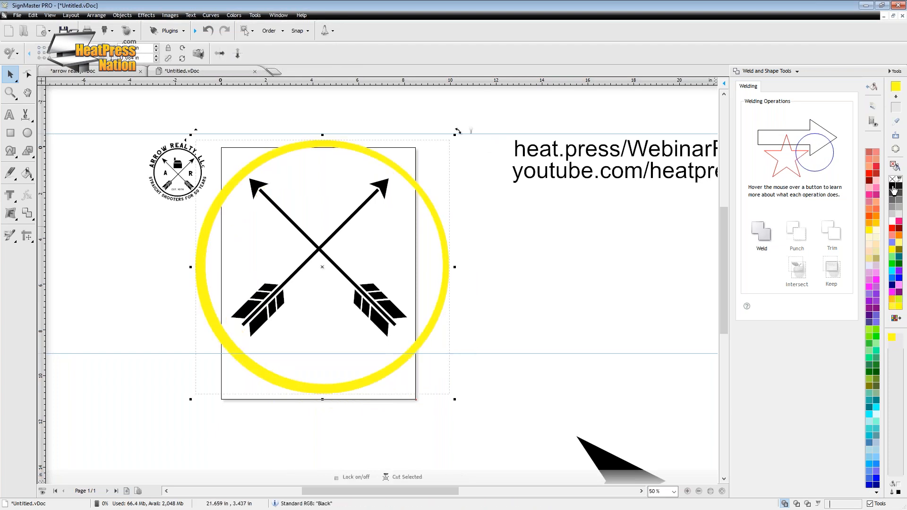
left_click(893, 187)
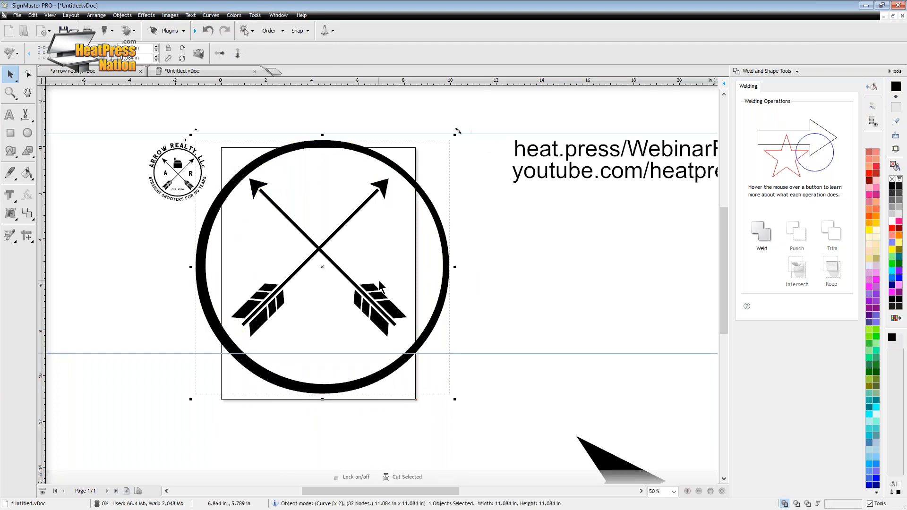
left_click_drag(446, 253, 437, 236)
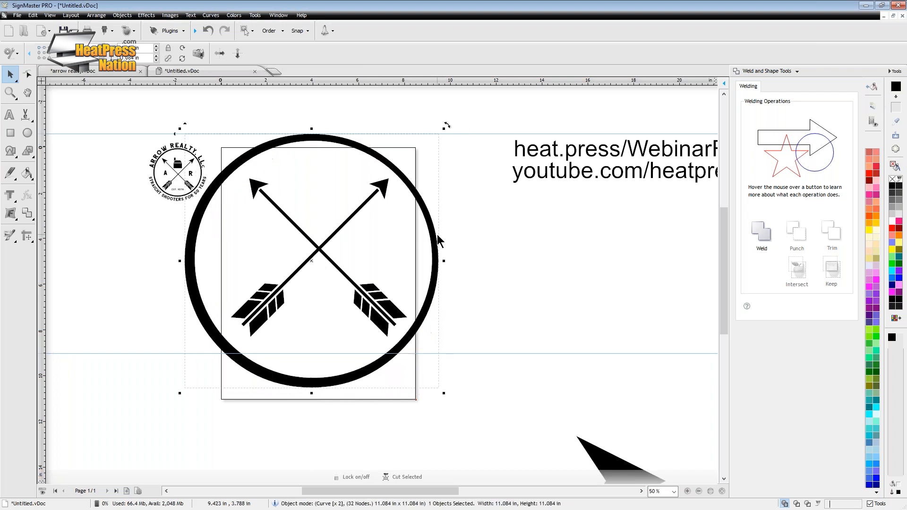
left_click(296, 265)
key("ctrl+u")
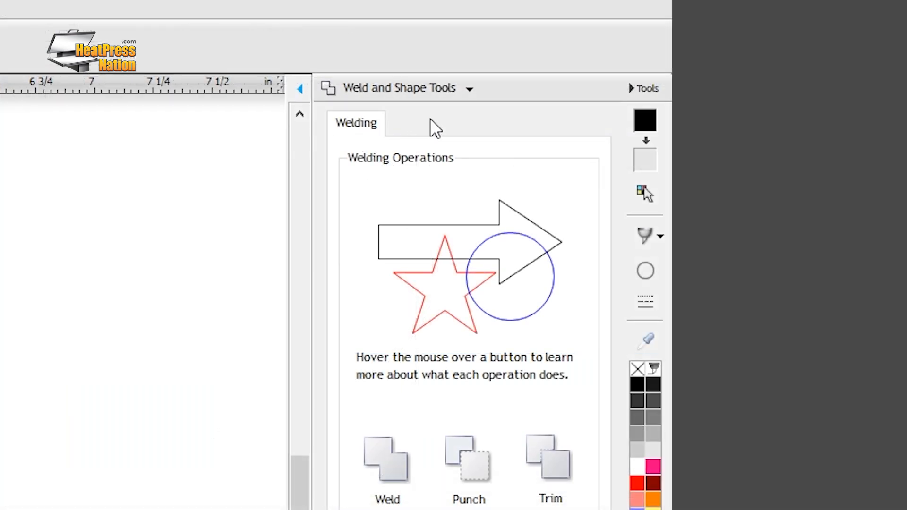
Step: Align the crossed arrows and the black ring to each other by their vertical centers
left_click(469, 90)
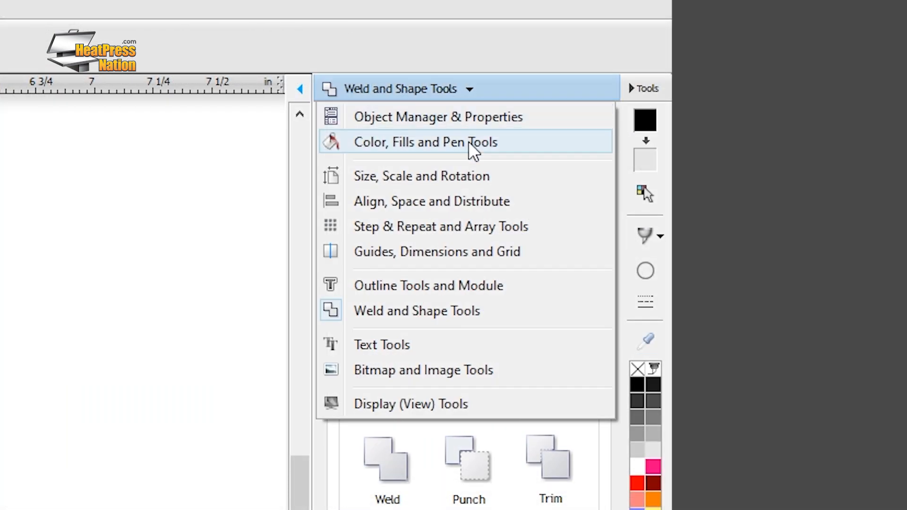
left_click(532, 207)
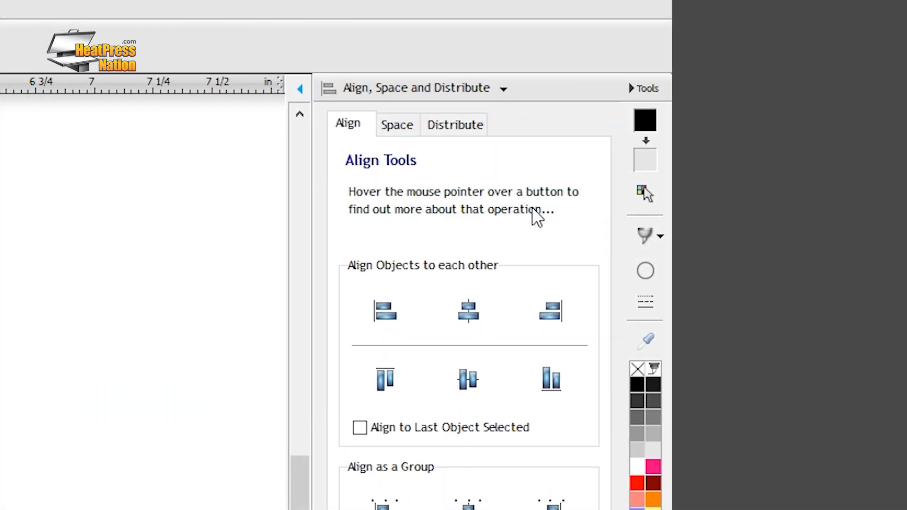
left_click(469, 378)
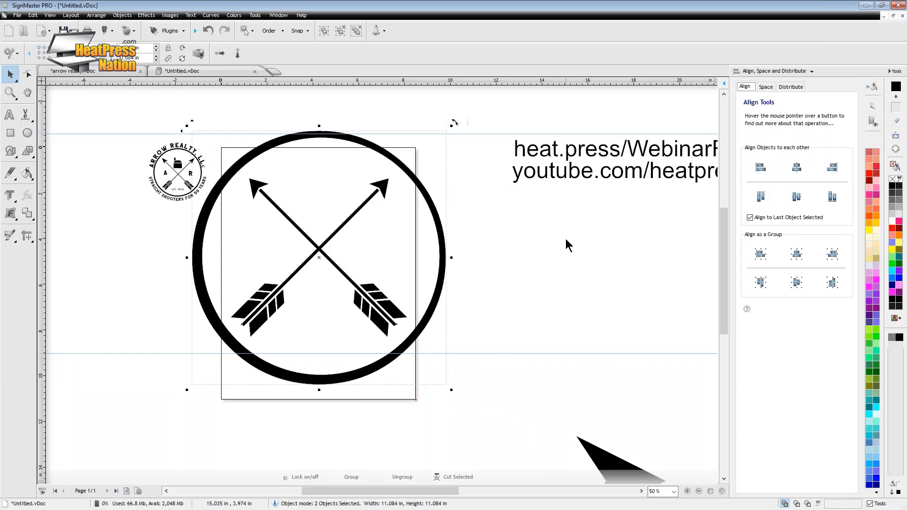
Step: Group the ring with the crossed arrows and scale the group down to about 6.44 in square within the page
left_click_drag(503, 293, 211, 274)
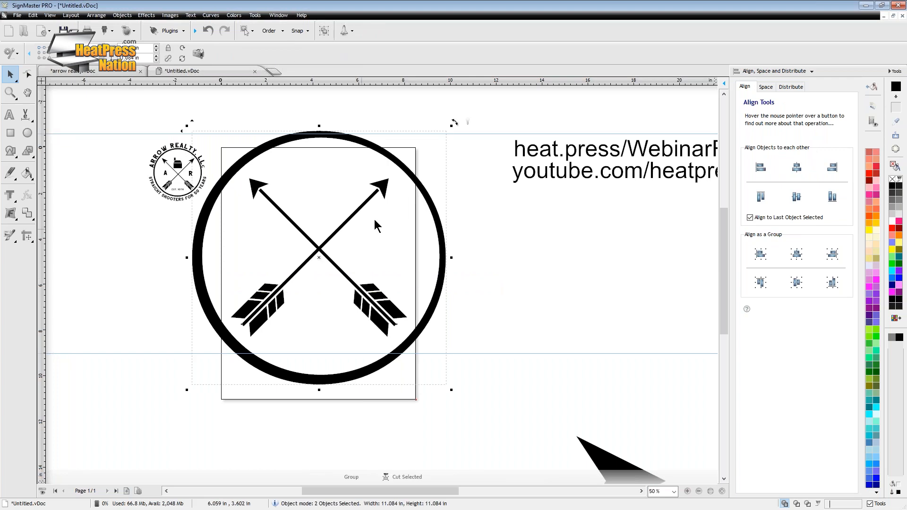
mouse_move(374, 220)
left_mouse_down()
mouse_move(365, 205)
mouse_move(329, 252)
left_mouse_up()
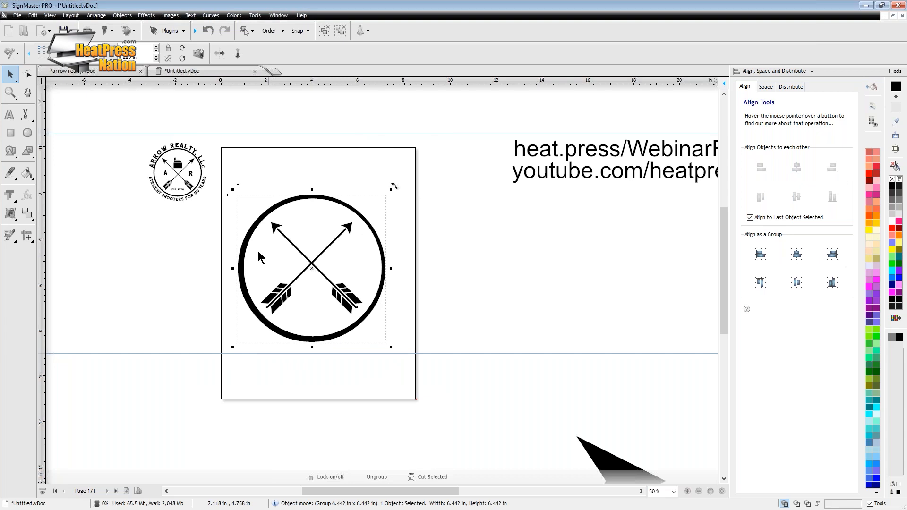
Step: Examine the reference logo's lettering around its circle and compare it with the enlarged ring and arrows
scroll(324, 331, "up", 1)
scroll(323, 330, "up", 2)
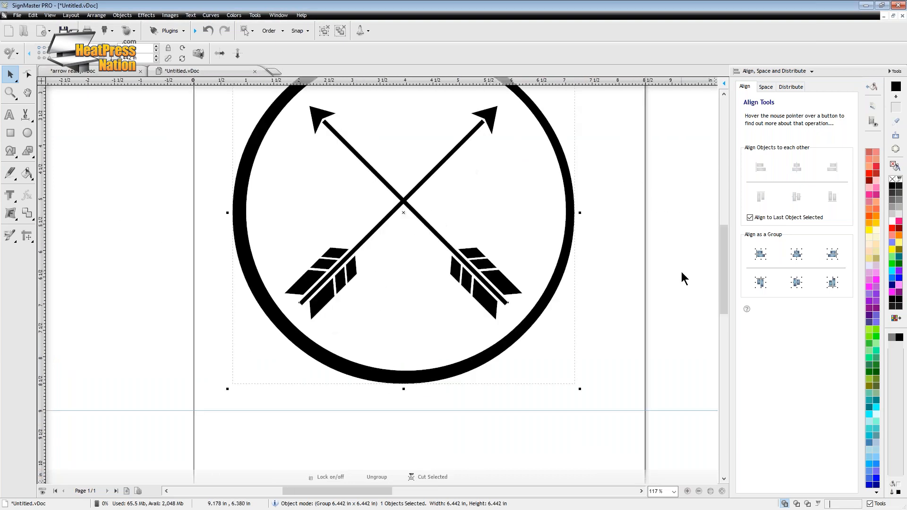
left_click_drag(724, 269, 722, 207)
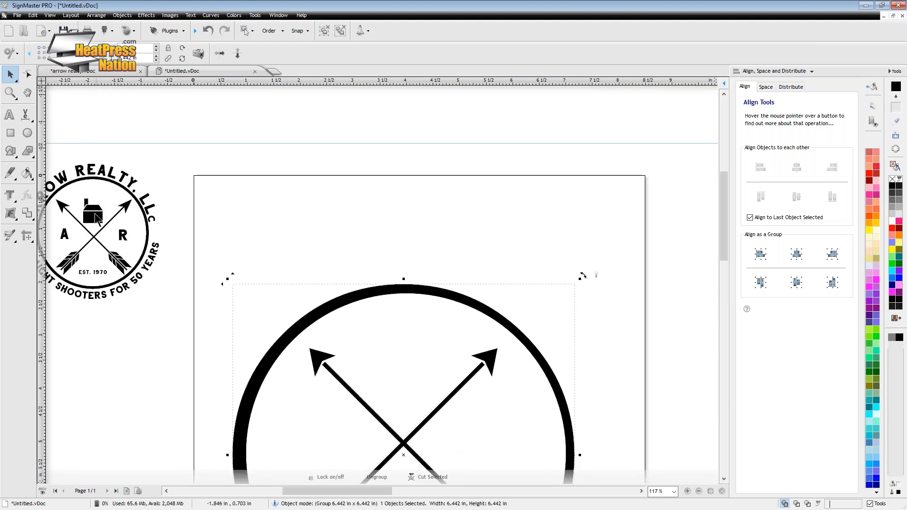
left_click_drag(726, 189, 718, 222)
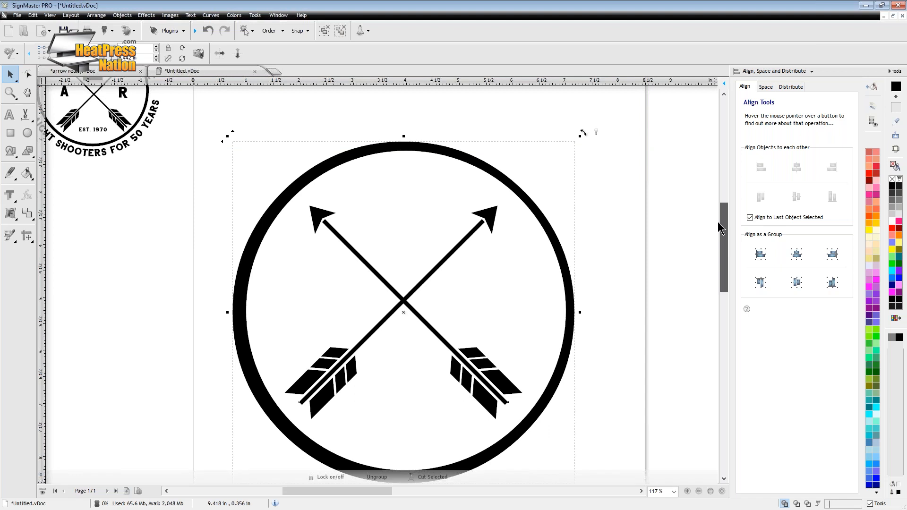
left_click_drag(718, 222, 719, 231)
left_click_drag(361, 492, 357, 497)
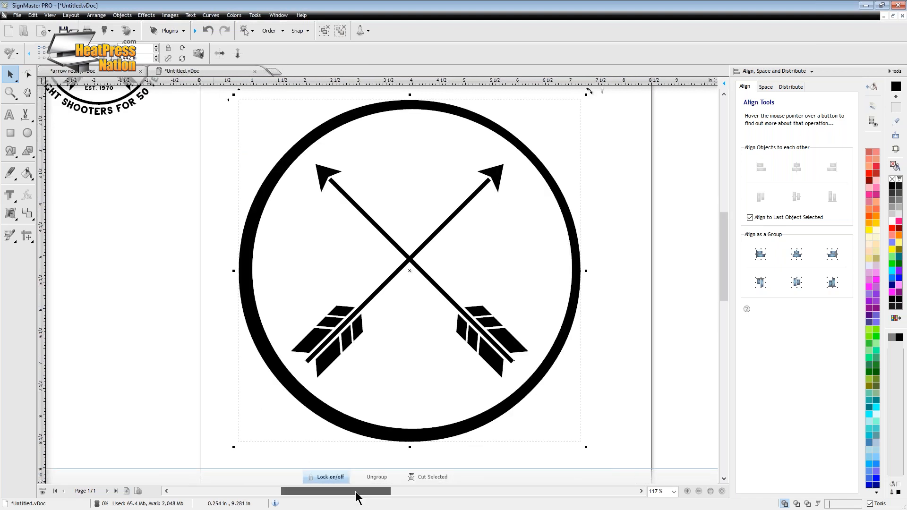
left_click_drag(356, 492, 355, 491)
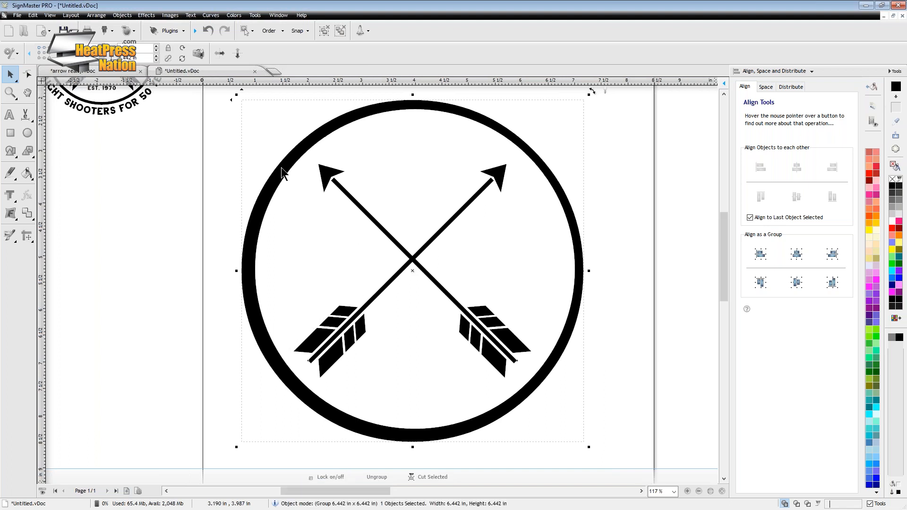
left_click_drag(724, 246, 724, 240)
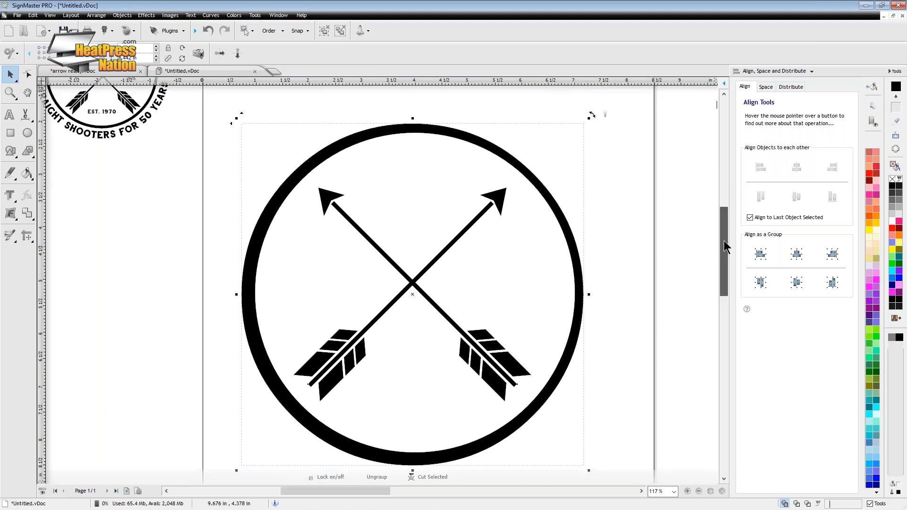
scroll(379, 216, "down", 1)
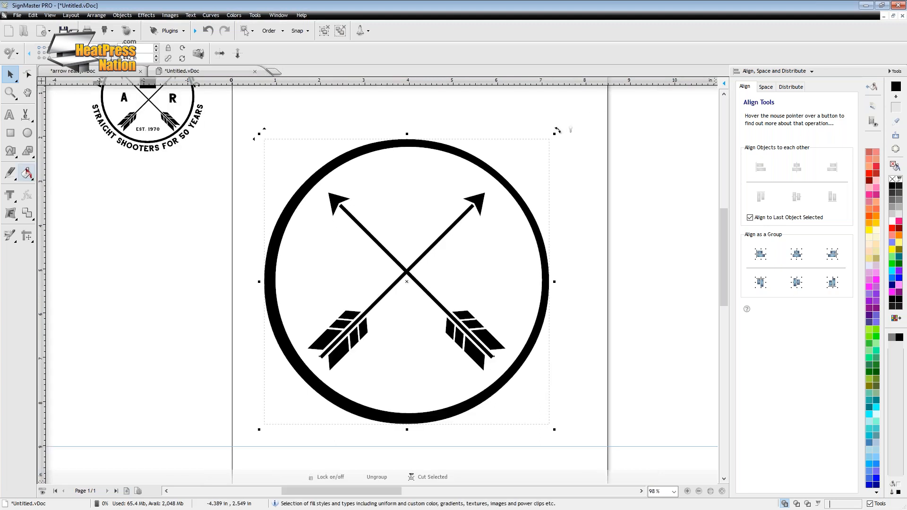
Step: Add arc text reading "GOOD BUSINESS CO." centered on the crossed arrows, and tighten its arc to follow the ring's upper edge
left_click(26, 117)
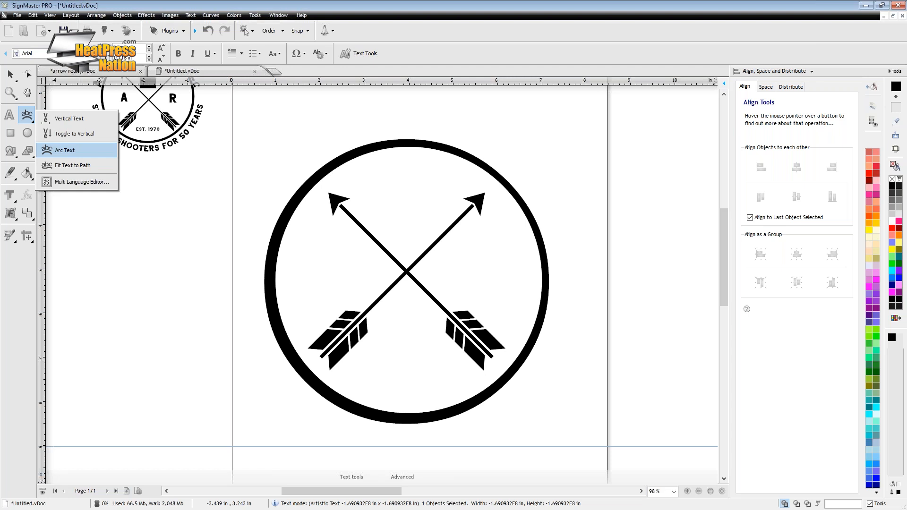
left_click(65, 150)
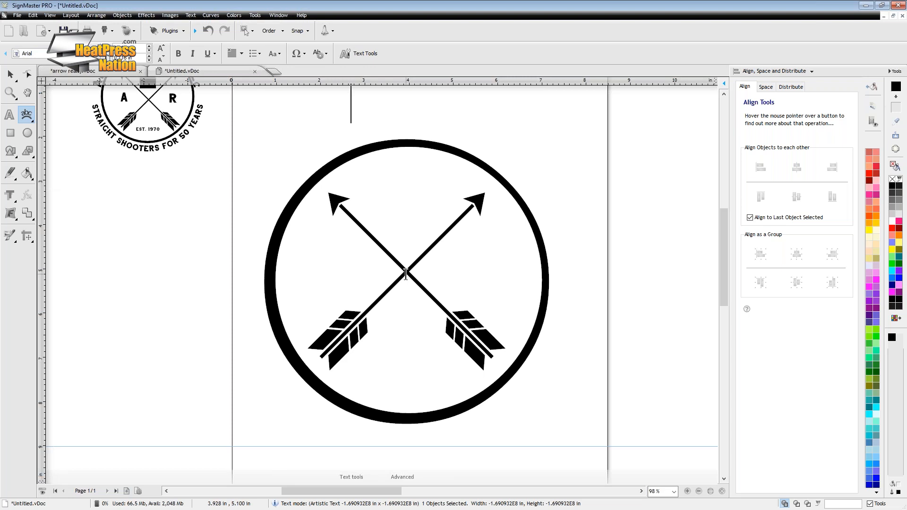
left_click(406, 274)
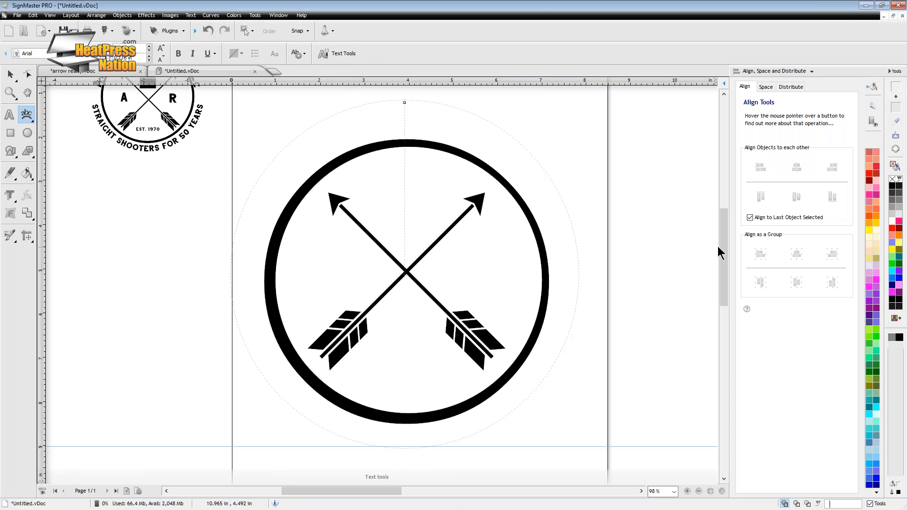
scroll(463, 251, "down", 1)
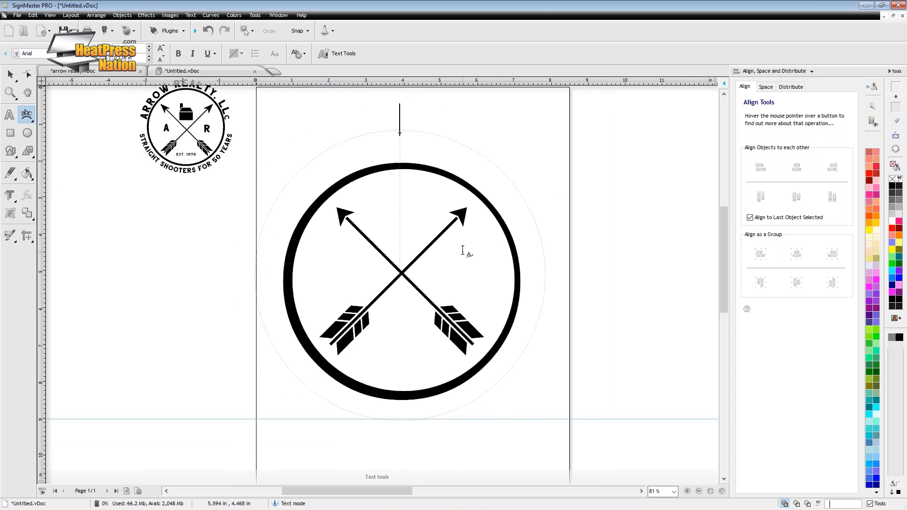
type("B")
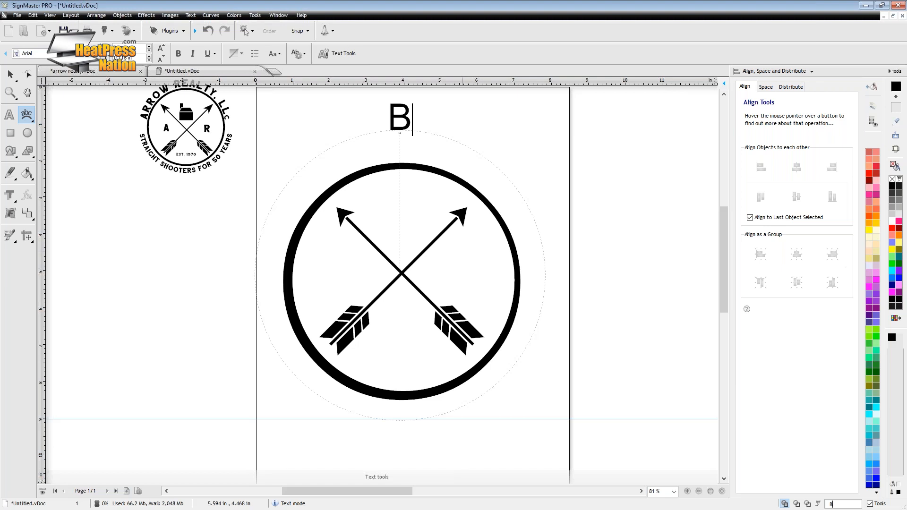
key("BackSpace")
type("GOOD BUSINE")
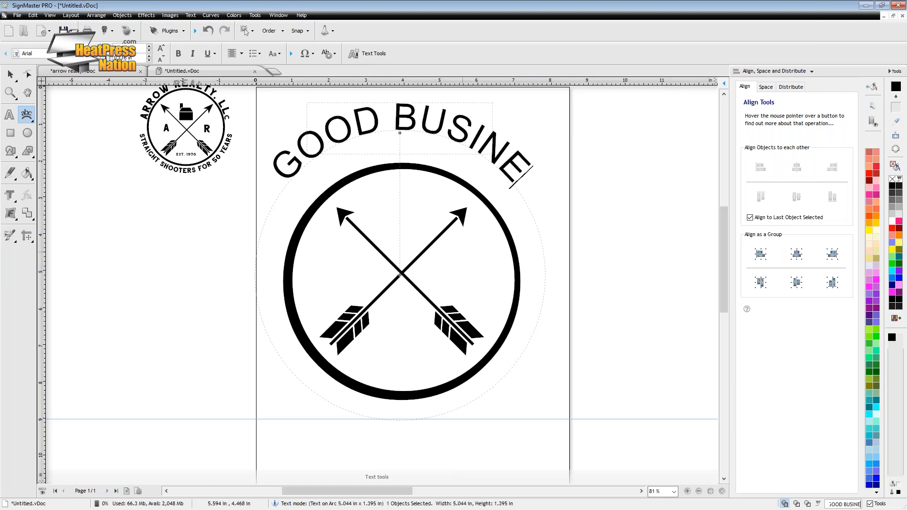
type("SS CO.")
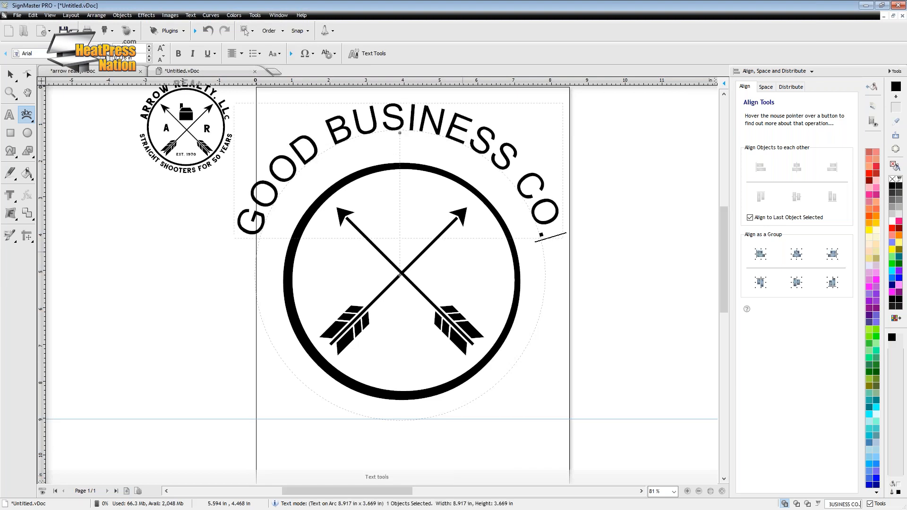
left_click_drag(400, 132, 402, 157)
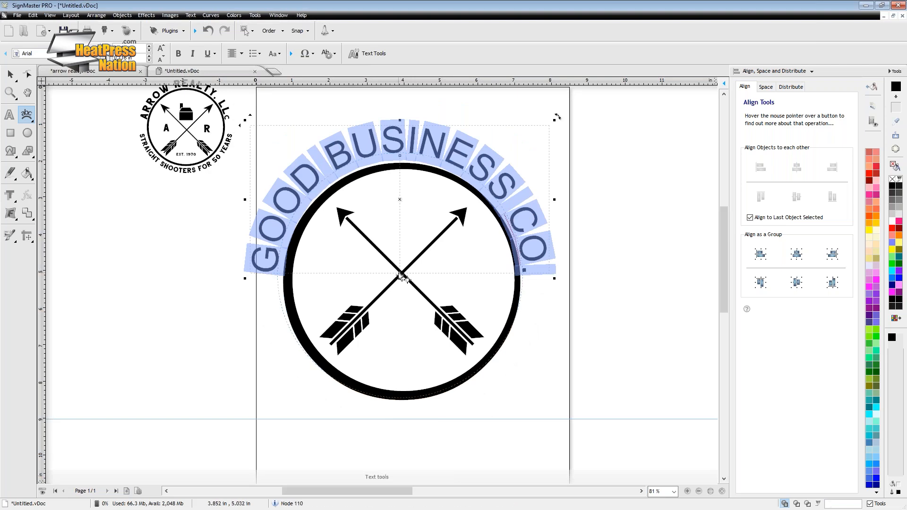
left_click_drag(401, 277, 403, 283)
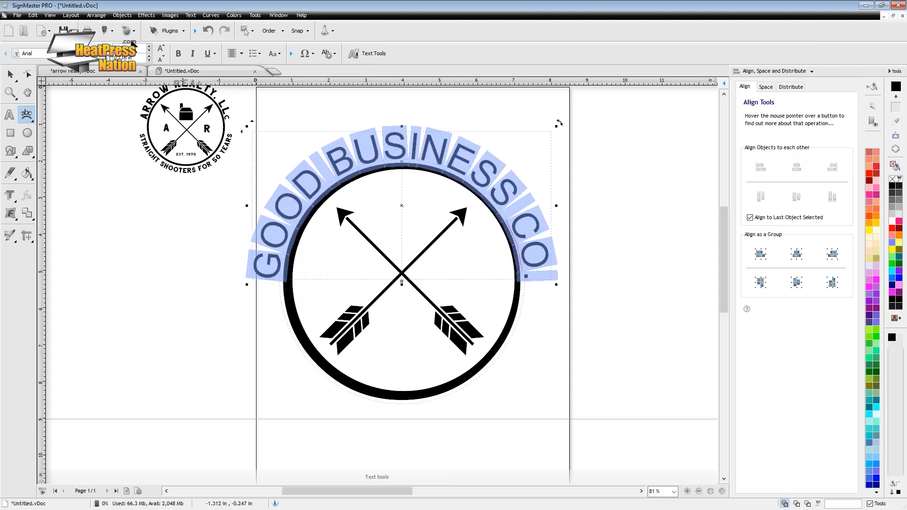
Step: Try Anthology Regular and BubbleGum on the arc text, and set its font to Bambi Bold
left_click(811, 71)
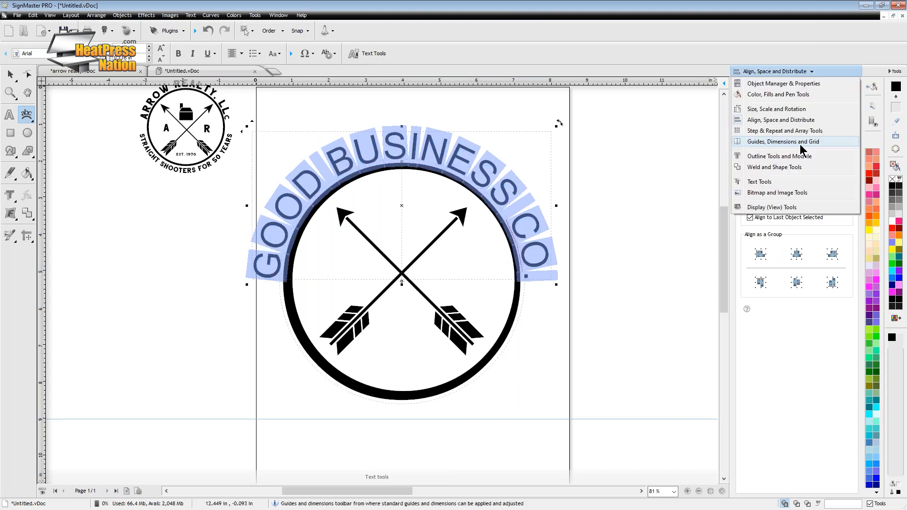
left_click(780, 180)
left_click(842, 114)
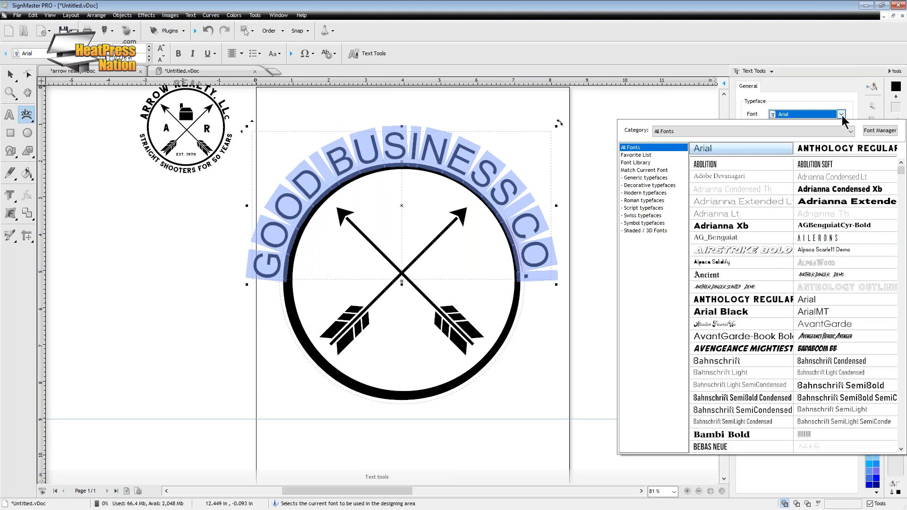
left_click(742, 154)
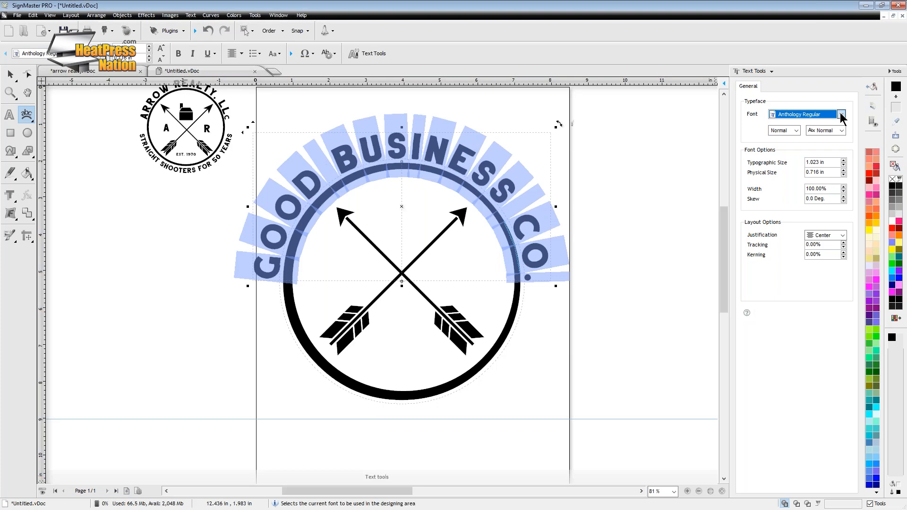
left_click(842, 115)
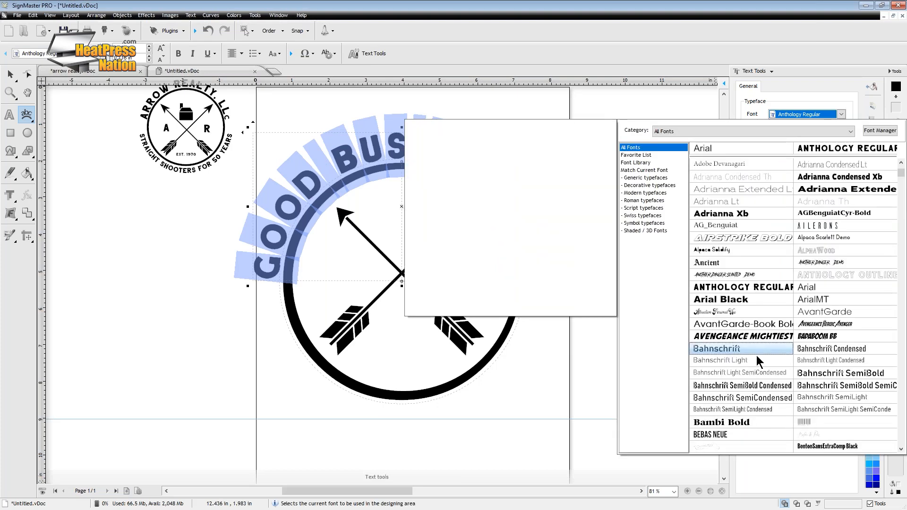
scroll(758, 362, "down", 3)
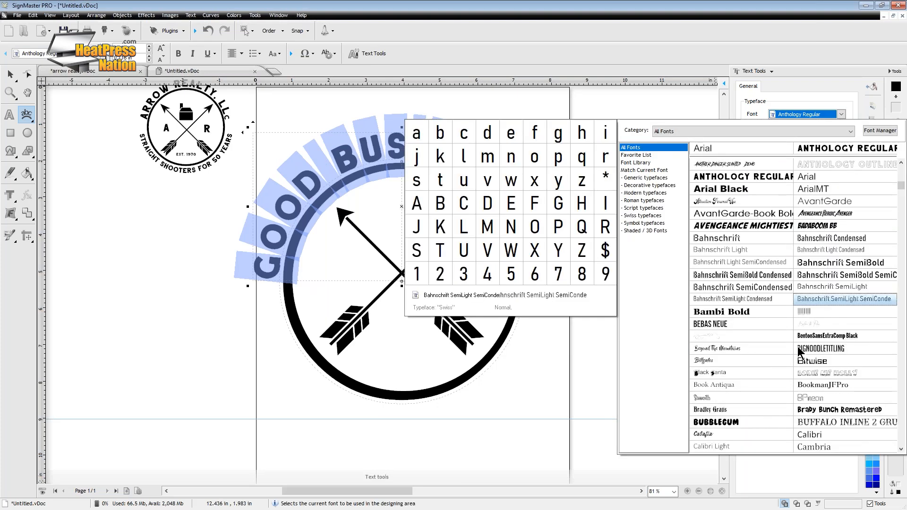
scroll(799, 345, "down", 1)
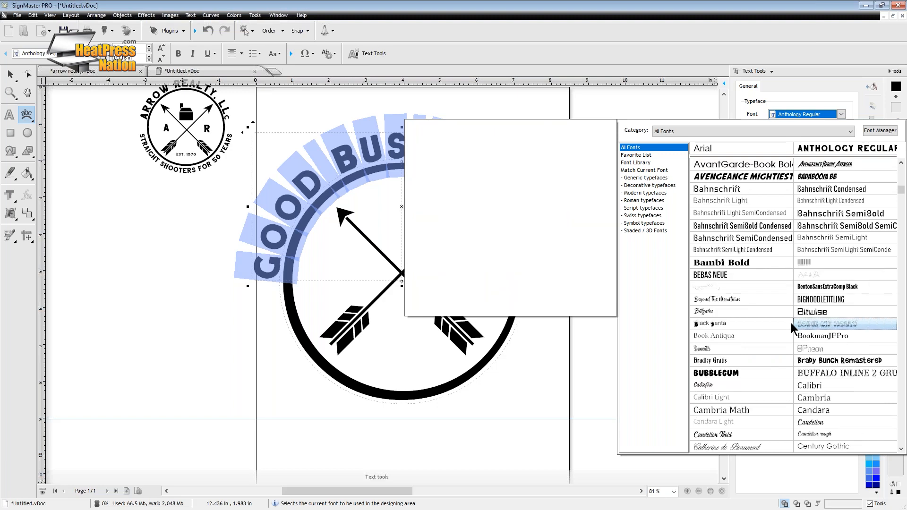
left_click(793, 325)
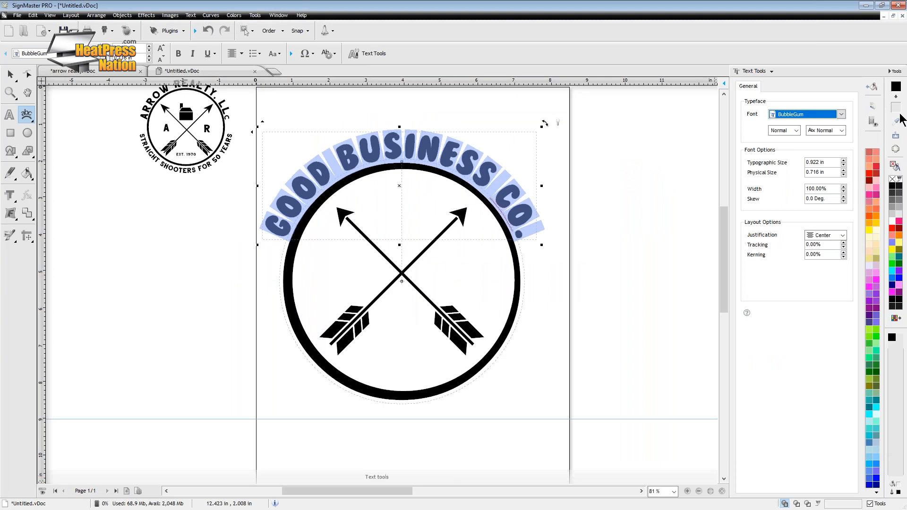
key("Up")
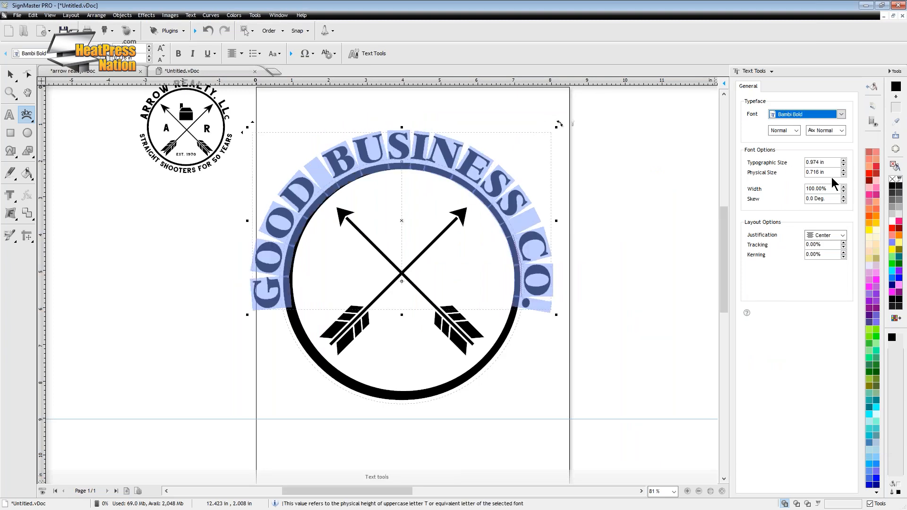
Step: Reduce the arc text's typographic size to 0.821 in
left_click(844, 165)
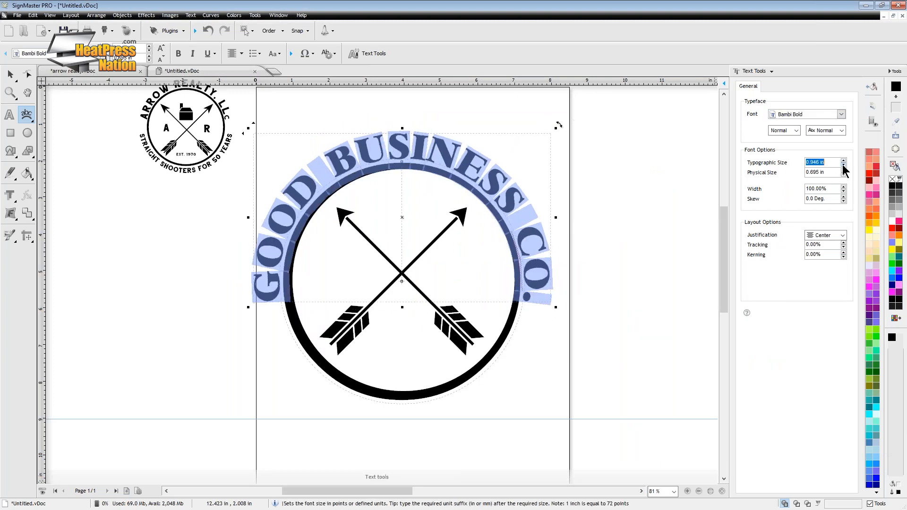
left_click(844, 164)
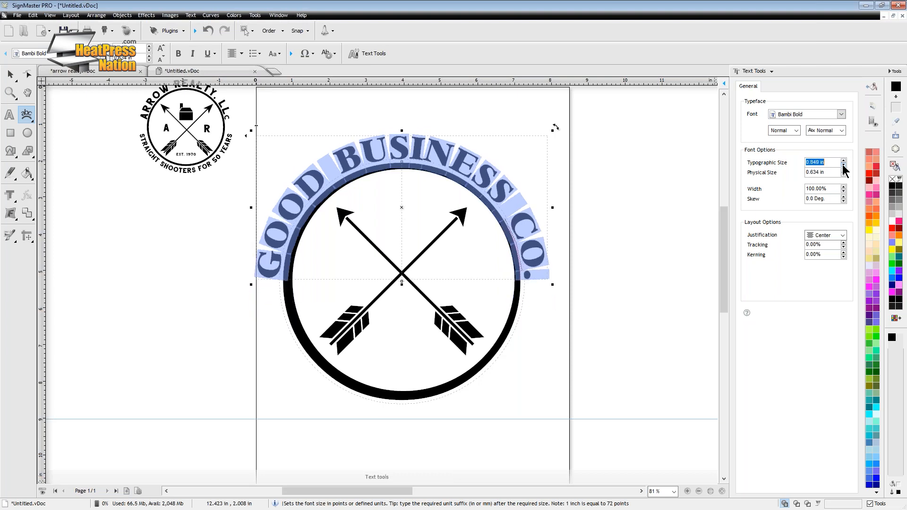
left_click(843, 165)
Step: Try 10.00% and 5.00% tracking on the arc text, and return it to 0.00%
left_click(844, 242)
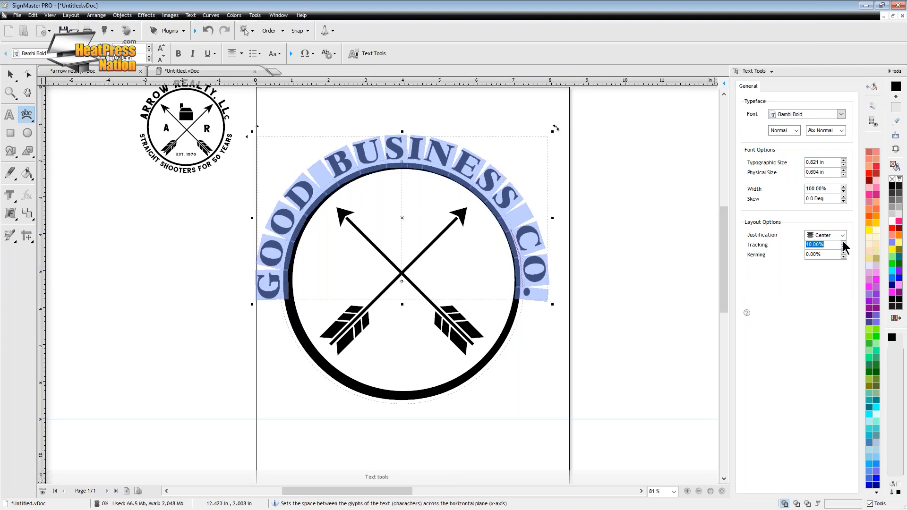
left_click(844, 247)
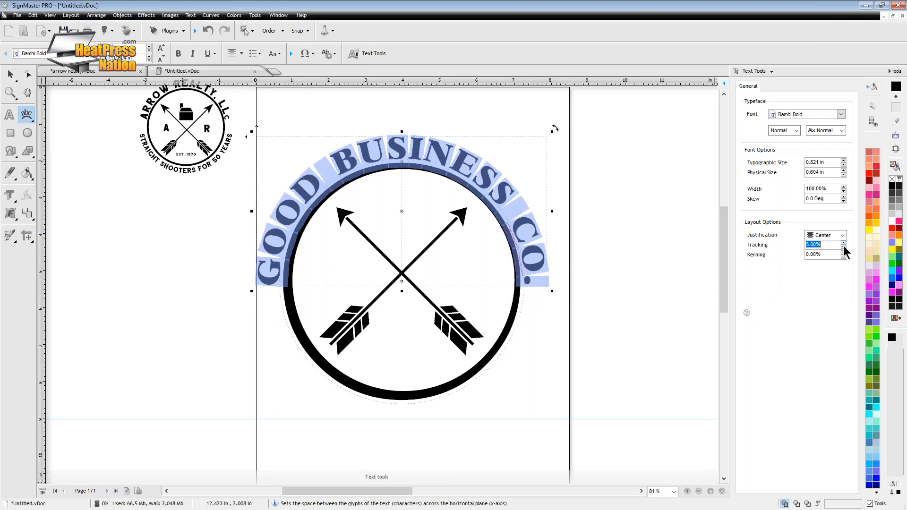
left_click(843, 247)
Step: Try a second line of filler text beneath "GOOD BUSINESS CO." with the current arc position setting, and delete it
left_click(541, 260)
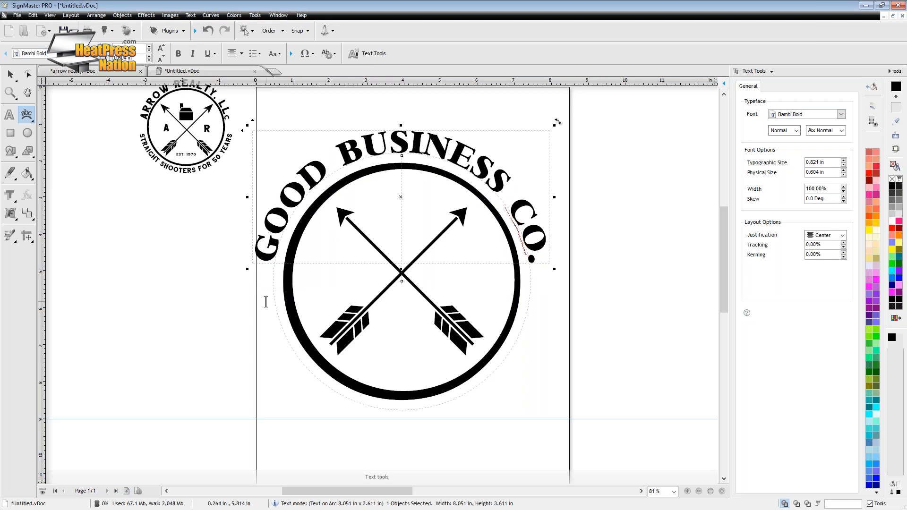
left_click(291, 54)
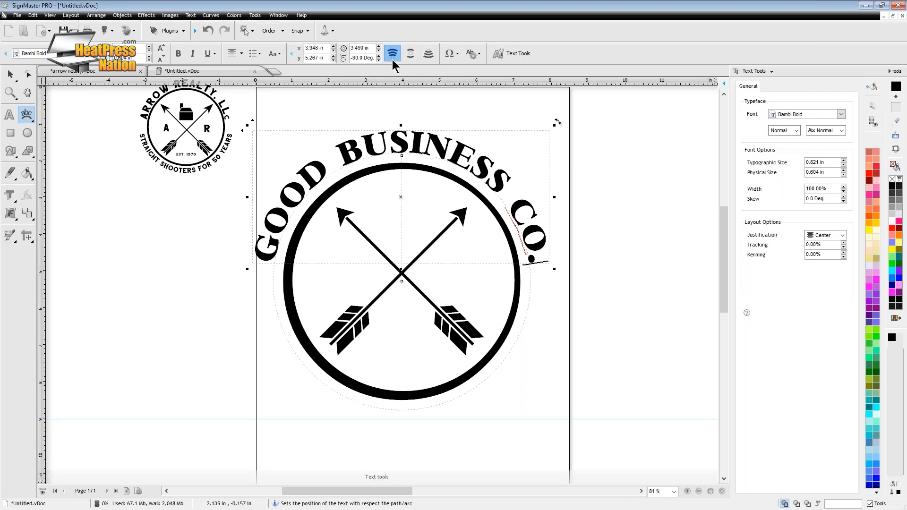
key("Return")
type("SDFNOKEDNFOKN")
key("BackSpace")
key("BackSpace")
key("BackSpace")
key("BackSpace")
key("BackSpace")
key("BackSpace")
key("BackSpace")
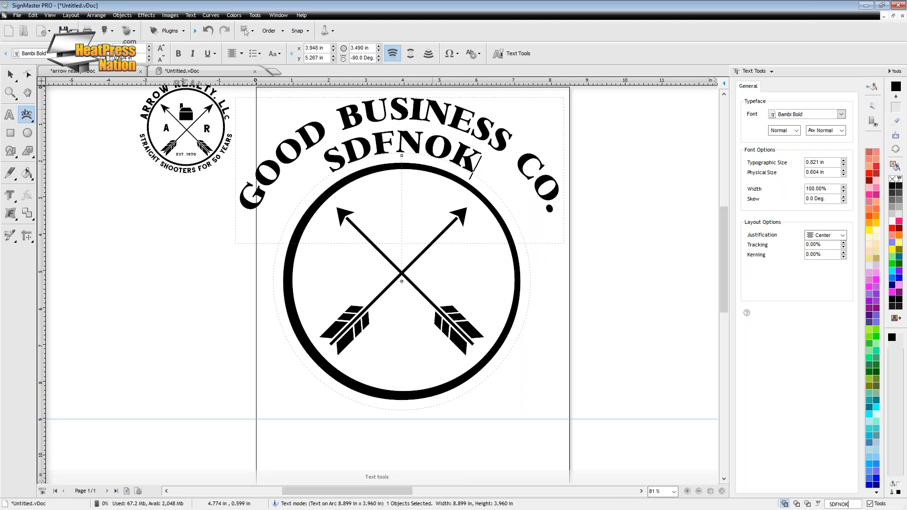
key("BackSpace")
key("BackSpace")
key("BackSpace")
key("BackSpace")
key("BackSpace")
key("BackSpace")
key("BackSpace")
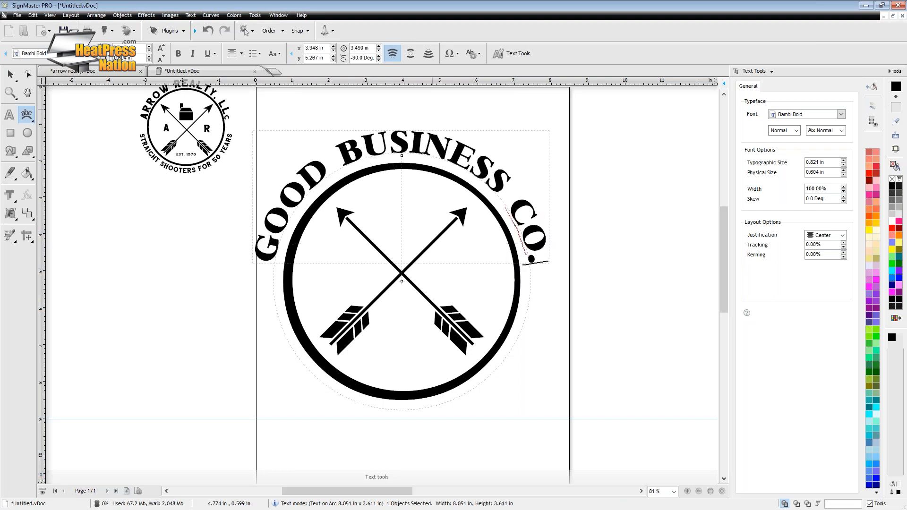
Step: Set the arc text to run along both the upper and lower arcs, and add the lower line "serving you since 2020"
left_click(412, 54)
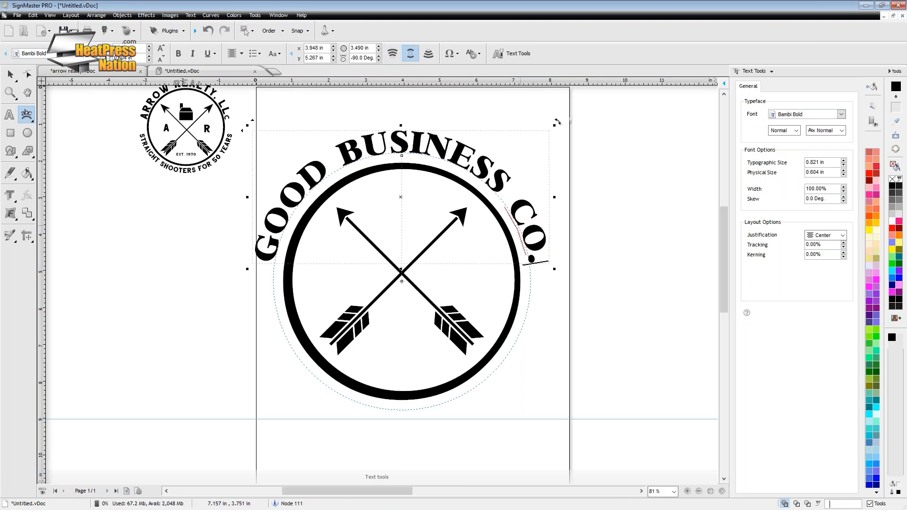
key("Return")
type("SDFISDJNFIJSNDF")
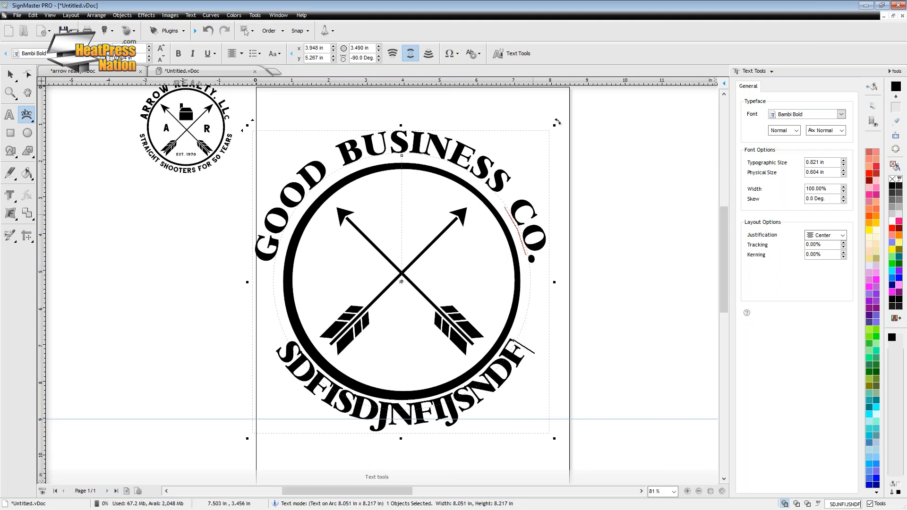
key("ctrl+shift+Left")
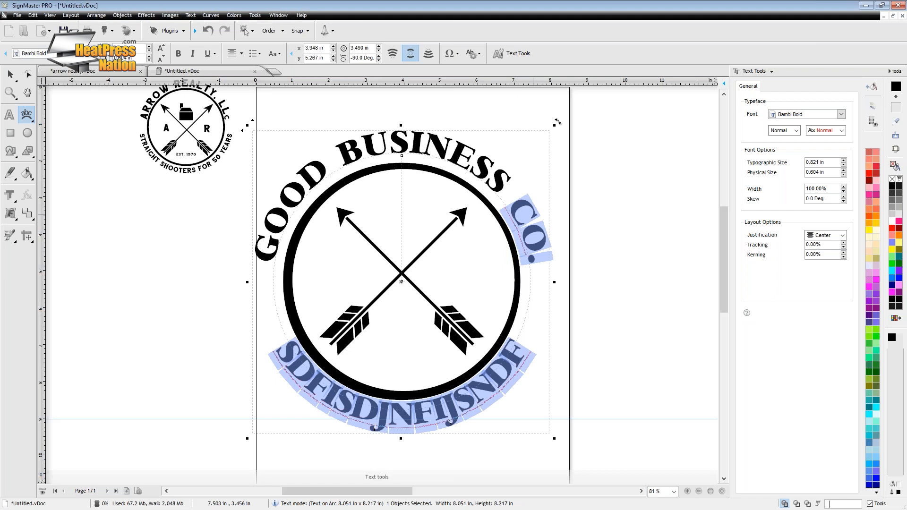
key("ctrl+shift+Right")
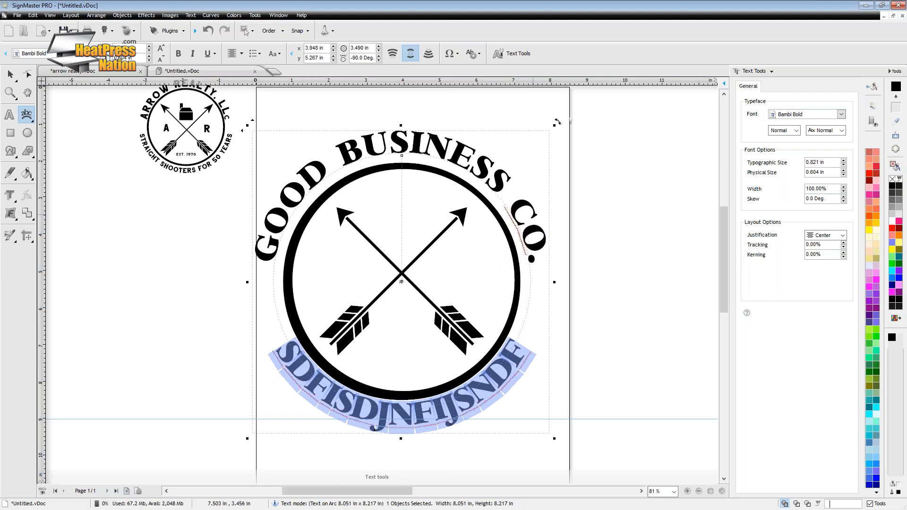
type("serving you since 2020")
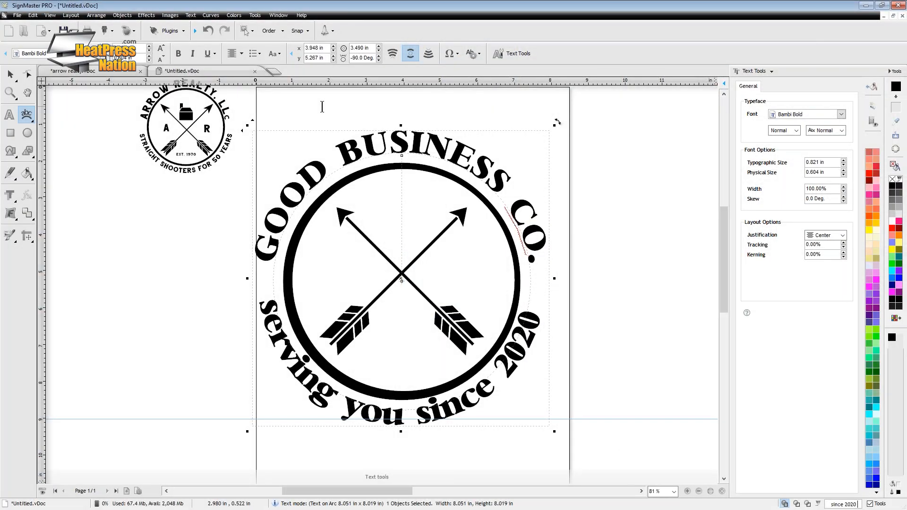
key("Escape")
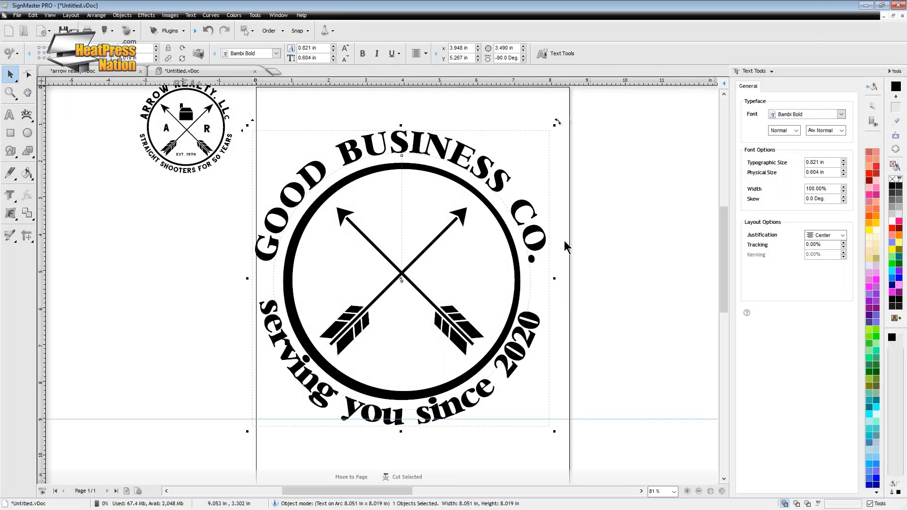
Step: Reposition the two-line arc text so it sits centered around the black ring
left_click_drag(419, 149, 420, 146)
left_click_drag(402, 282, 403, 285)
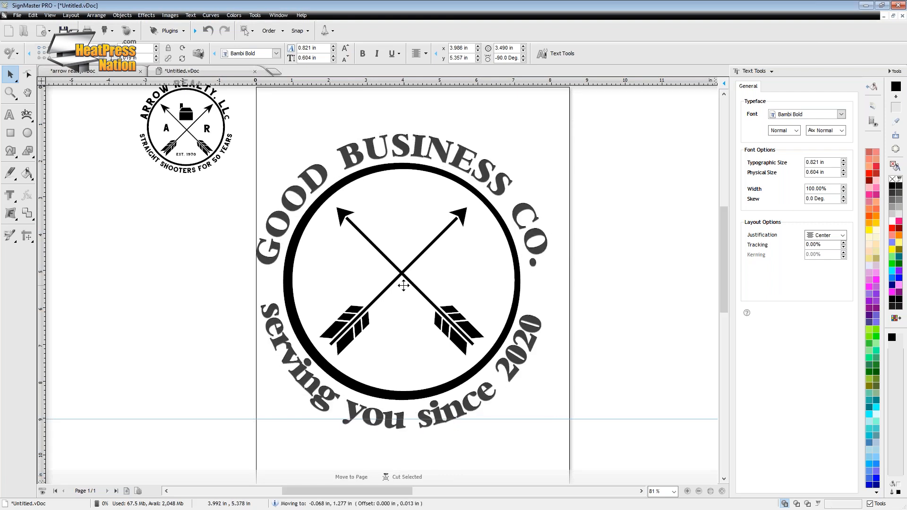
left_click_drag(403, 285, 403, 285)
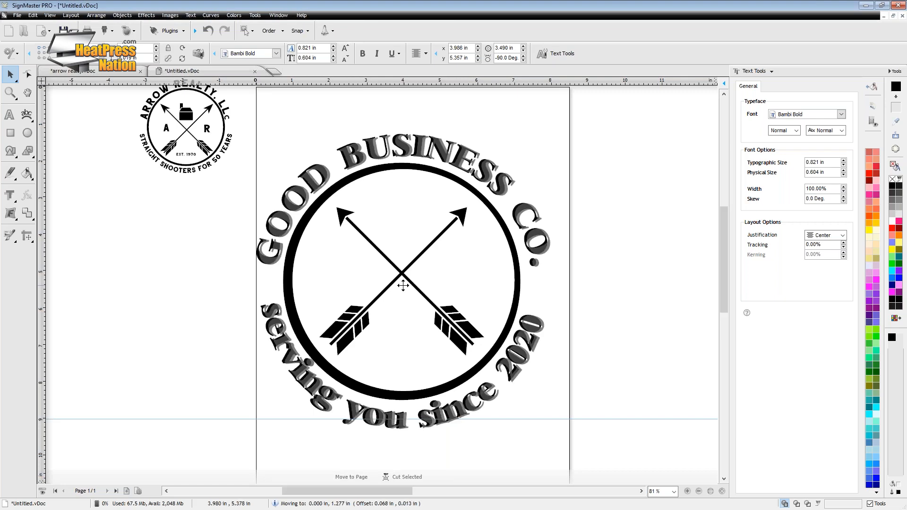
Step: Reduce the typographic size of "serving you since 2020" to 0.738 in, keeping its tracking at 0.00%
left_click_drag(538, 317, 266, 306)
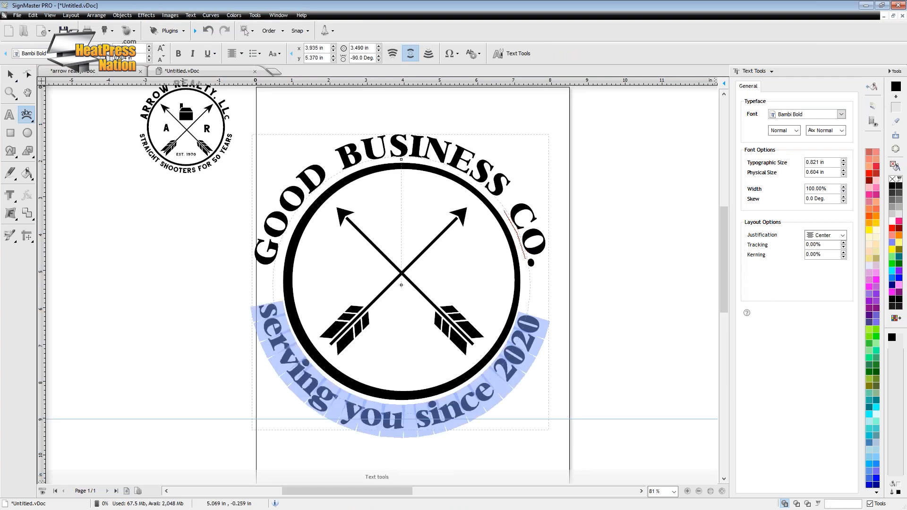
left_click(843, 165)
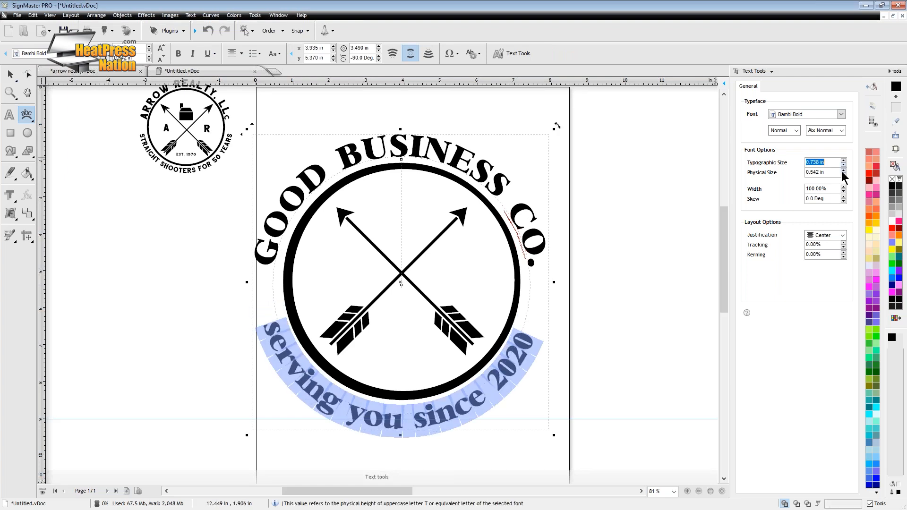
left_click(843, 243)
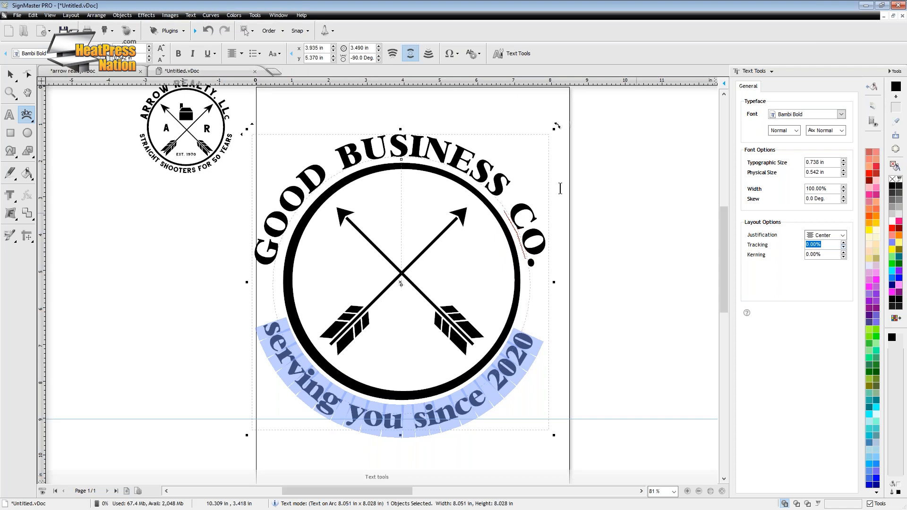
key("Escape")
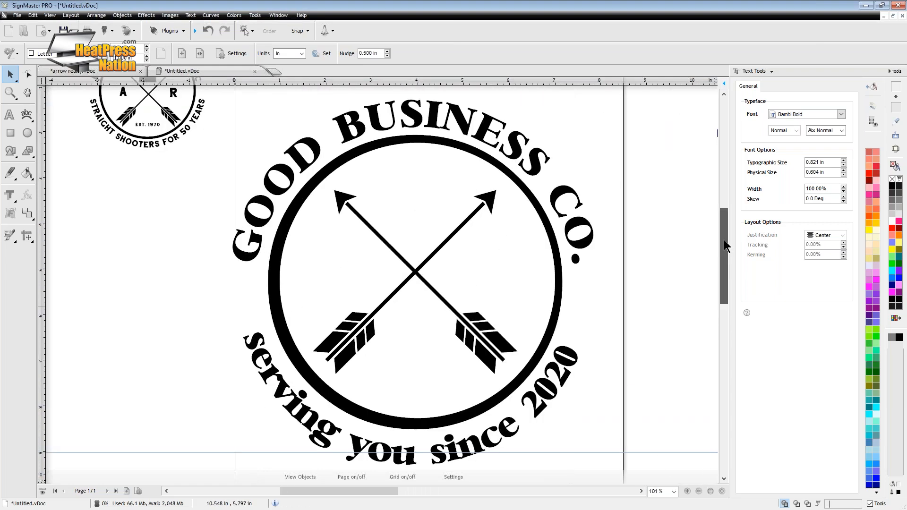
Step: Browse the Business category of the general clipart library, and close it without inserting anything
left_click_drag(724, 240, 724, 237)
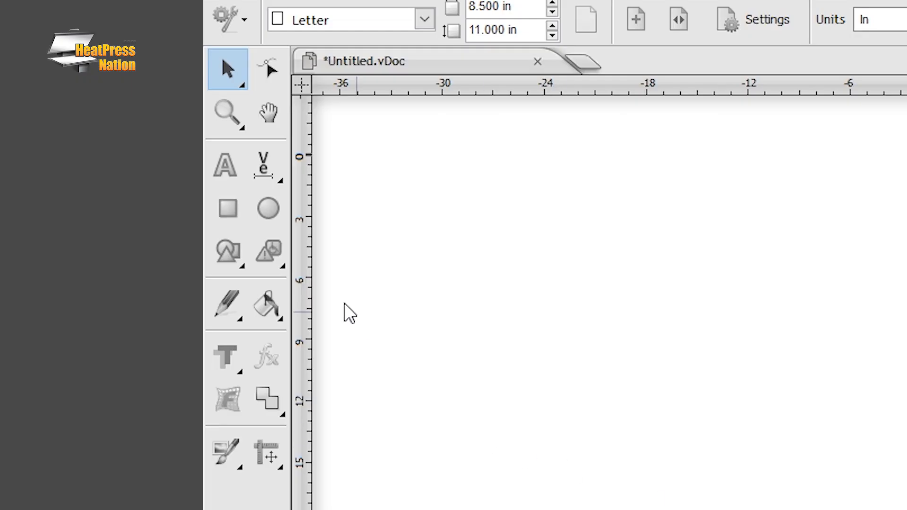
left_click(31, 155)
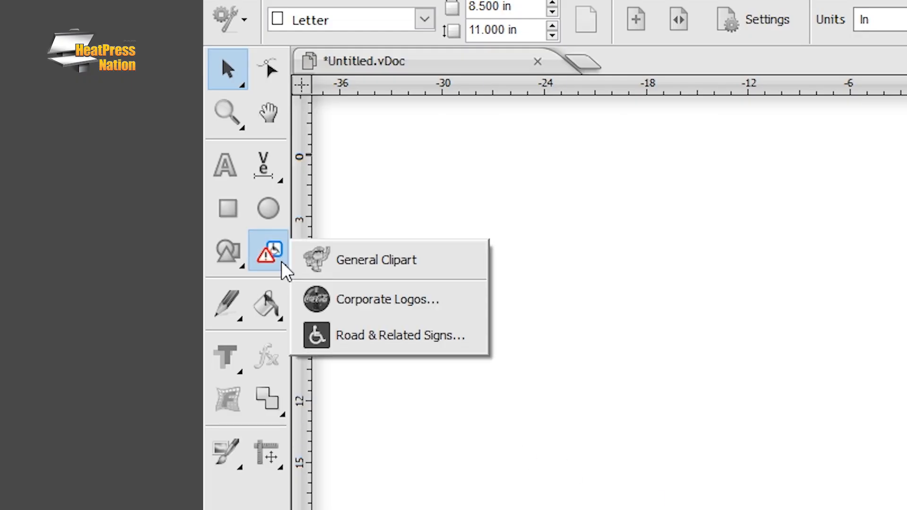
left_click(437, 263)
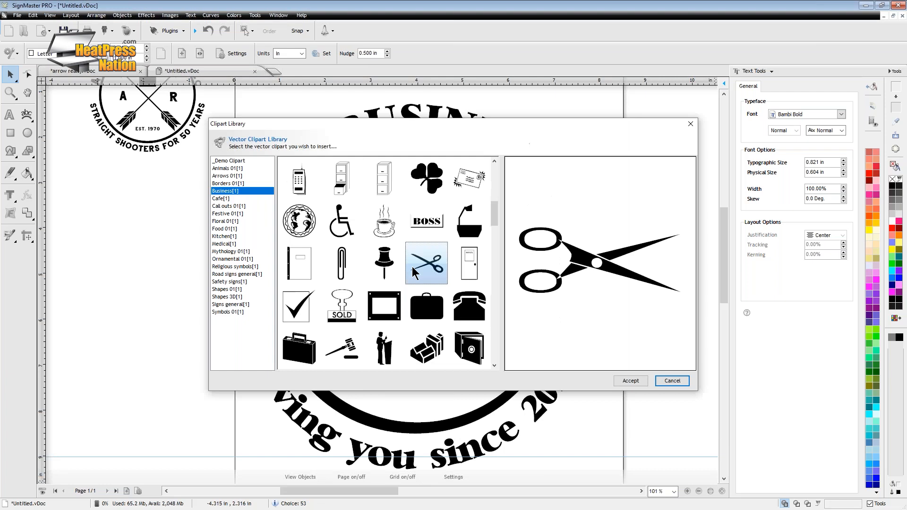
scroll(447, 271, "down", 2)
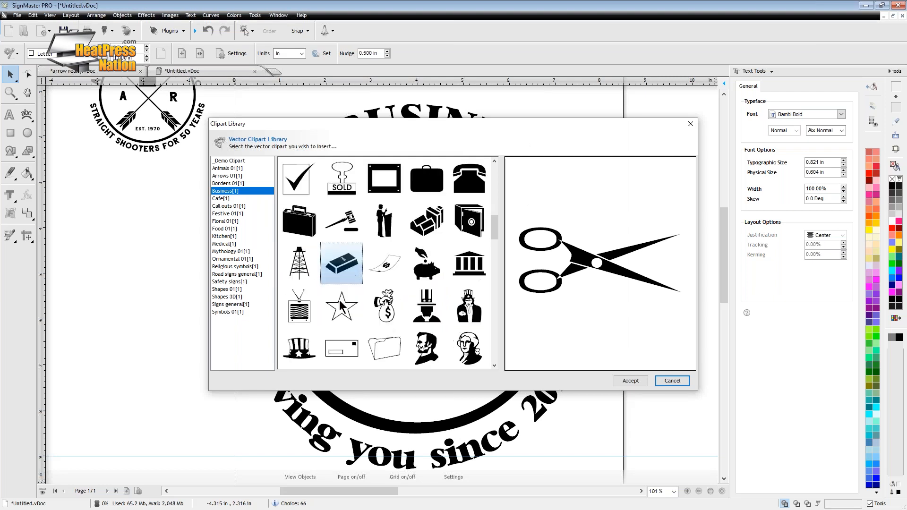
scroll(425, 307, "down", 10)
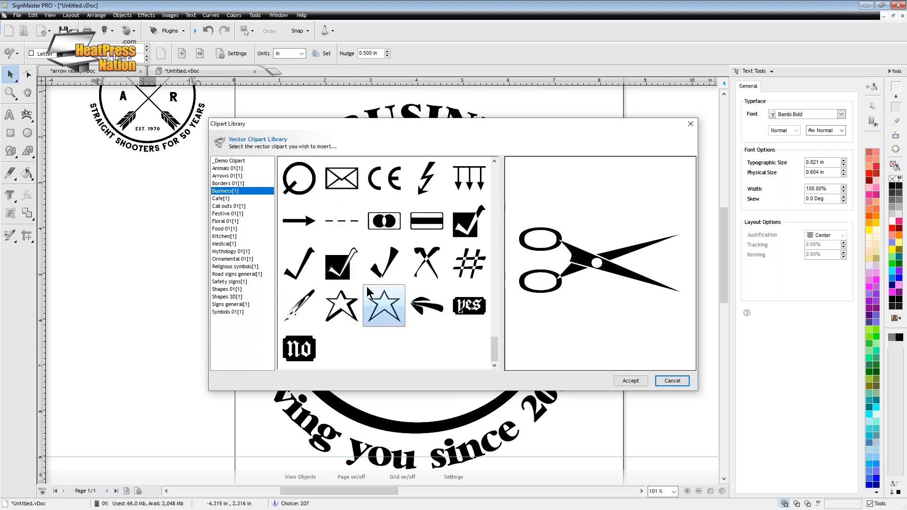
left_click(676, 381)
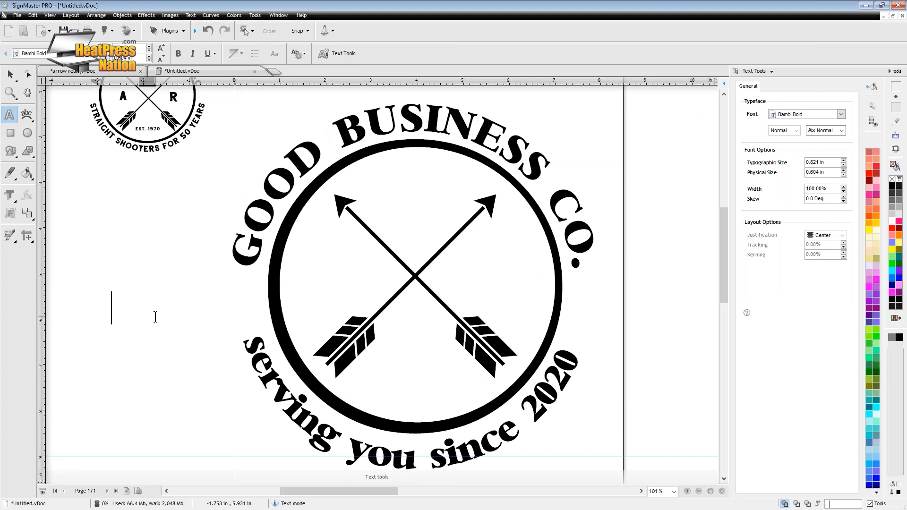
Step: Add separate texts "G", "B" and "co.", and place them in the left, upper and right gaps between the crossed arrows
type("G")
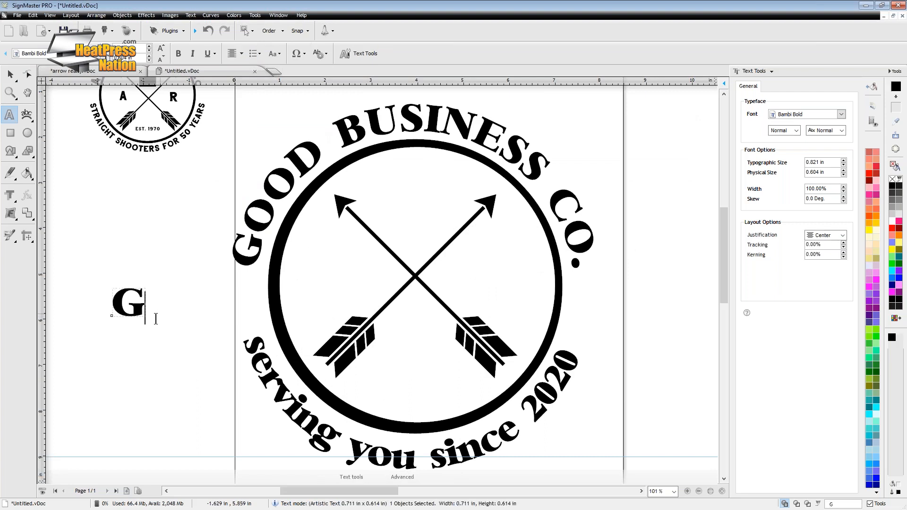
left_click(105, 376)
type("B")
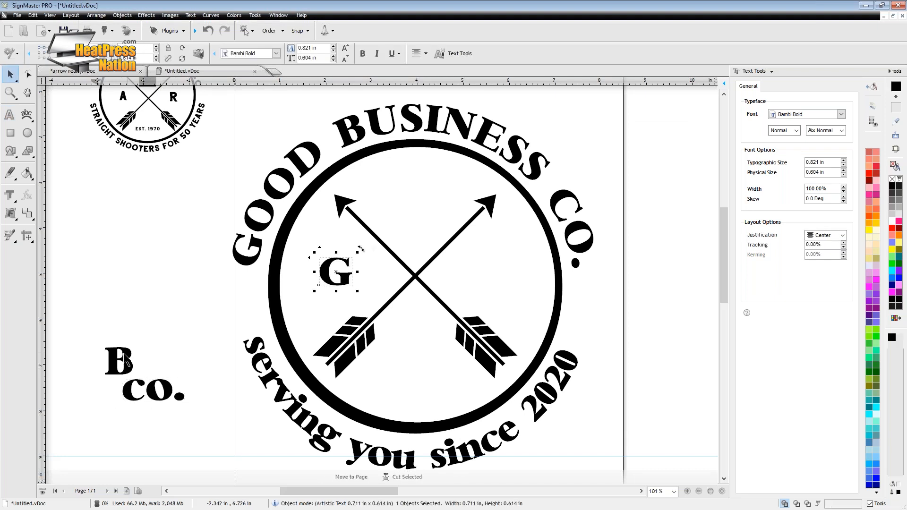
left_click_drag(167, 385, 508, 268)
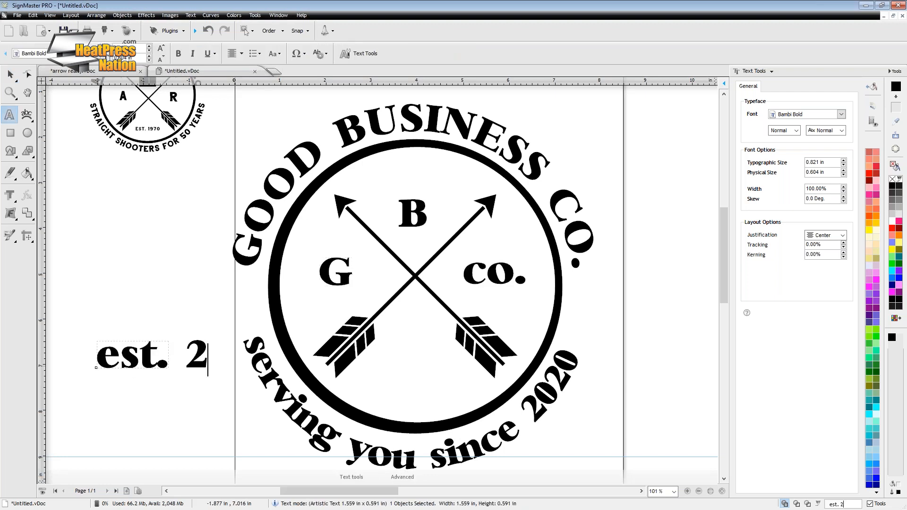
Step: Add the text "est. 2020", shrink it and center it between the arrows' feathered ends
type("020")
key("Escape")
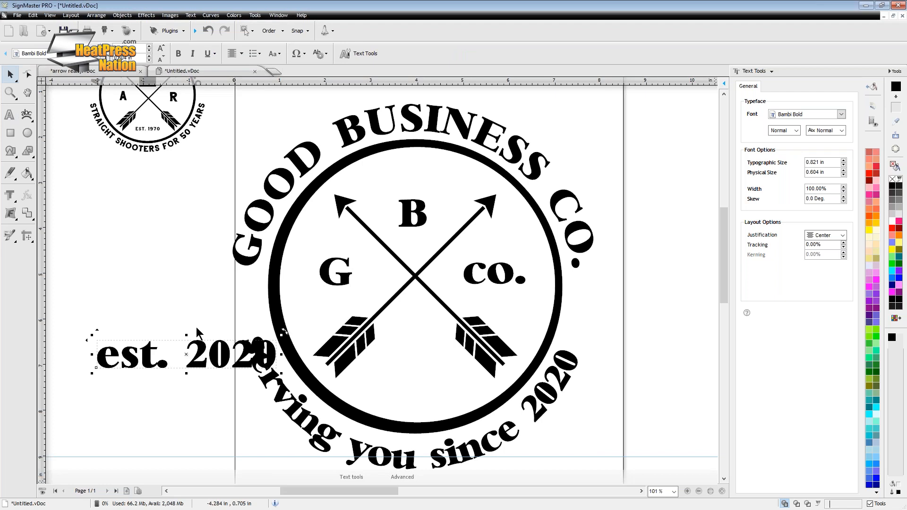
left_click_drag(228, 357, 452, 377)
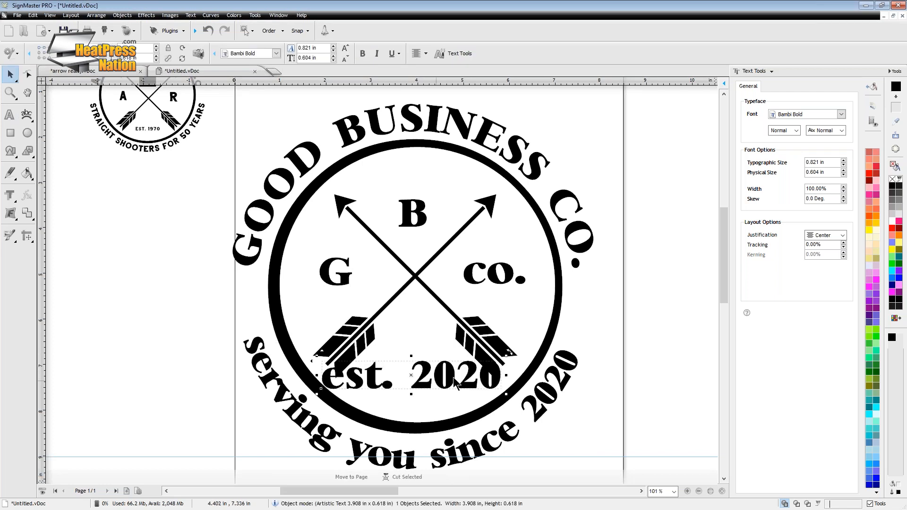
left_click_drag(508, 355, 435, 374)
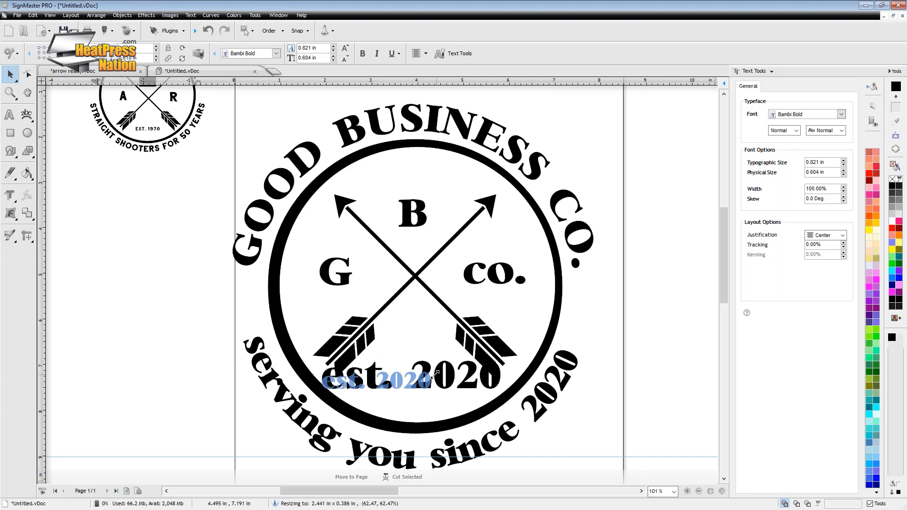
left_click_drag(443, 381, 445, 381)
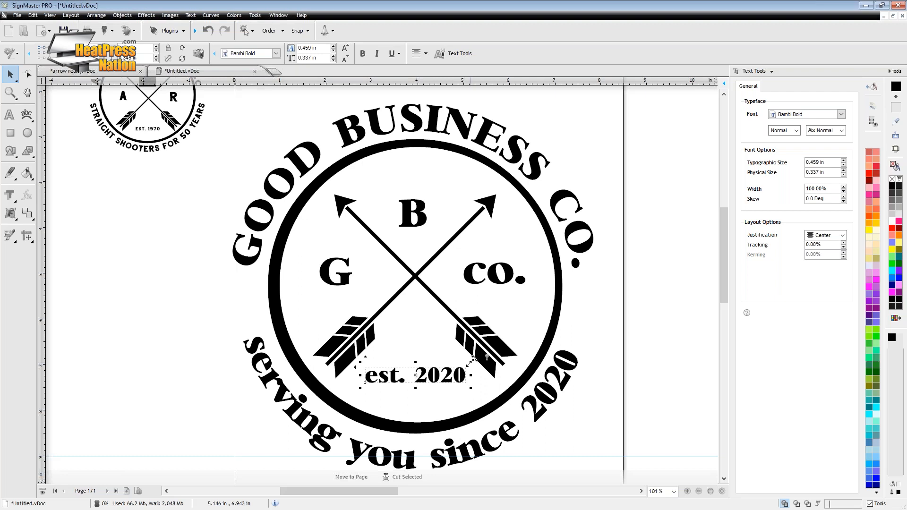
left_click_drag(471, 362, 451, 366)
left_click_drag(421, 383, 429, 372)
left_click(382, 251)
Step: Delete the horizontal guide line crossing the lower part of the new logo
scroll(382, 250, "down", 4)
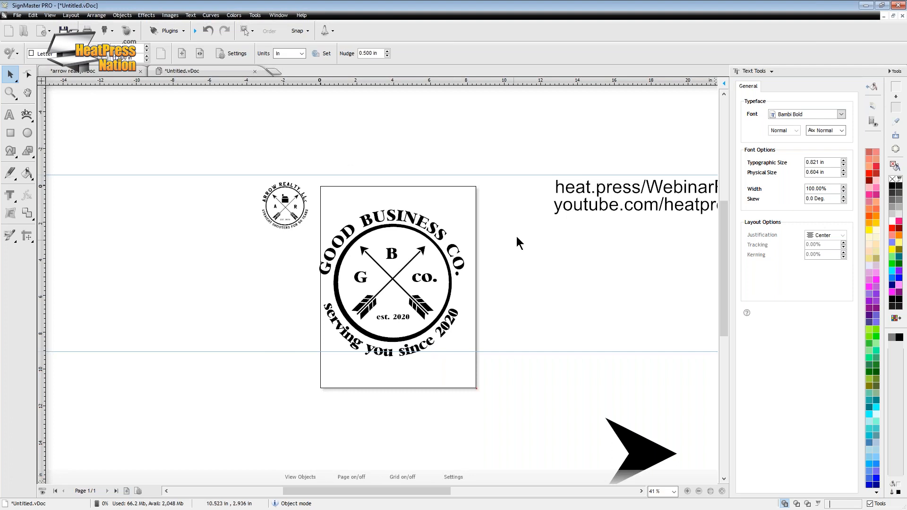
left_click(520, 352)
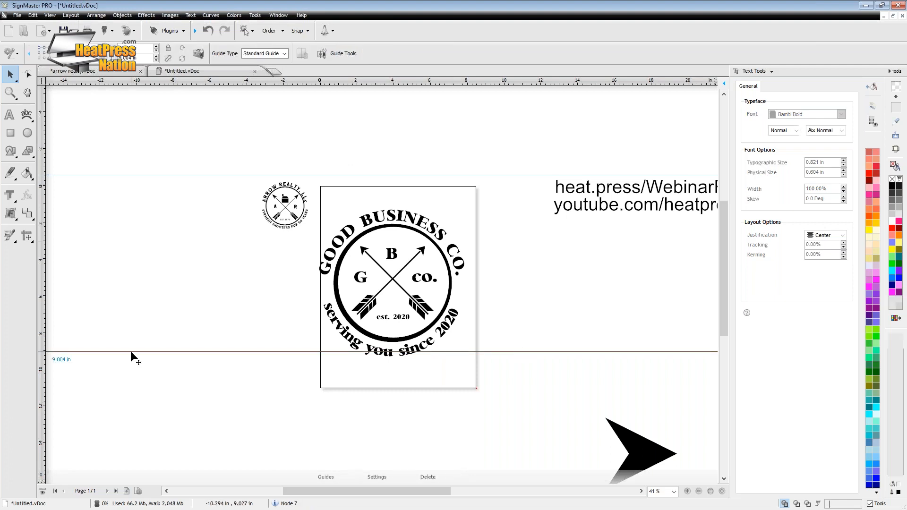
key("Delete")
scroll(475, 301, "up", 1)
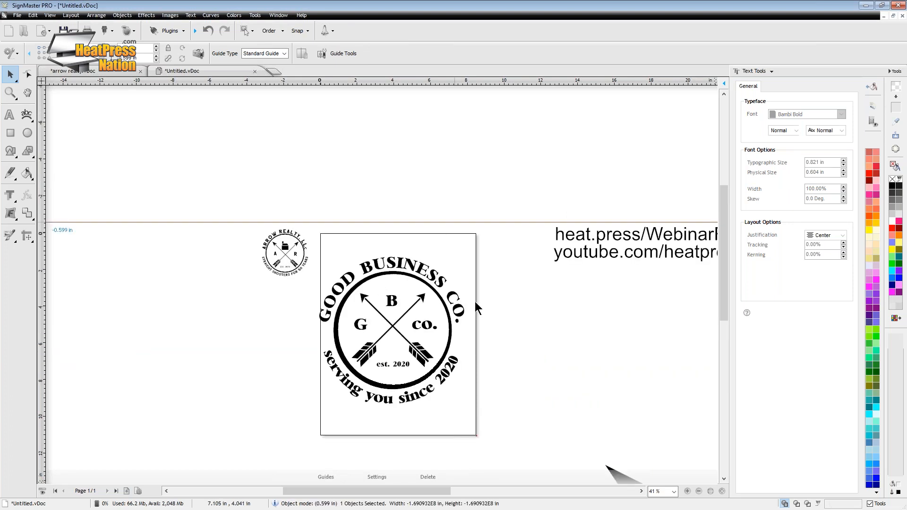
Step: Select the whole GOOD BUSINESS CO. logo, scale it down within the page, and convert it to curves
left_click_drag(475, 244, 304, 426)
right_click(336, 298)
mouse_move(378, 330)
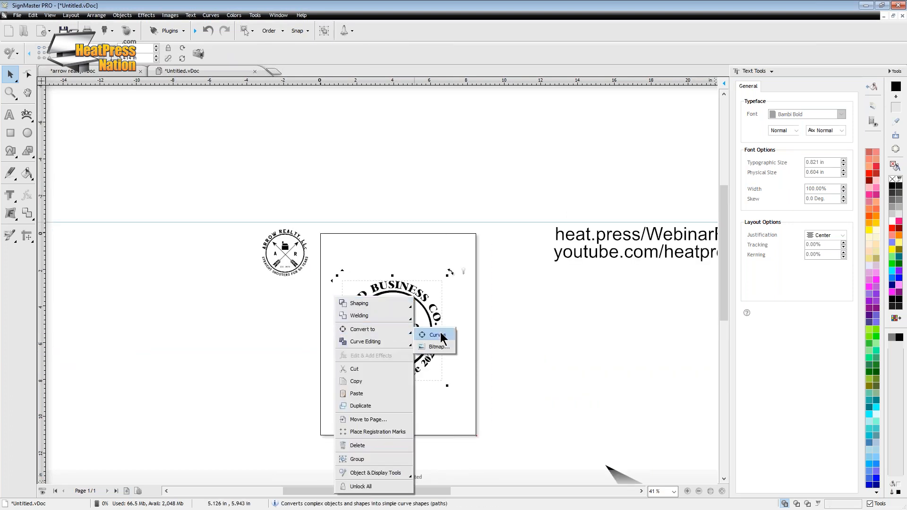
left_click(438, 335)
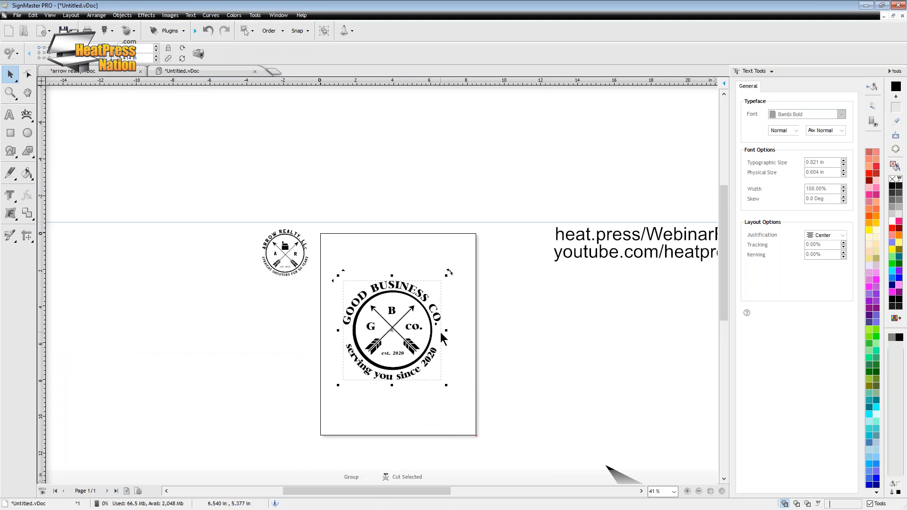
left_click(454, 273)
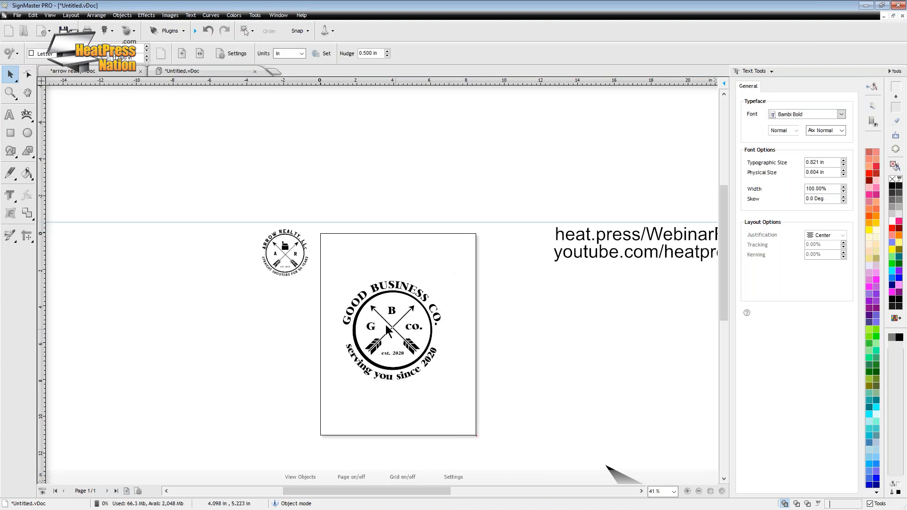
Step: Weld the GOOD BUSINESS CO. logo's selected curves into a single shape, removing the gap where the arrow shafts cross, and check its nodes
scroll(385, 324, "up", 3)
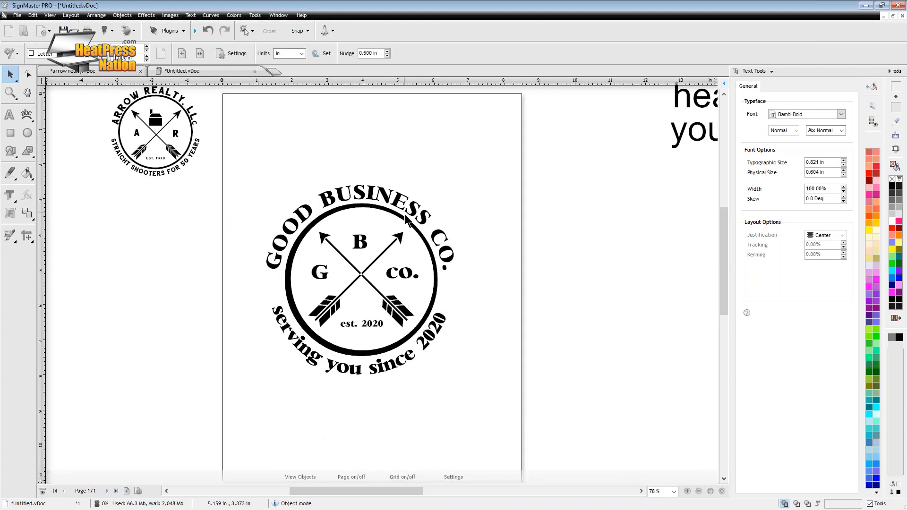
scroll(361, 268, "up", 4)
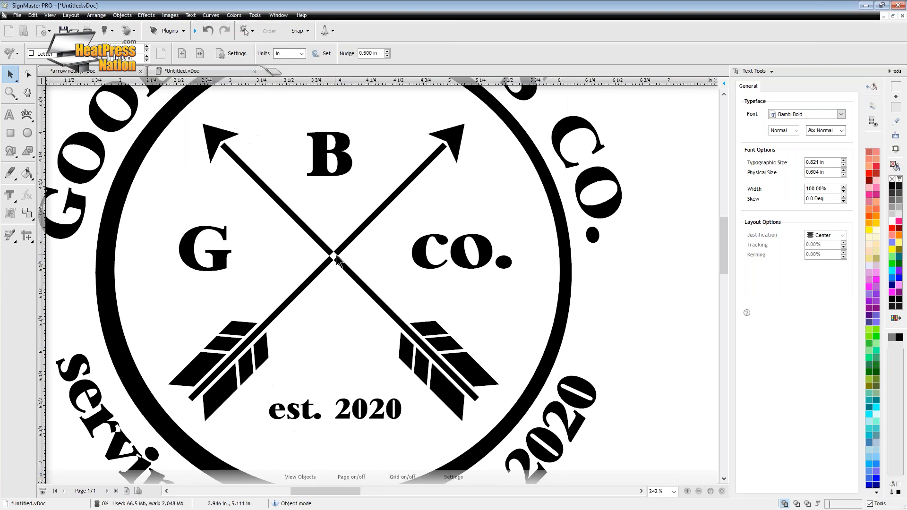
right_click(334, 253)
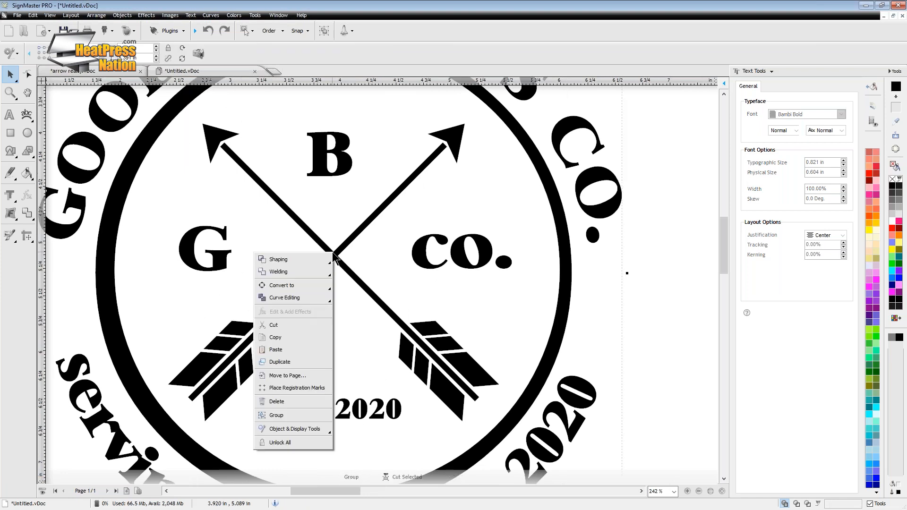
mouse_move(321, 298)
mouse_move(332, 271)
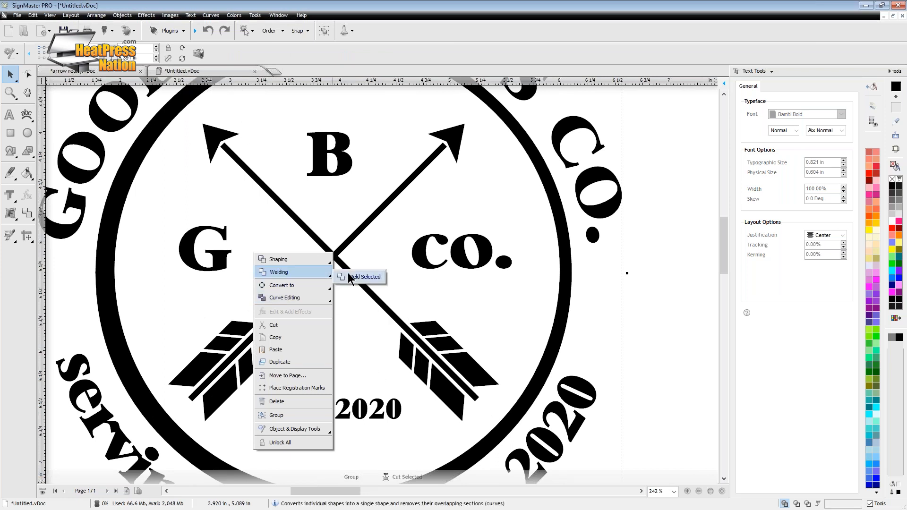
left_click(348, 274)
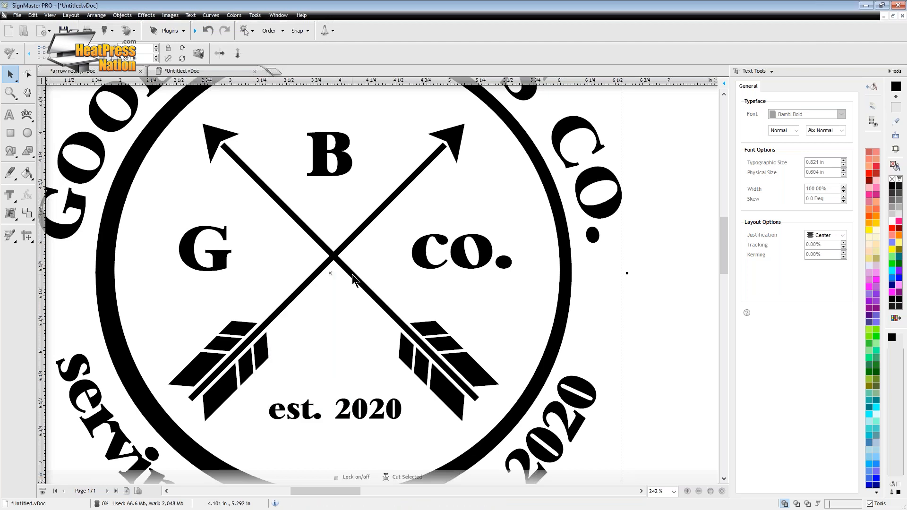
key("Escape")
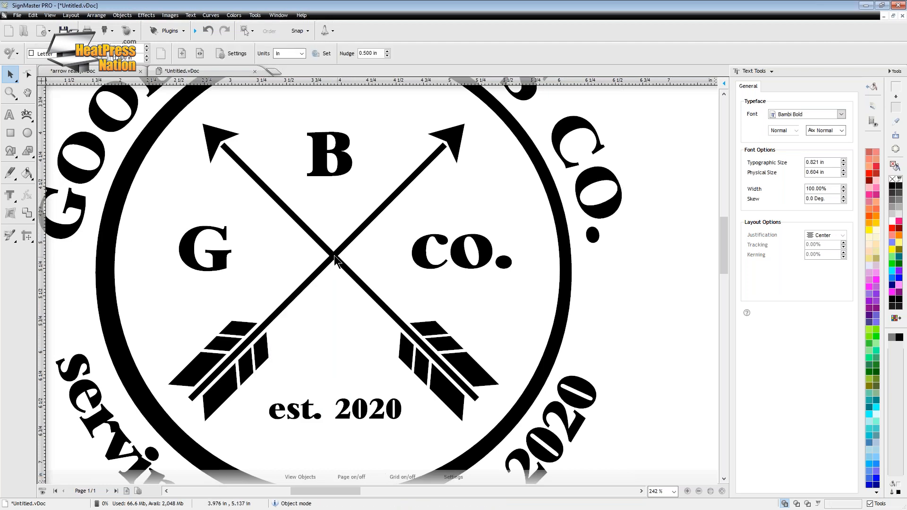
double_click(334, 256)
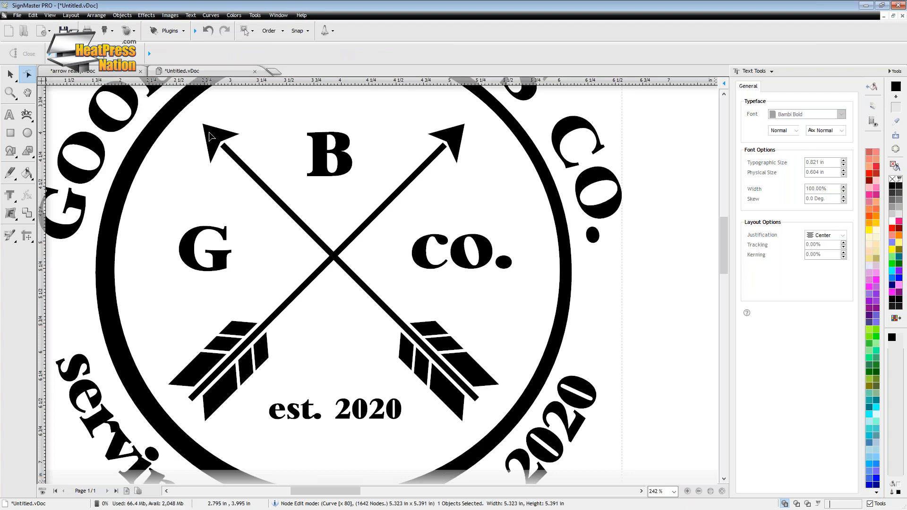
scroll(211, 137, "down", 4)
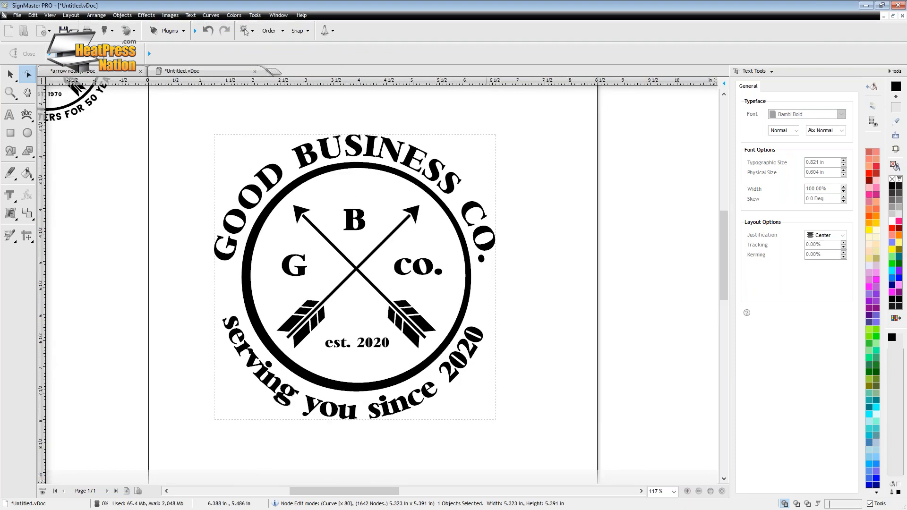
Step: Draw a black rectangle about 0.59 in wide and 0.28 in high beside the Arrow Realty logo, and stack a copy against it with a narrow gap
scroll(379, 293, "up", 1)
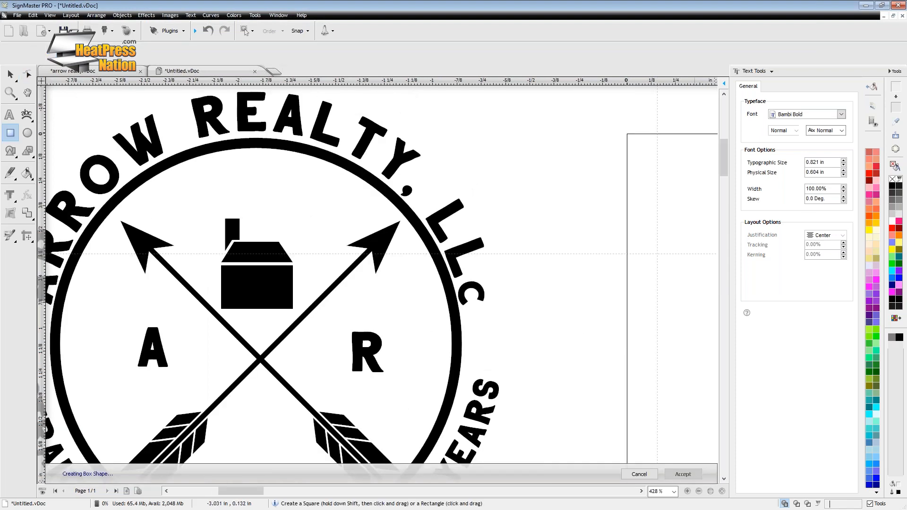
left_click(15, 75)
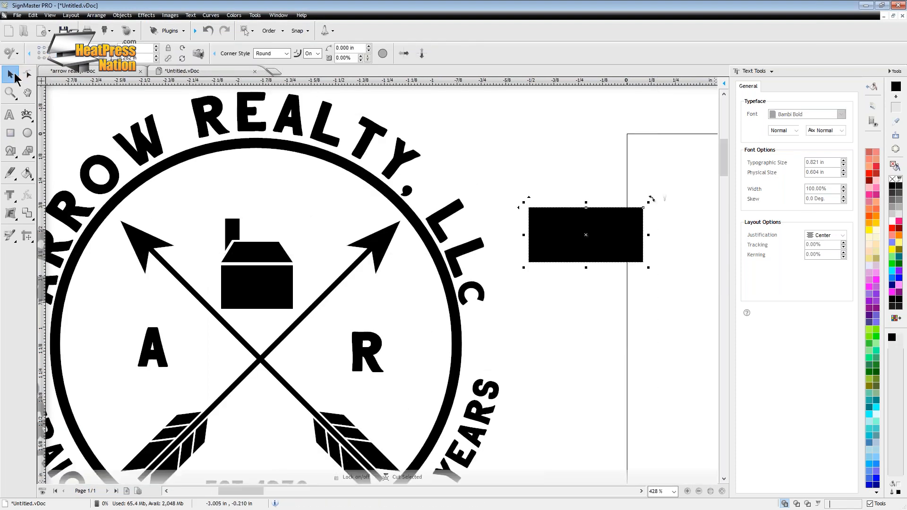
left_click_drag(623, 239, 626, 209)
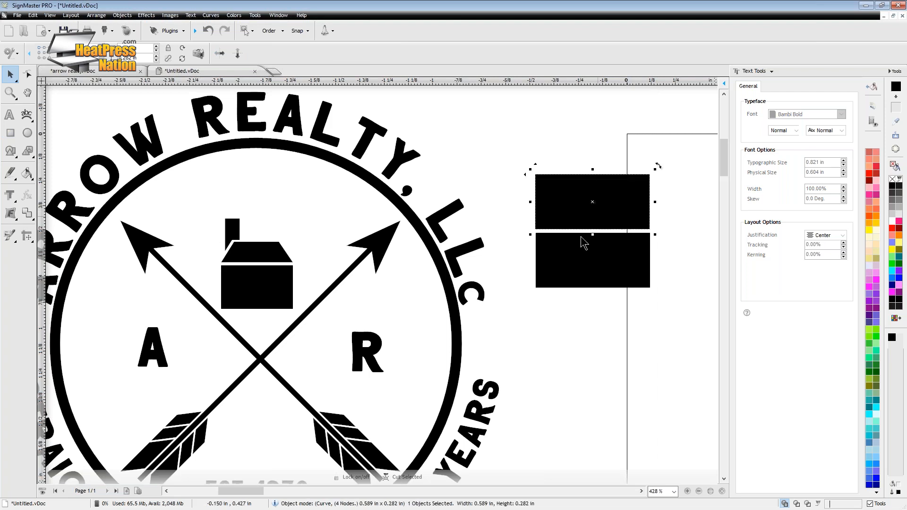
Step: Shape the upper rectangle into a trapezoid roof by moving its top corners inward, and lower its top edge to a height of about 0.18 in
double_click(562, 191)
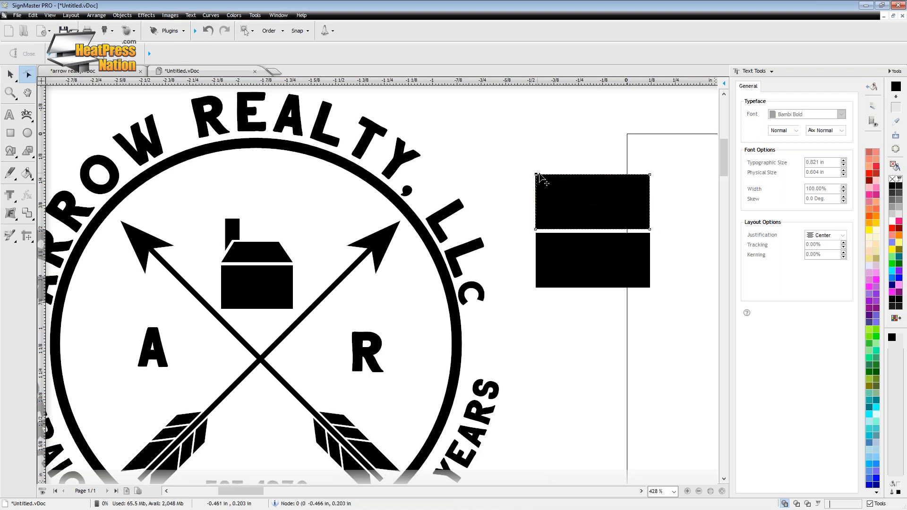
left_click_drag(537, 175, 560, 175)
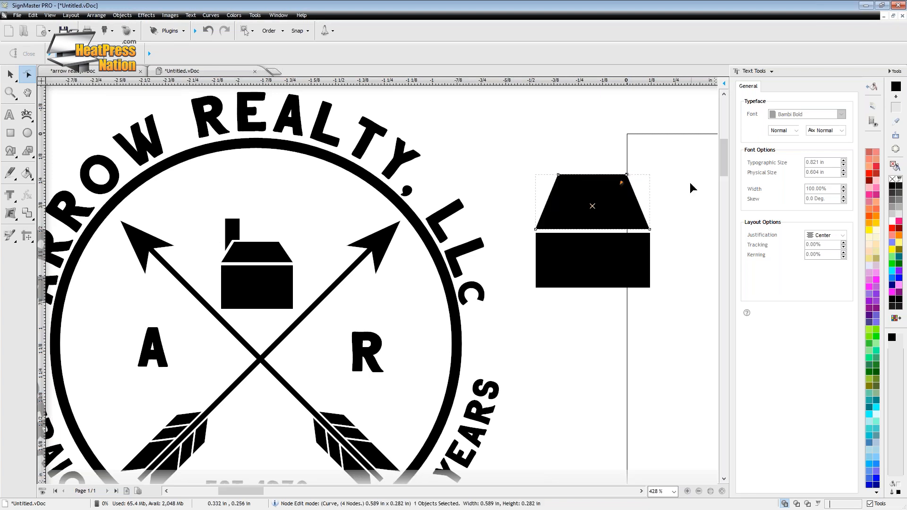
left_click_drag(537, 161, 598, 184)
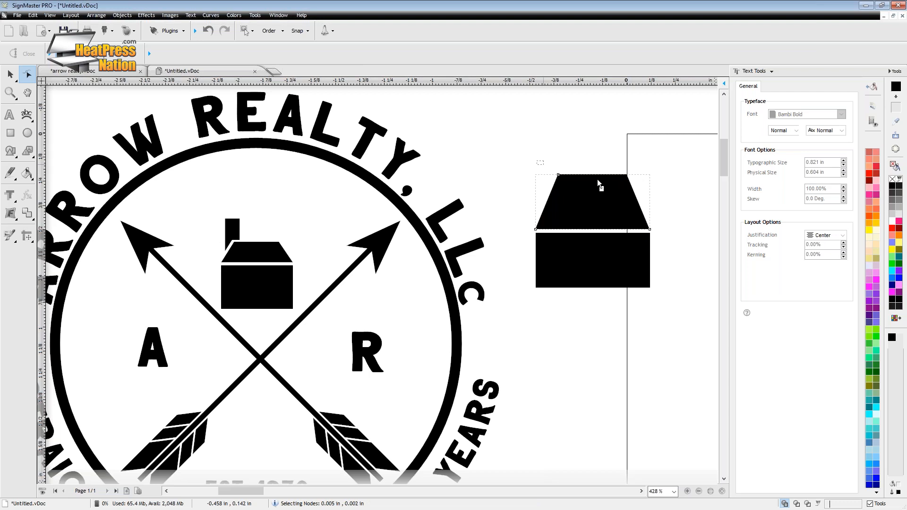
Step: Draw a narrow upright chimney rectangle overlapping the roof's left slope, and place the roof in front of it
left_click(10, 133)
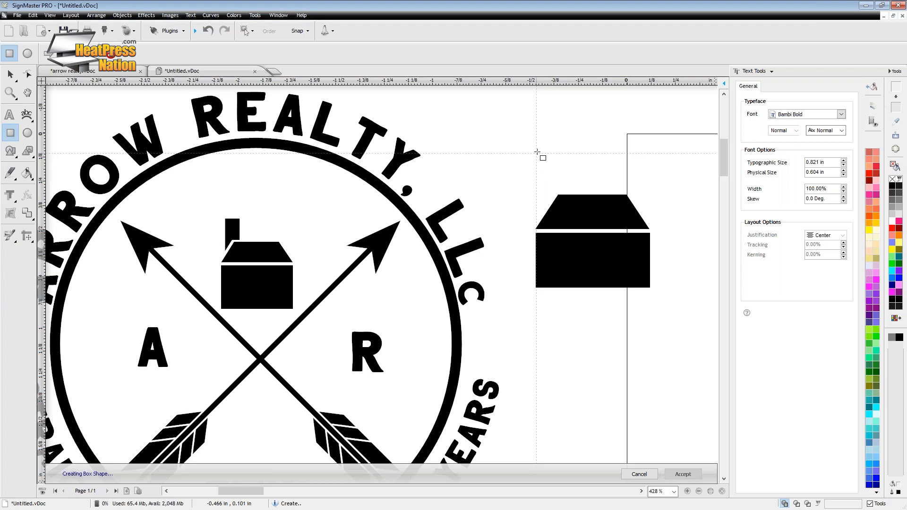
left_click_drag(536, 161, 557, 213)
left_click(9, 75)
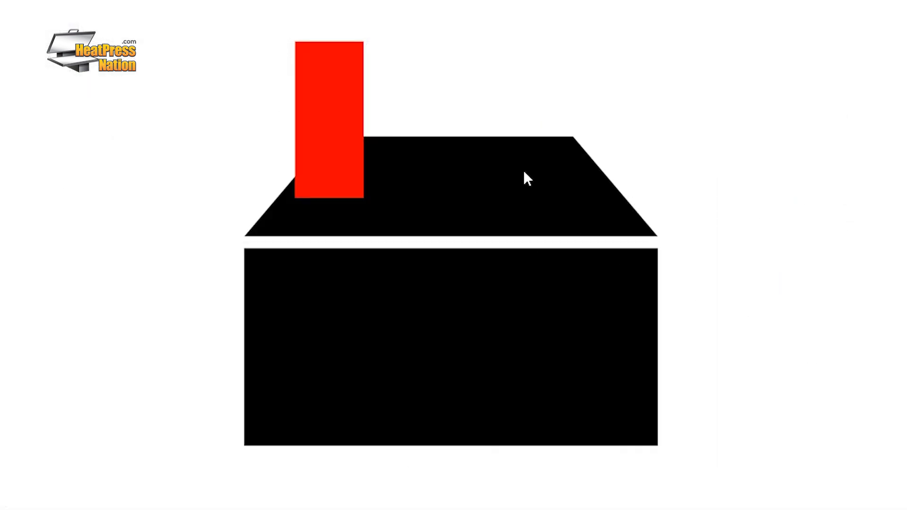
right_click(524, 173)
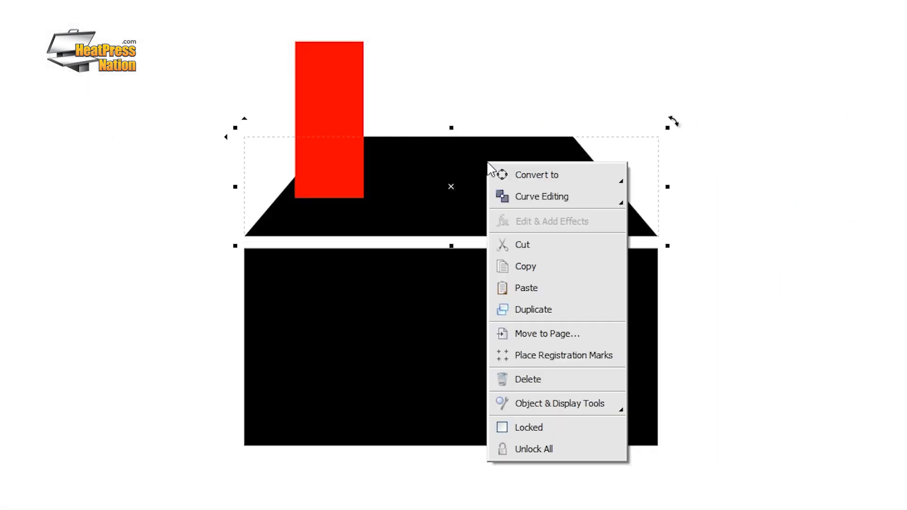
left_click(526, 287)
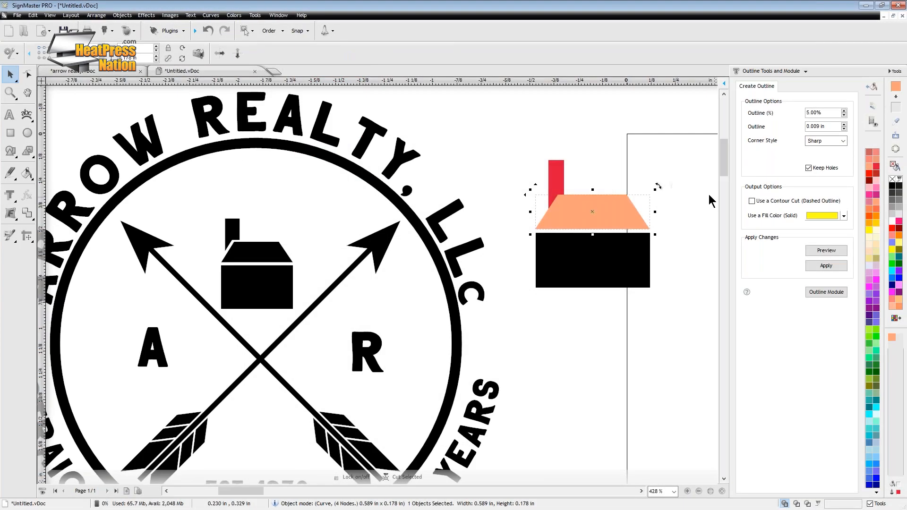
Step: Create a yellow outline of 7% with sharp corners around the roof, and bring the outline shape to the front
double_click(844, 111)
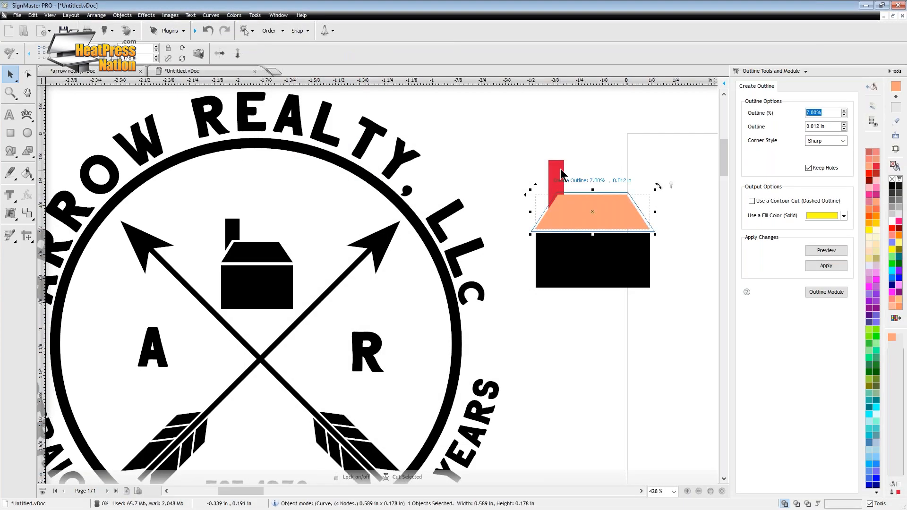
left_click(825, 267)
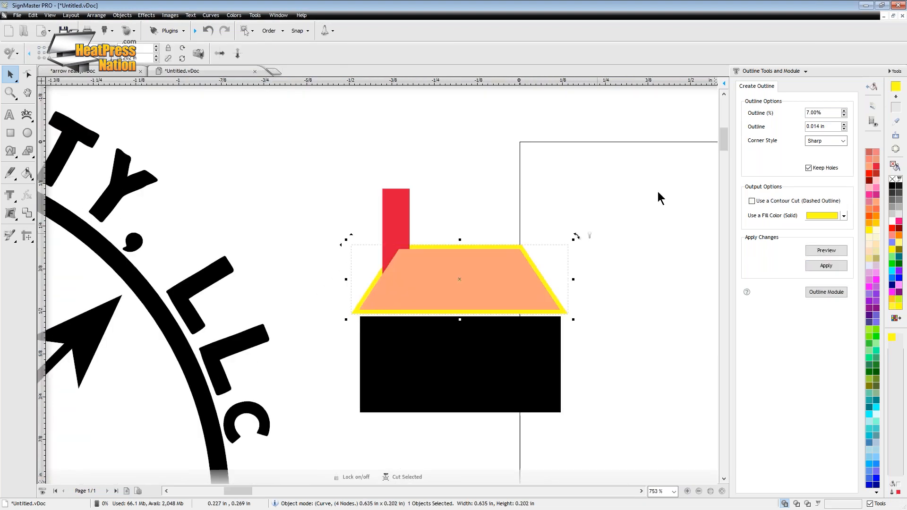
key("shift+Page_Up")
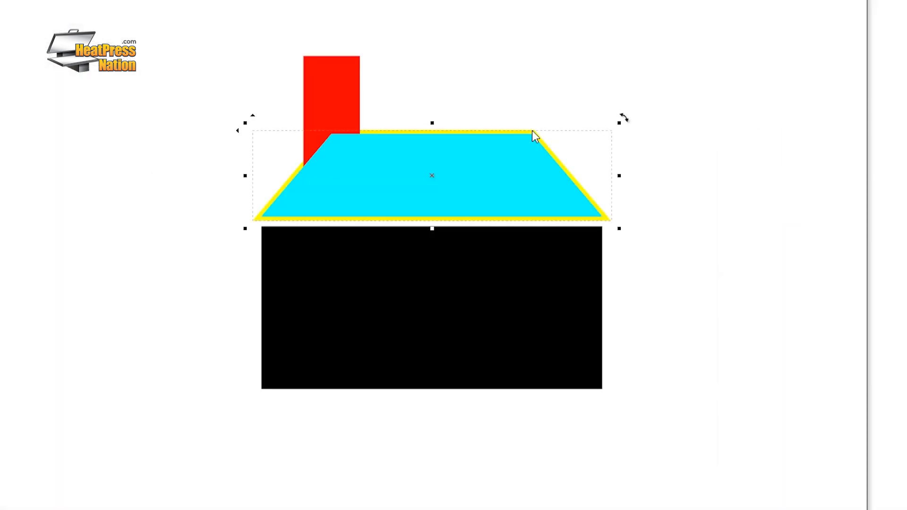
right_click(532, 132)
mouse_move(608, 330)
mouse_move(699, 377)
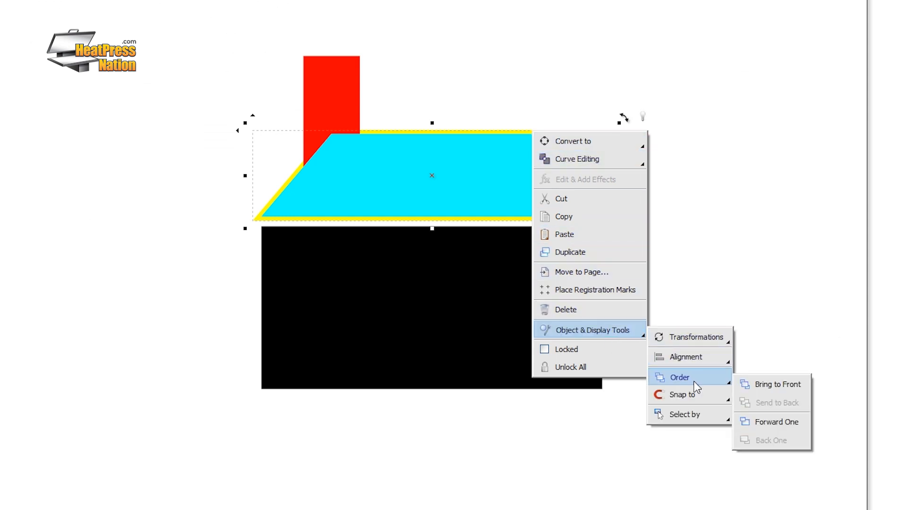
left_click(764, 387)
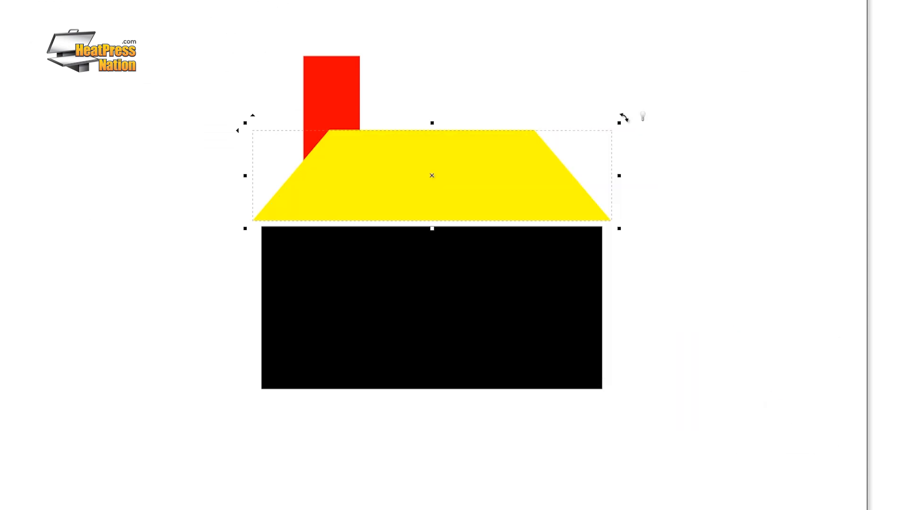
Step: Select the chimney together with the yellow roof outline, and punch the outline shape out of the chimney with the welding operations
left_click(348, 91, "shift")
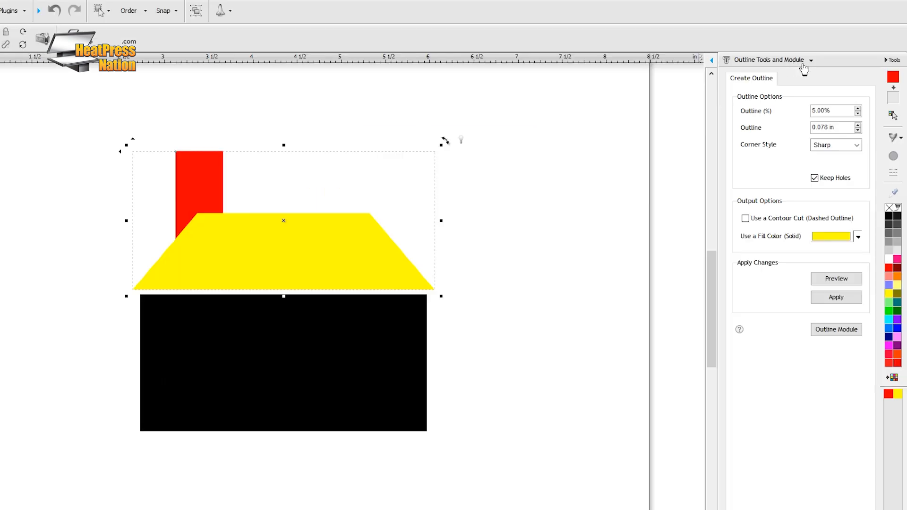
left_click(805, 62)
left_click(780, 181)
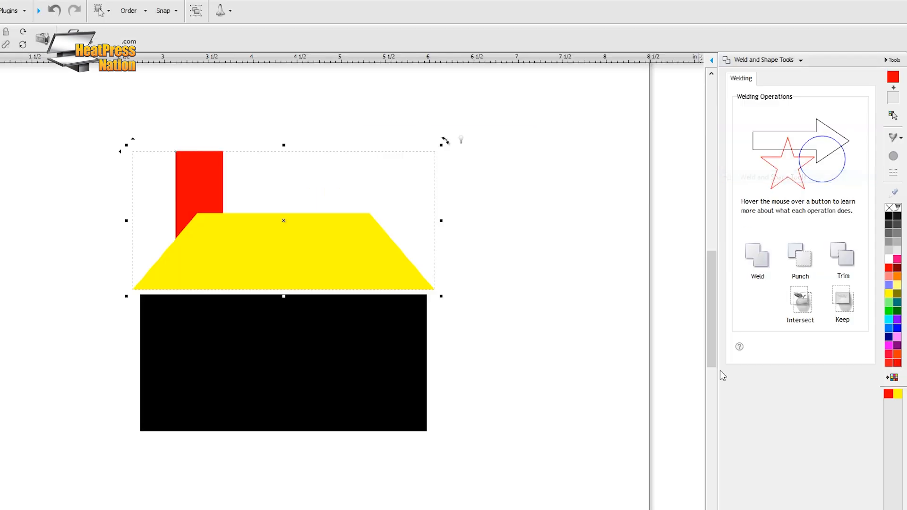
left_click(811, 273)
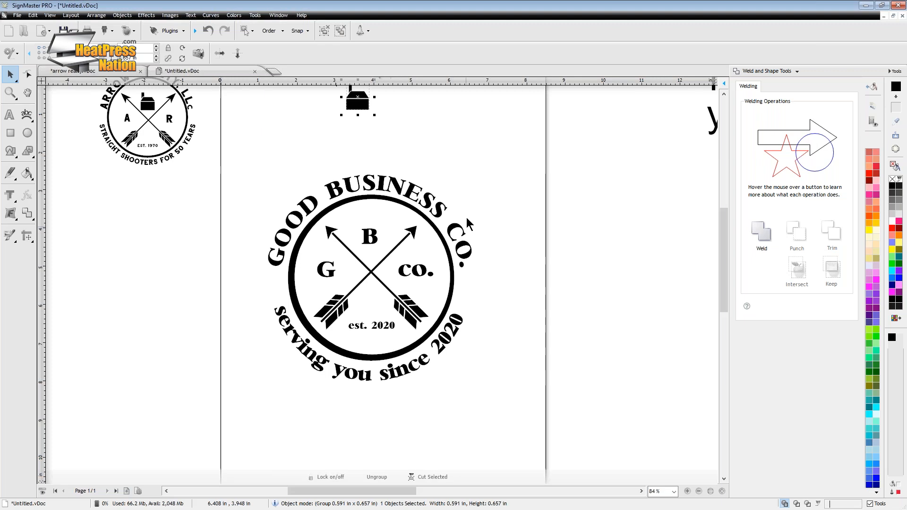
Step: Move the small house group away from the GOOD BUSINESS CO. logo to the page's upper-left corner
scroll(415, 141, "up", 1)
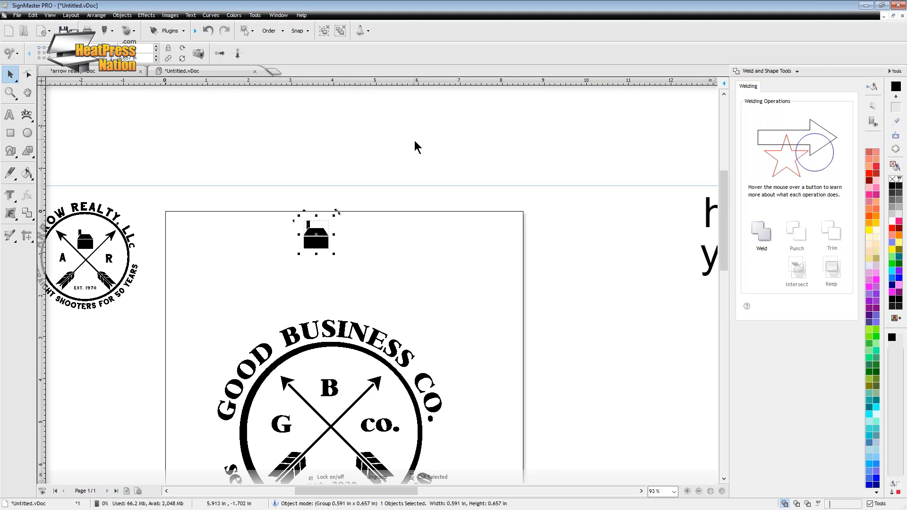
scroll(407, 288, "down", 4)
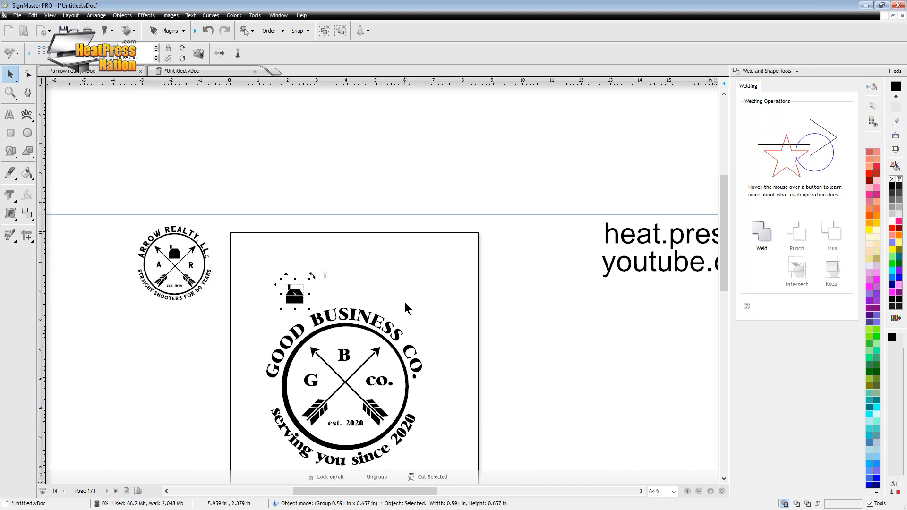
scroll(398, 358, "down", 4)
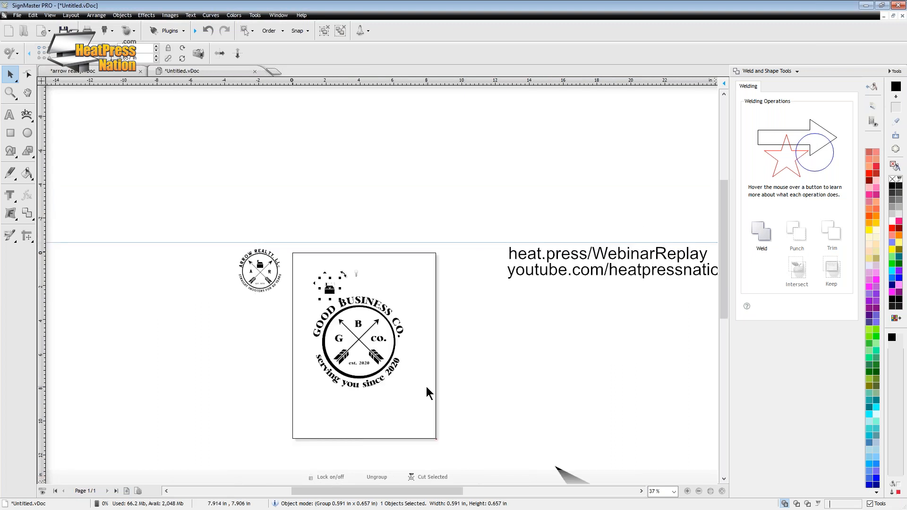
left_click_drag(329, 289, 303, 263)
scroll(361, 381, "up", 1)
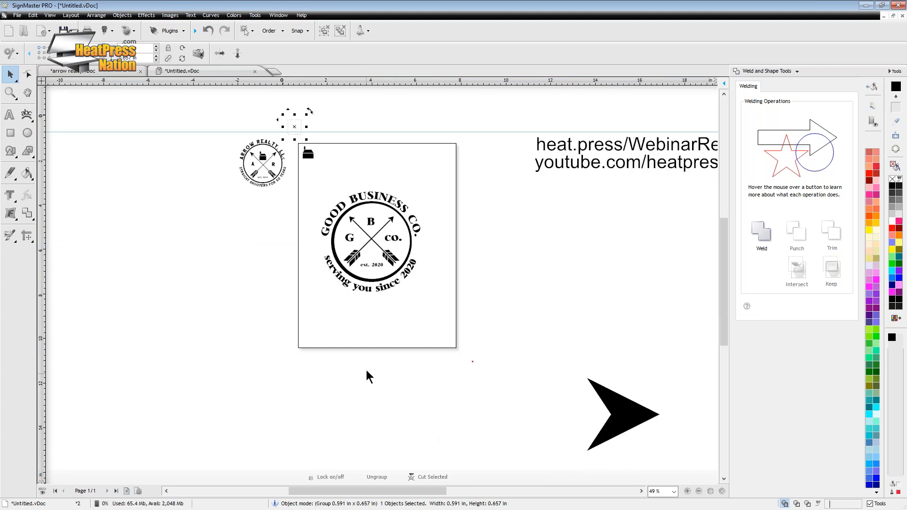
scroll(416, 299, "up", 2)
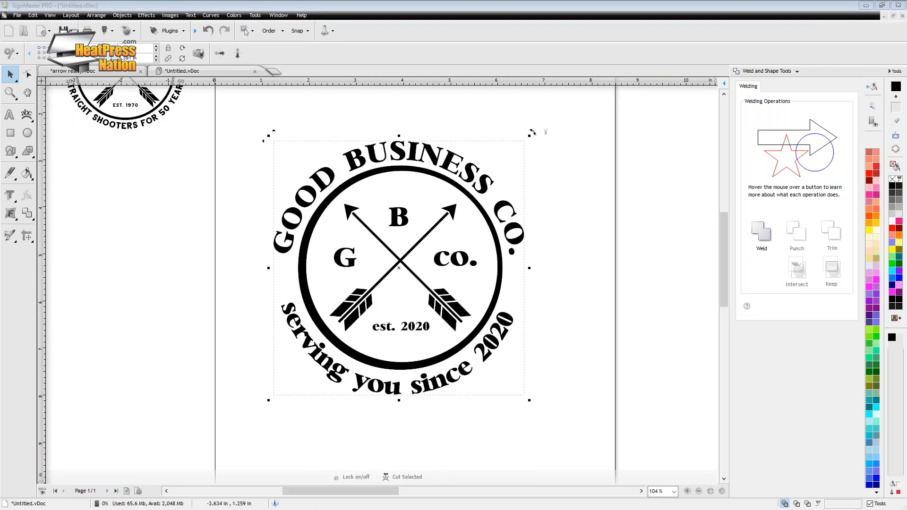
left_click(509, 201)
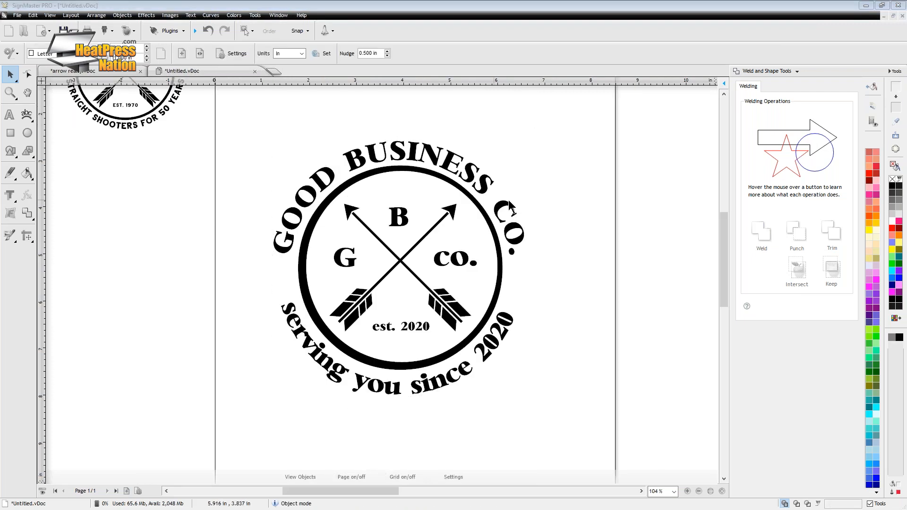
double_click(393, 212)
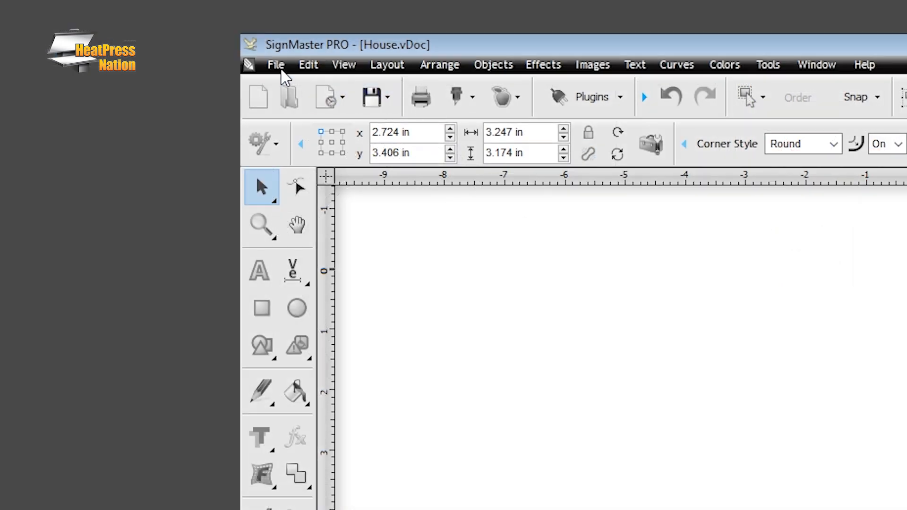
Step: Start a file export to the Desktop in SVG - Scalable Vector Graphic format with the file name shdfuijsdbfisjdf
left_click(282, 71)
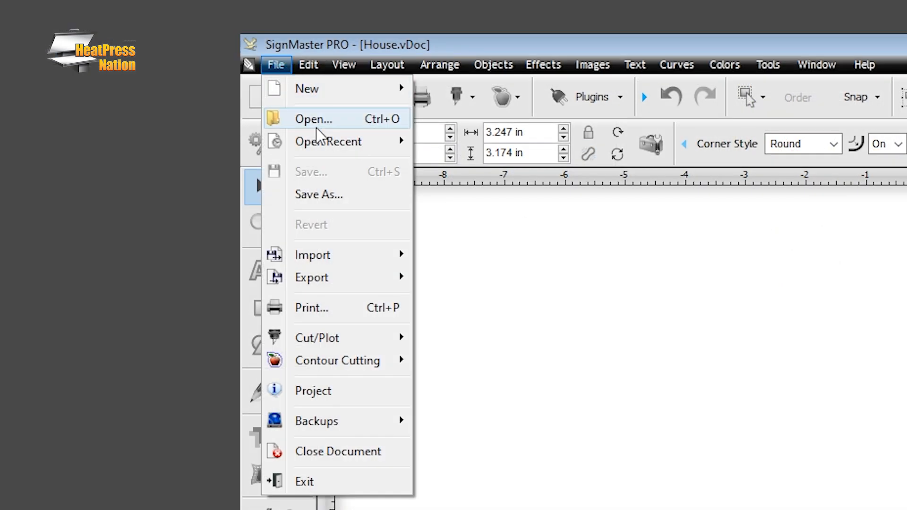
mouse_move(351, 282)
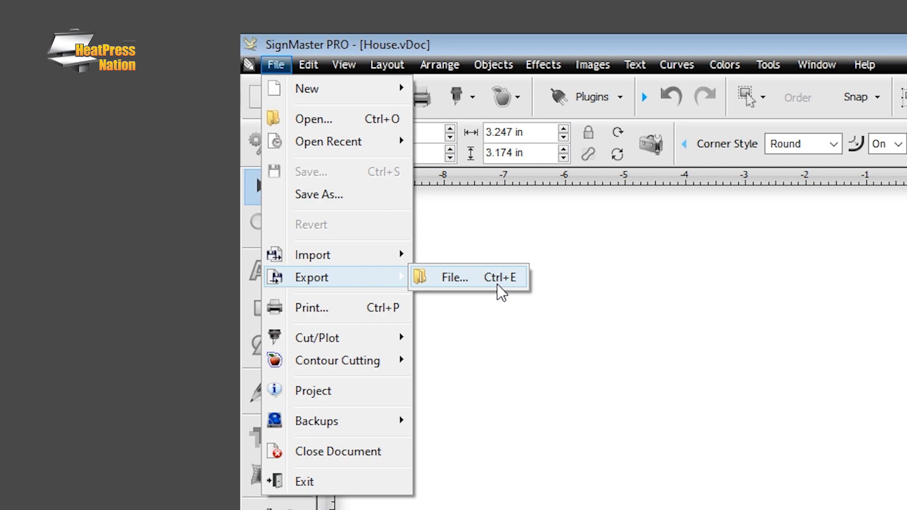
left_click(498, 285)
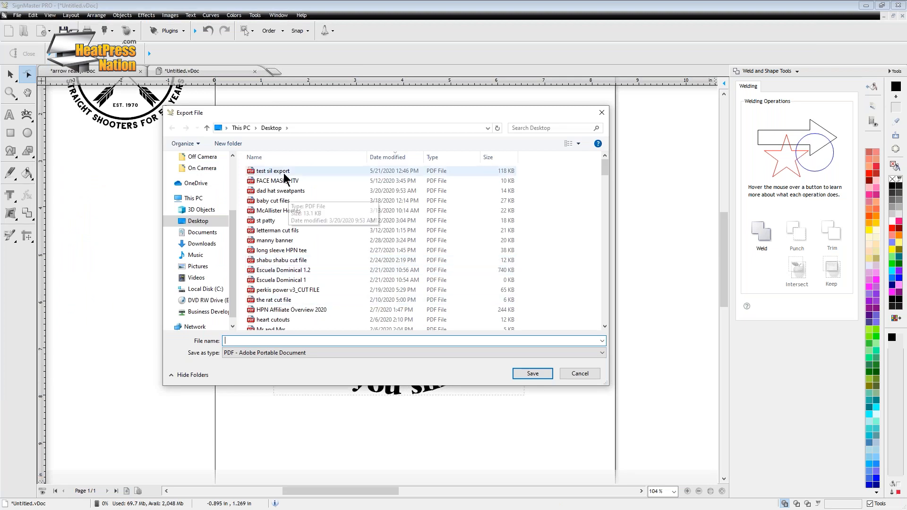
left_click(301, 353)
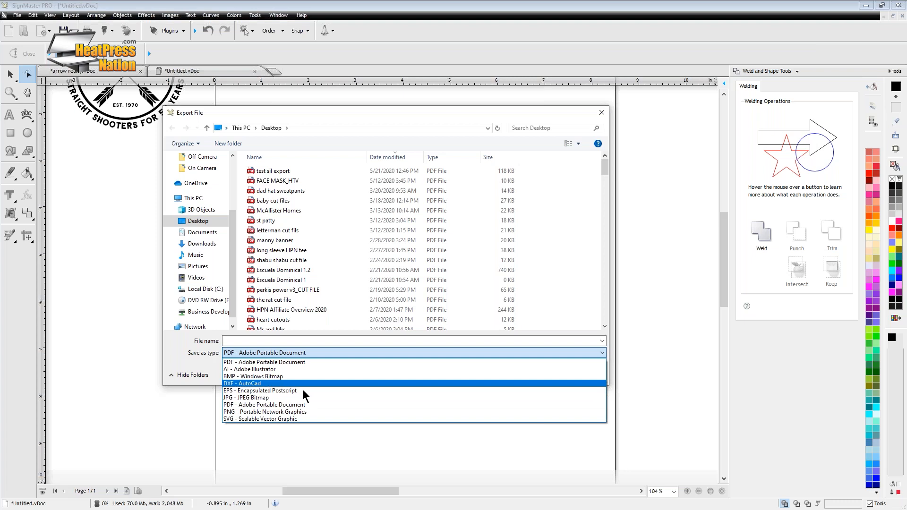
left_click(302, 419)
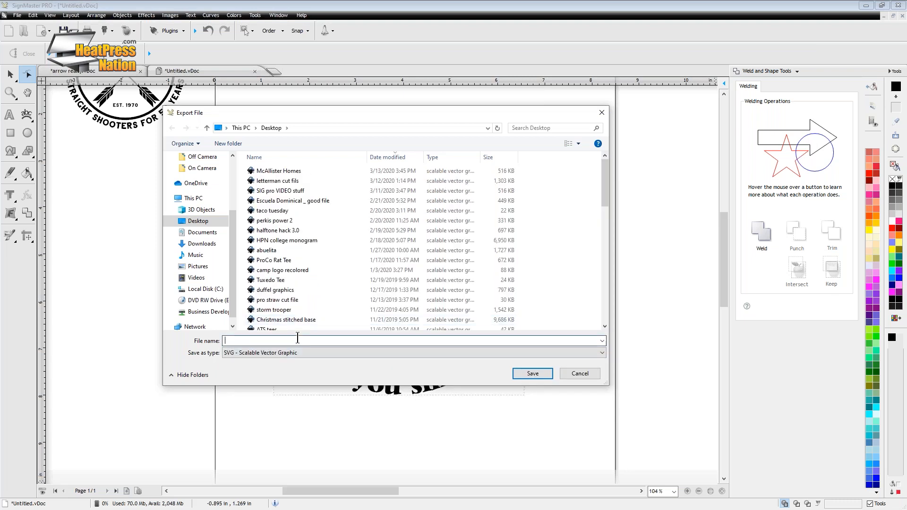
type("shdfuijsdbfisjdf")
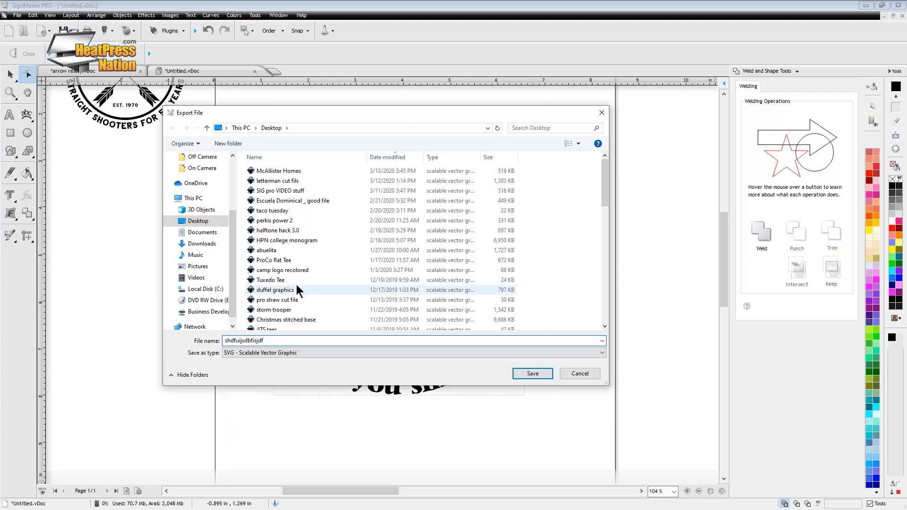
Step: Try the AI - Adobe Illustrator and PDF export formats, and browse the existing PDF files on the Desktop
left_click(287, 353)
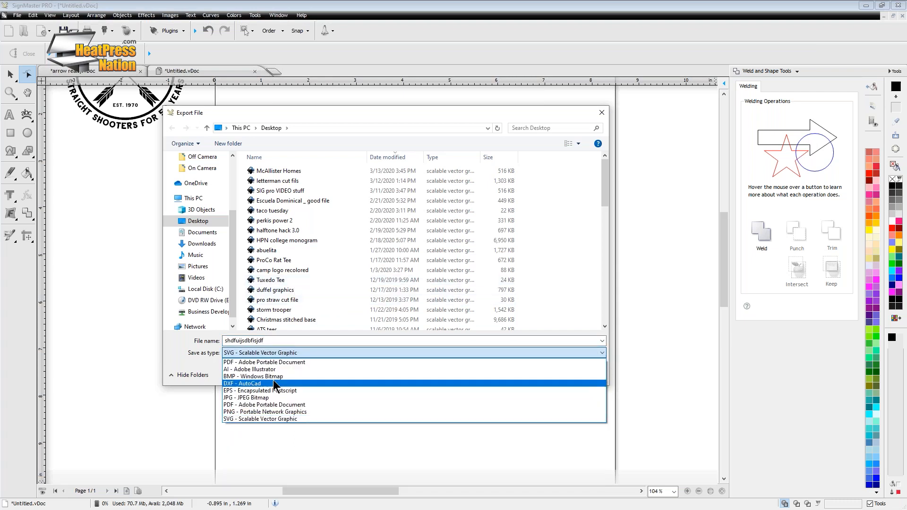
left_click(255, 370)
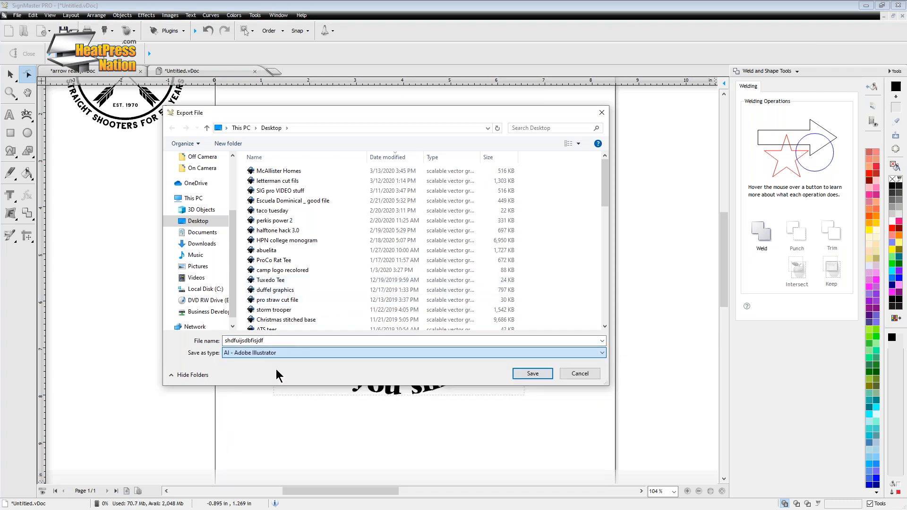
left_click(284, 356)
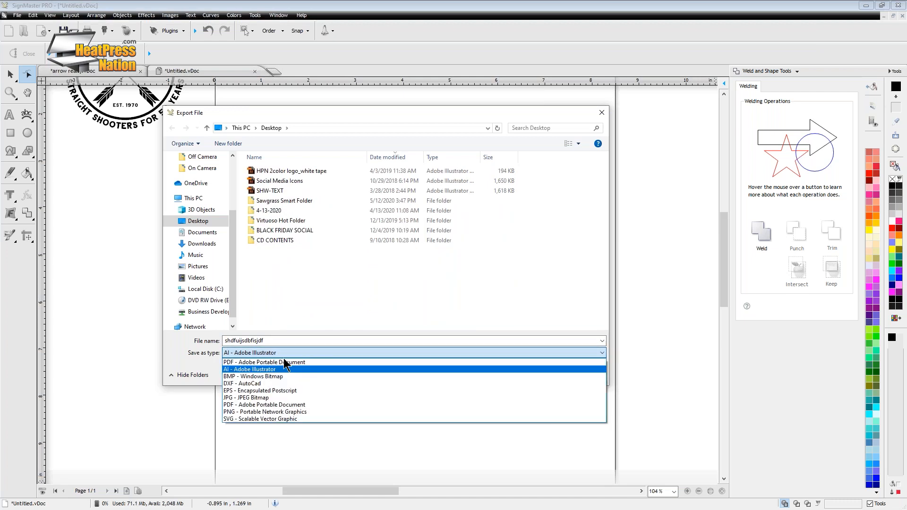
left_click(278, 405)
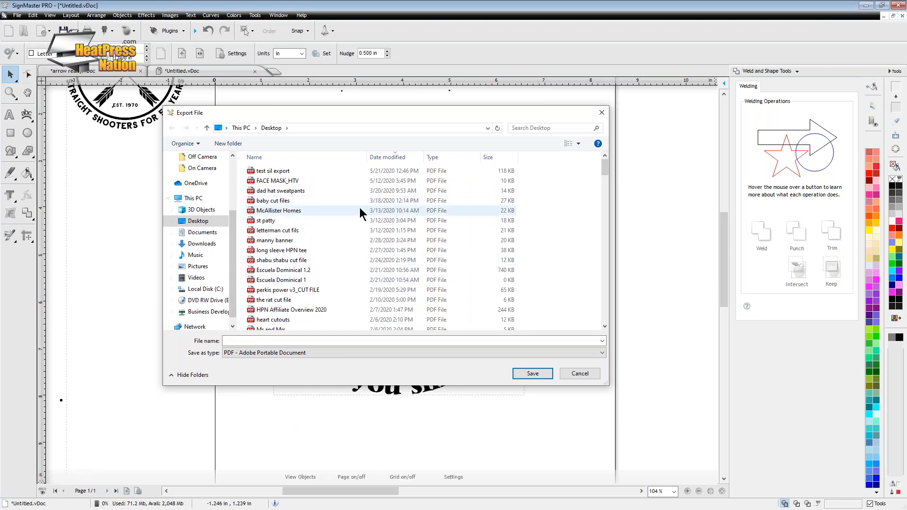
scroll(398, 246, "down", 10)
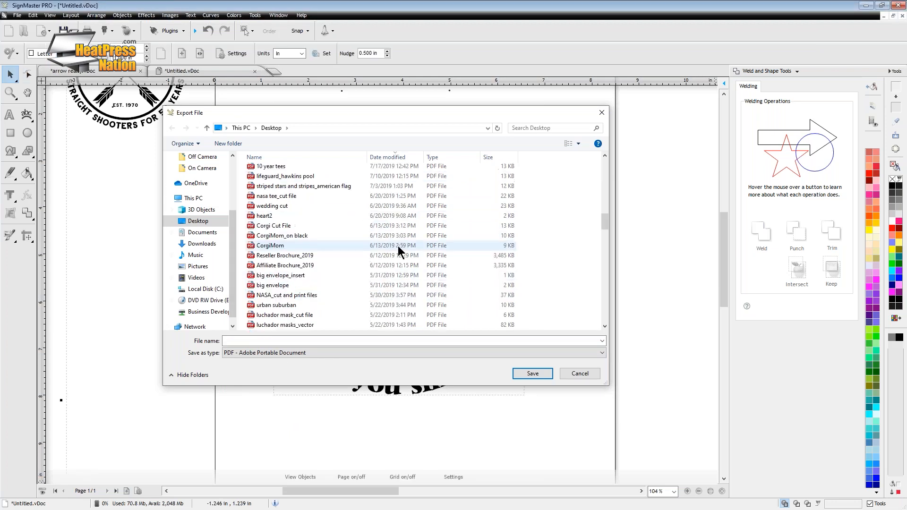
scroll(397, 246, "down", 3)
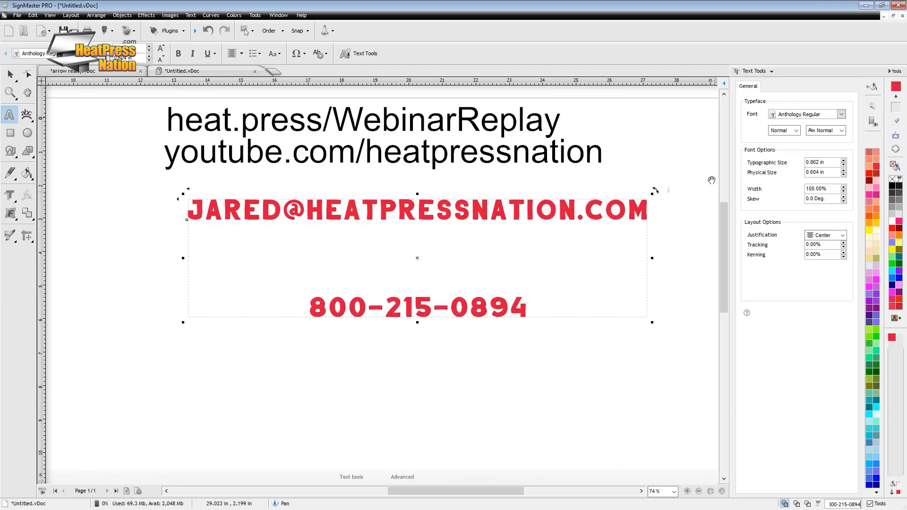
Step: Finish editing the red contact text block and move it slightly down and to the left beneath the website lines
key("Escape")
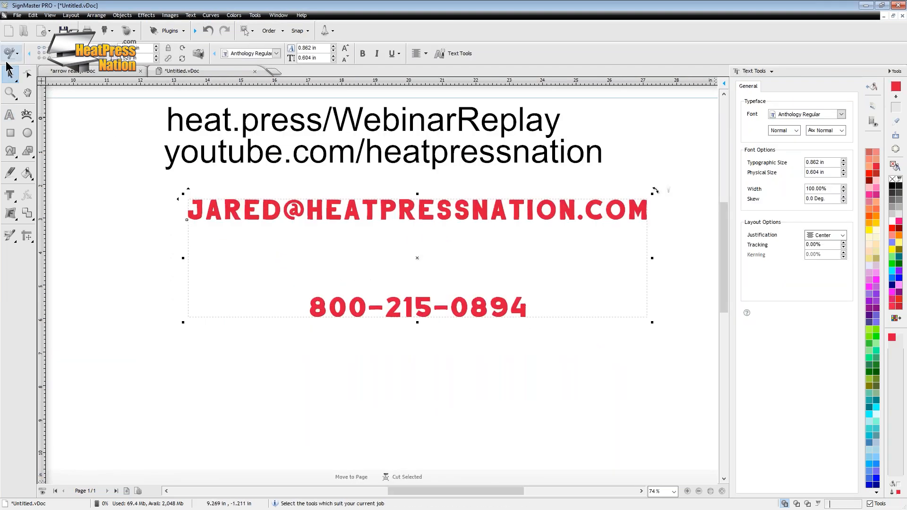
left_click(133, 127)
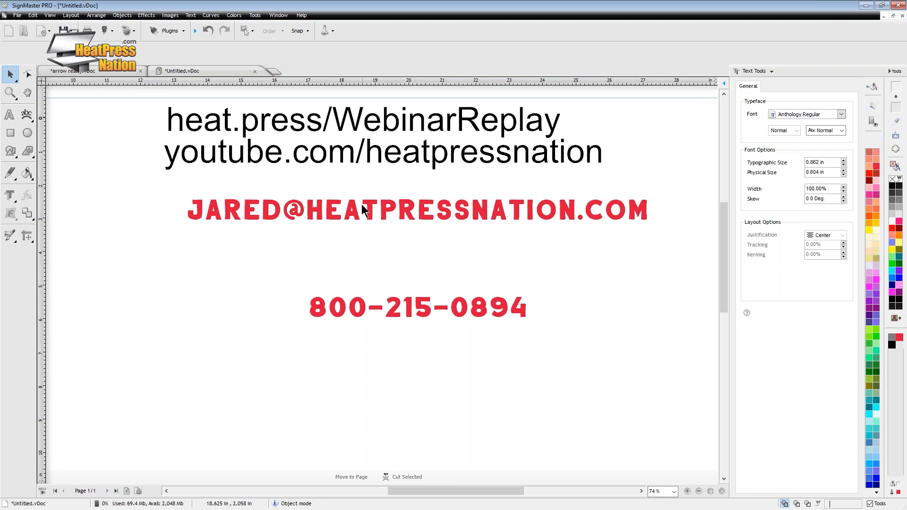
left_click_drag(362, 204, 351, 225)
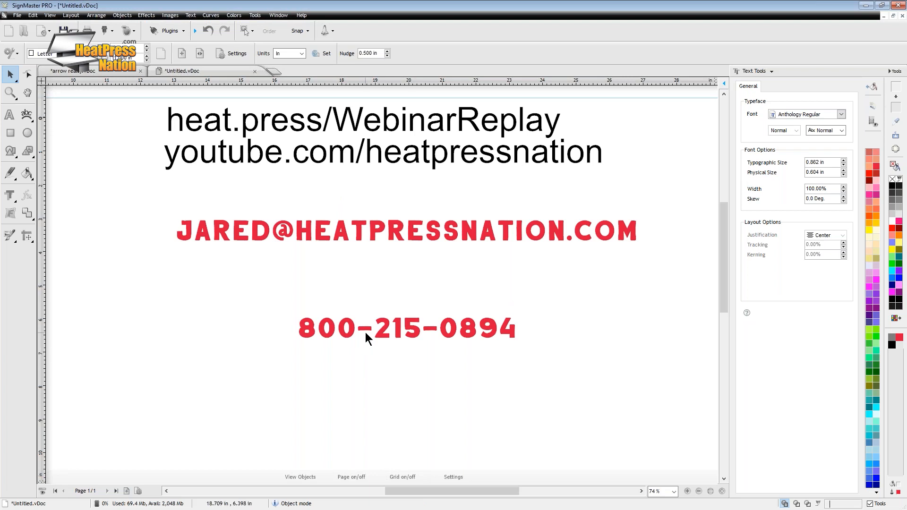
Step: Add the line heat.press/contact below the phone number in the red contact text block, and deselect it
left_click(422, 239)
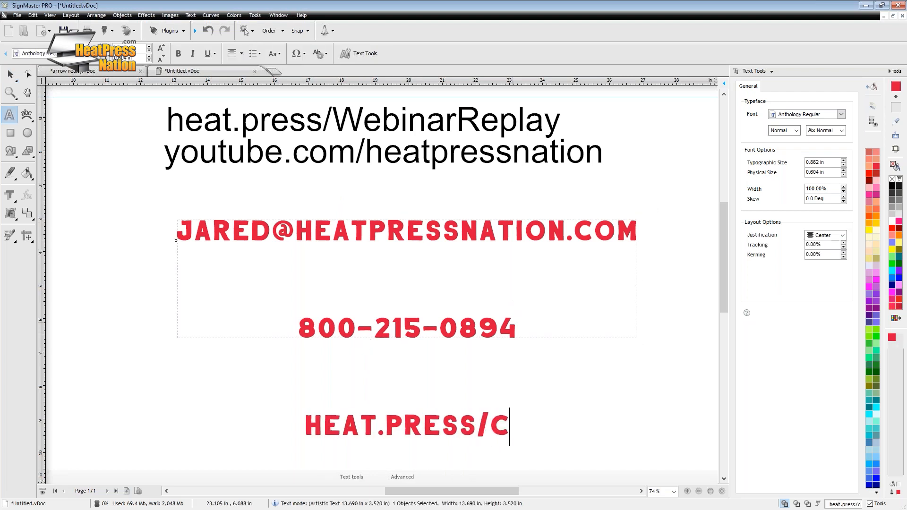
type("ontact")
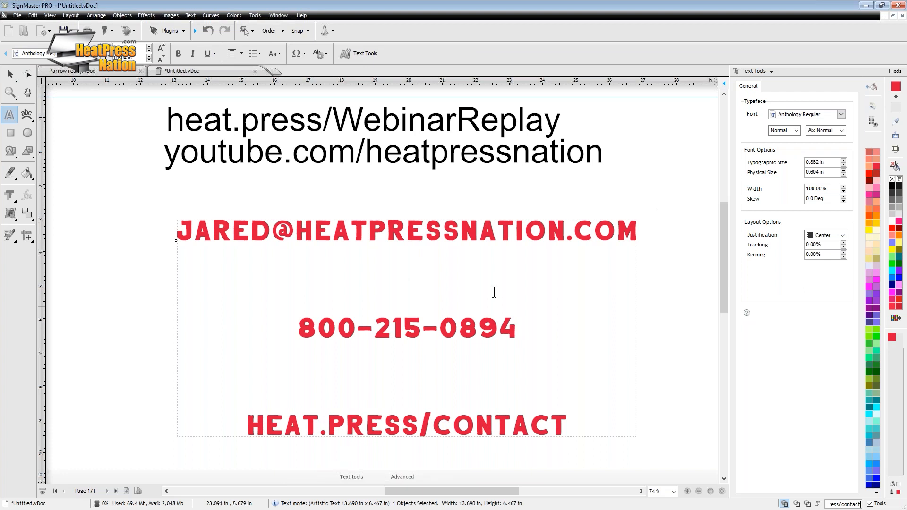
left_click(14, 77)
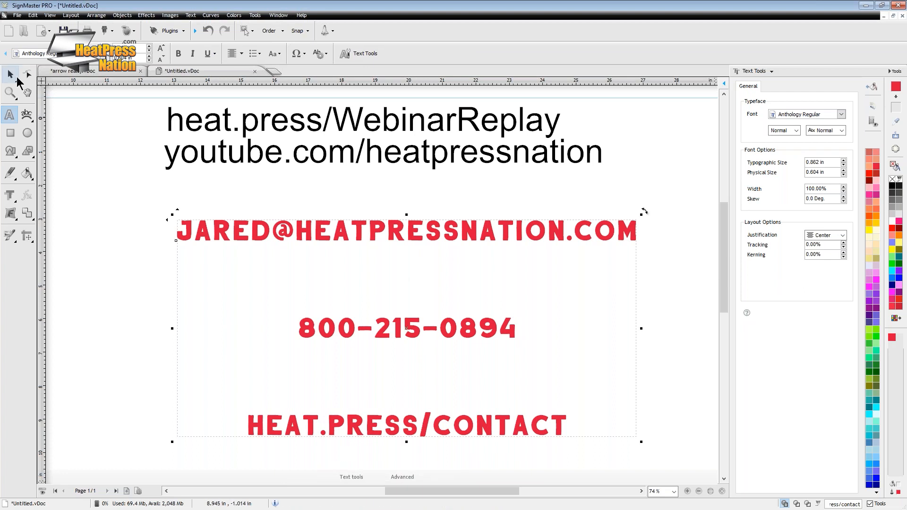
left_click(606, 319)
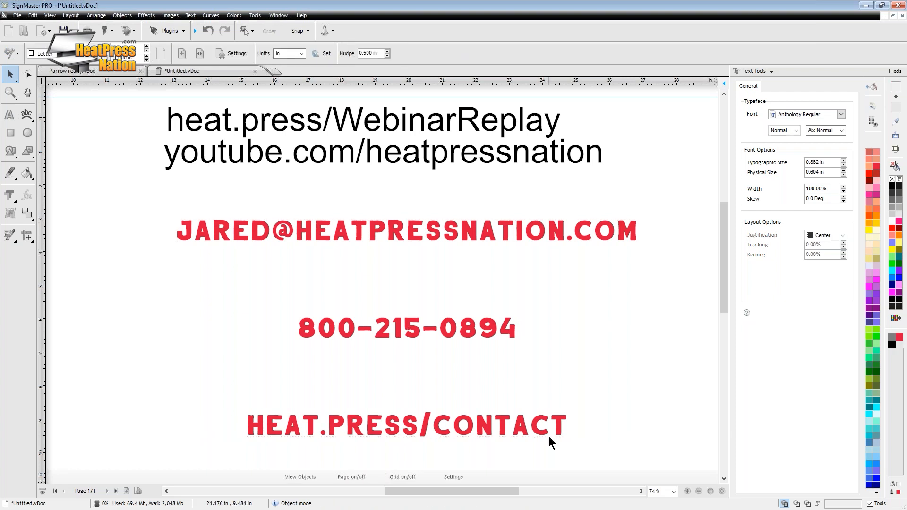